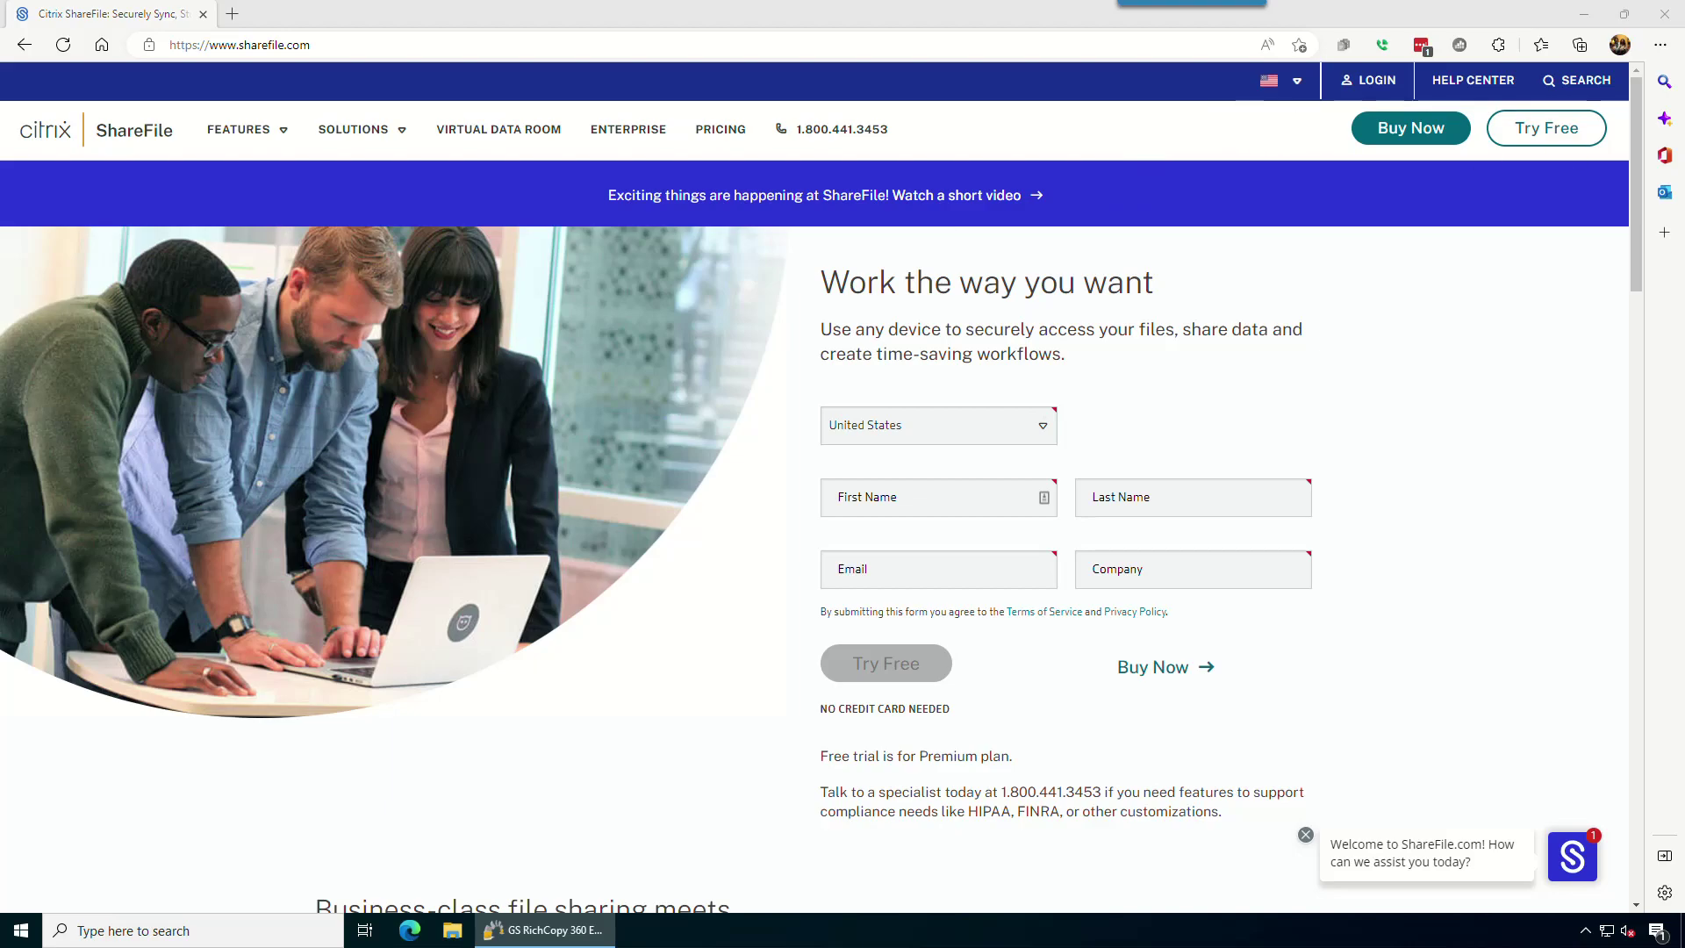
Maximize ShareFile and go to Personal Security's Two-Step Verification page, down to Application-Specific Passwords.
left_click_drag(1684, 192, 625, 192)
double_click(625, 192)
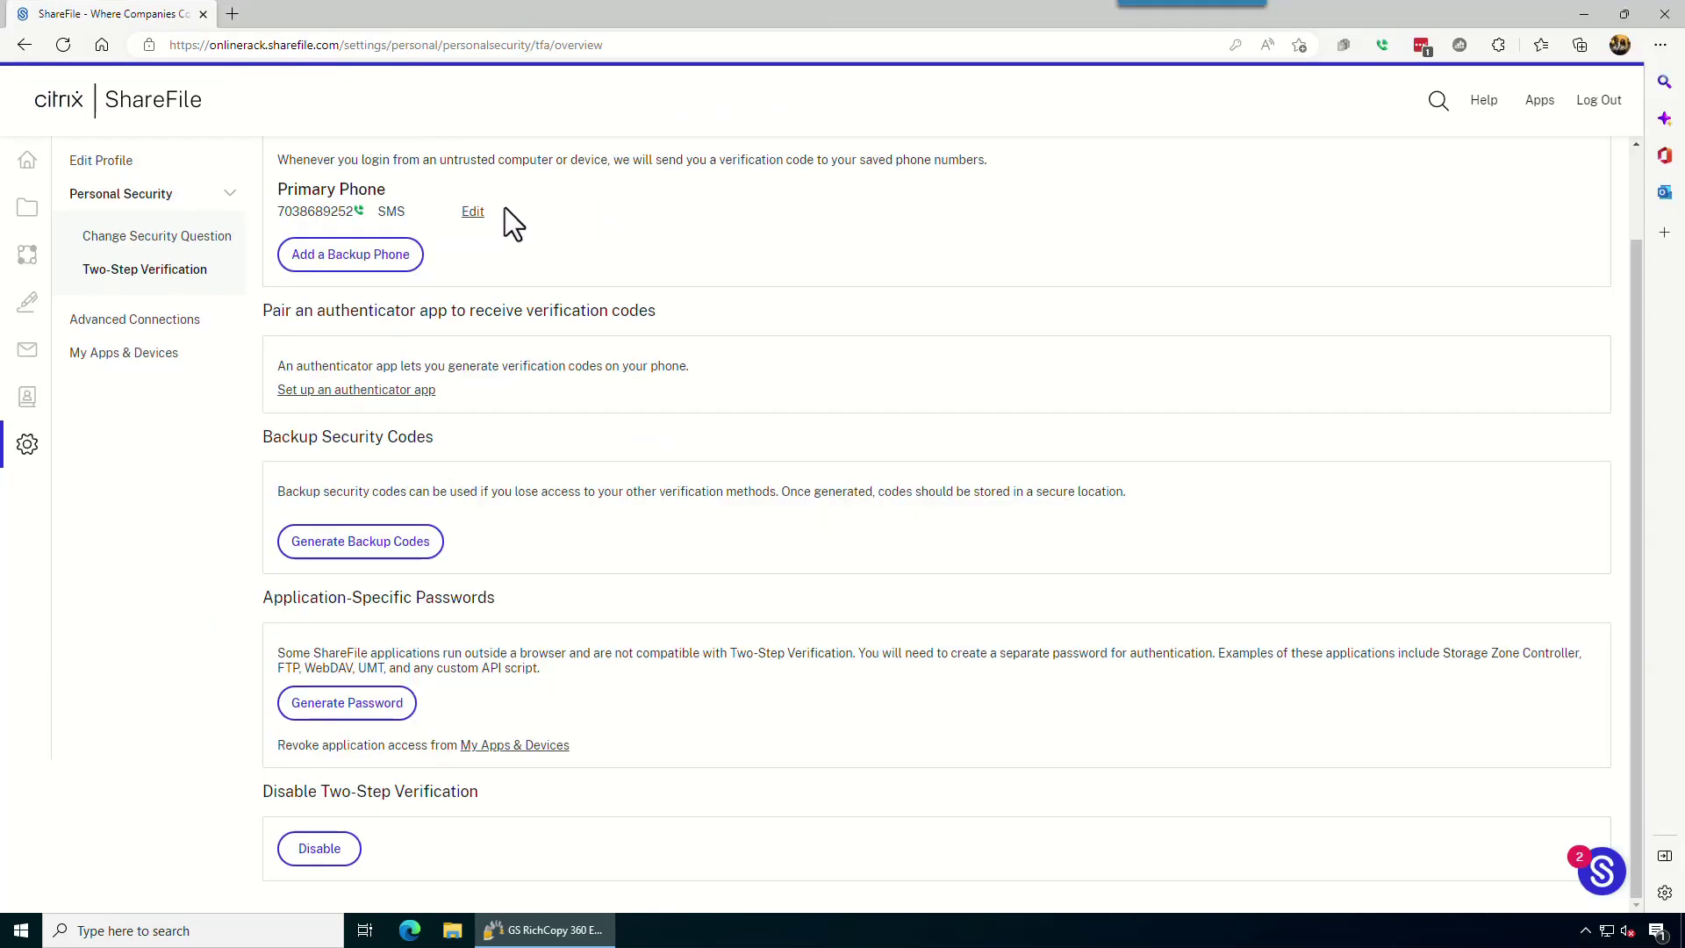
left_click(49, 161)
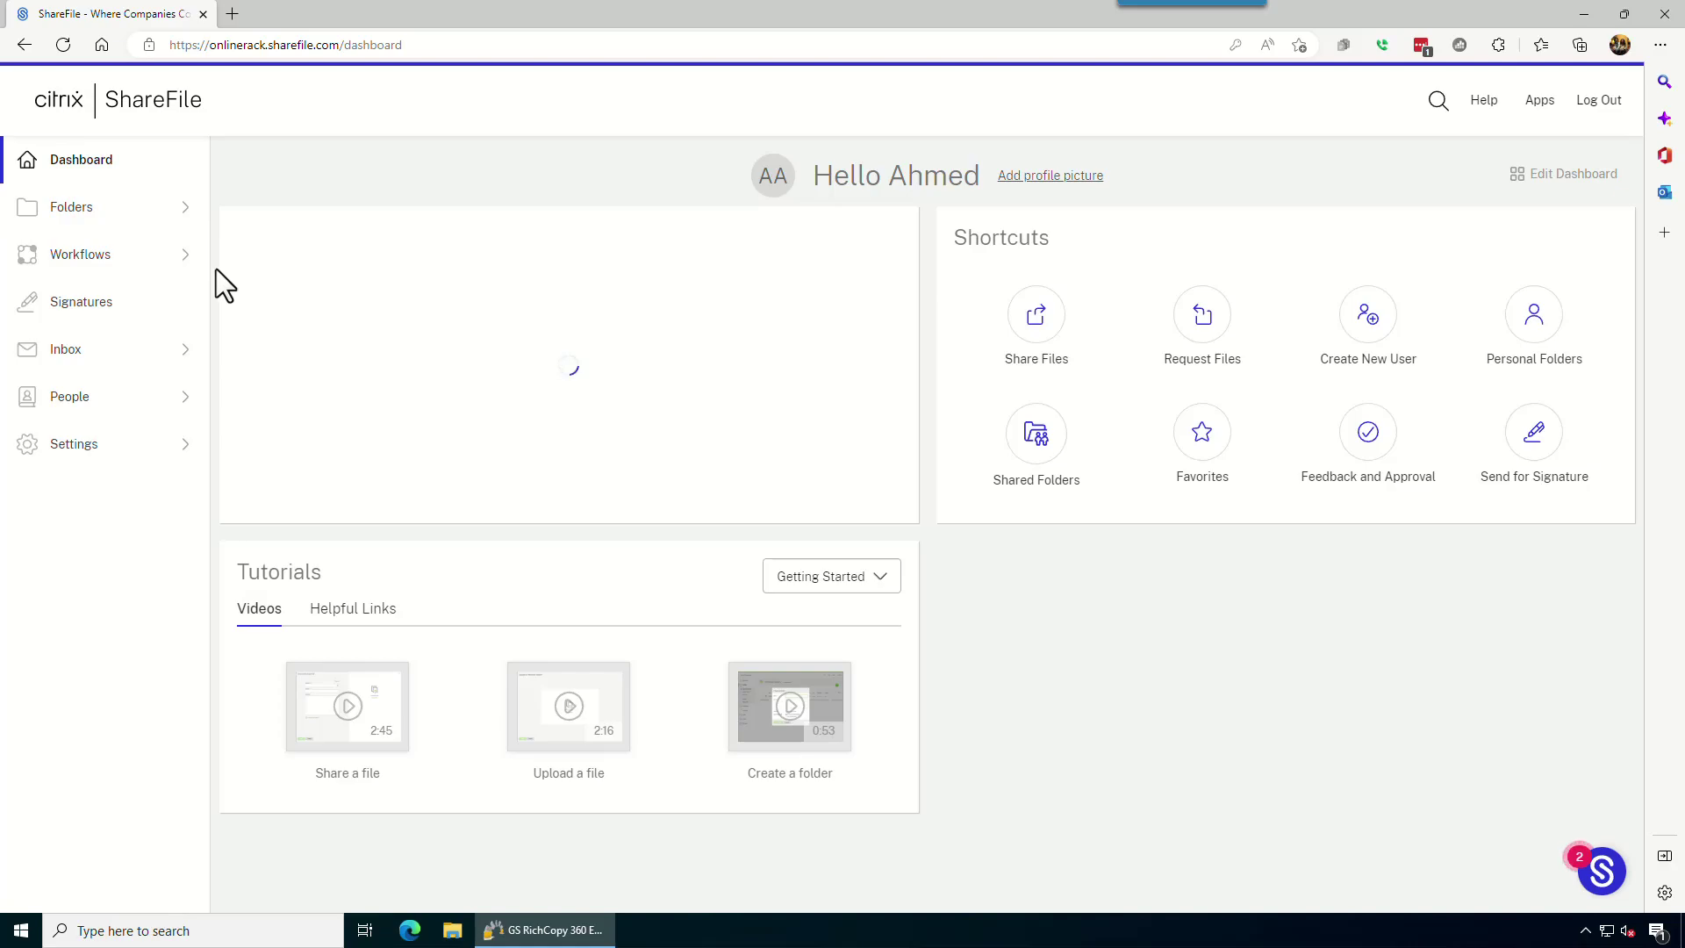
left_click(54, 446)
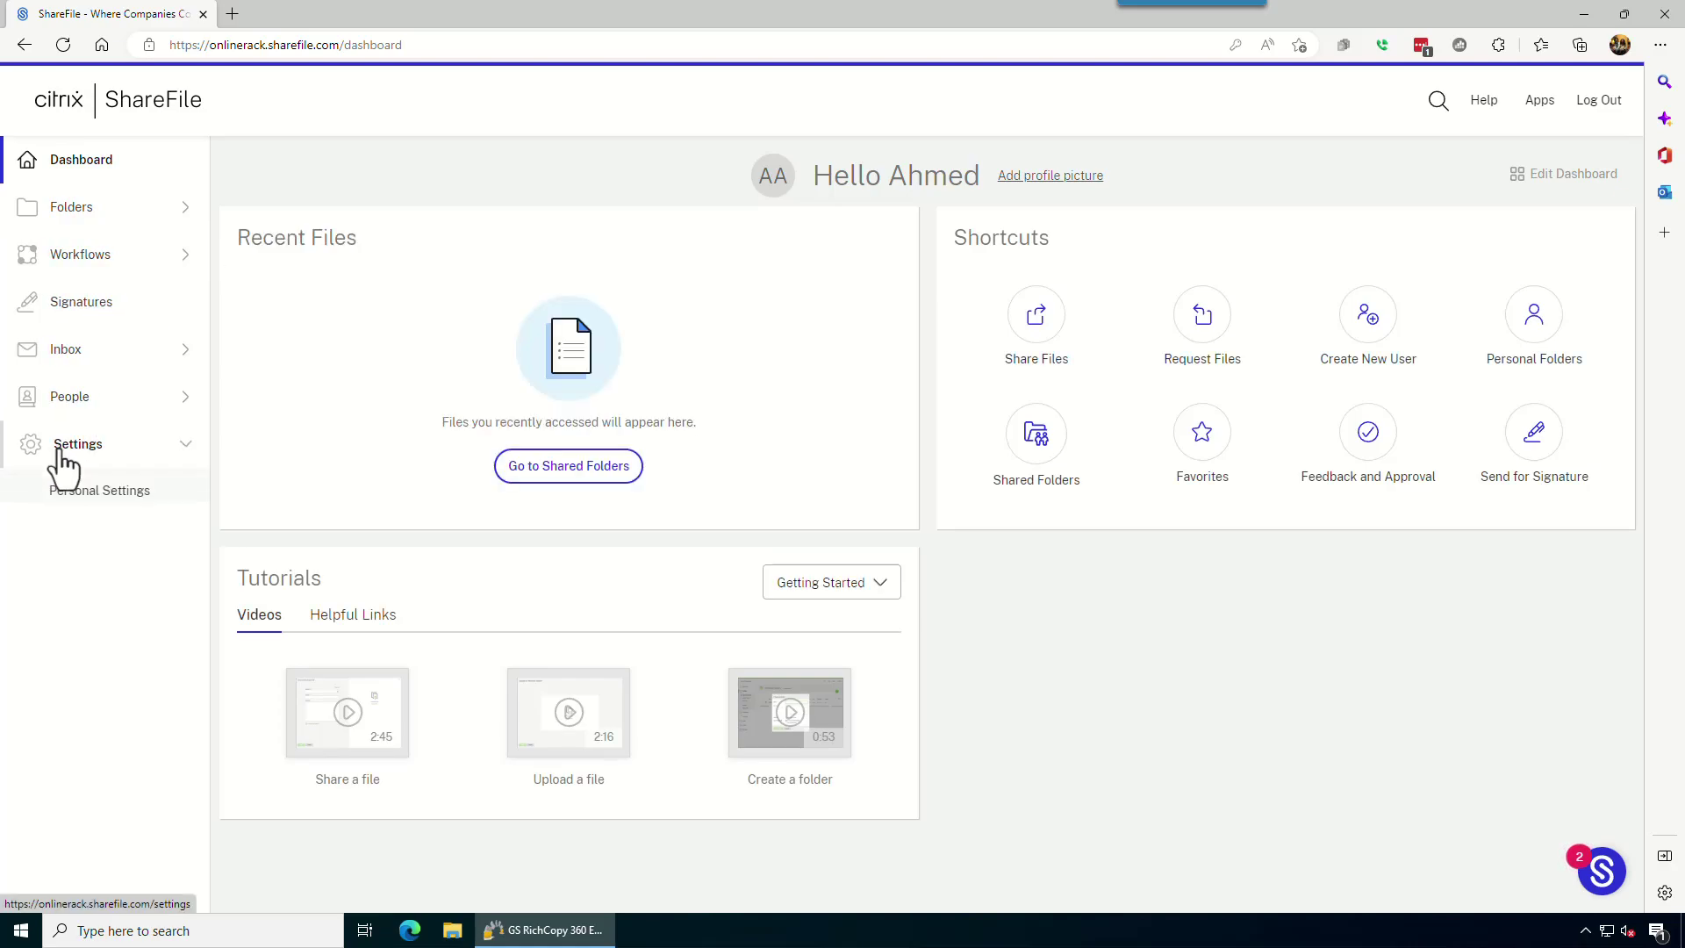
left_click(99, 497)
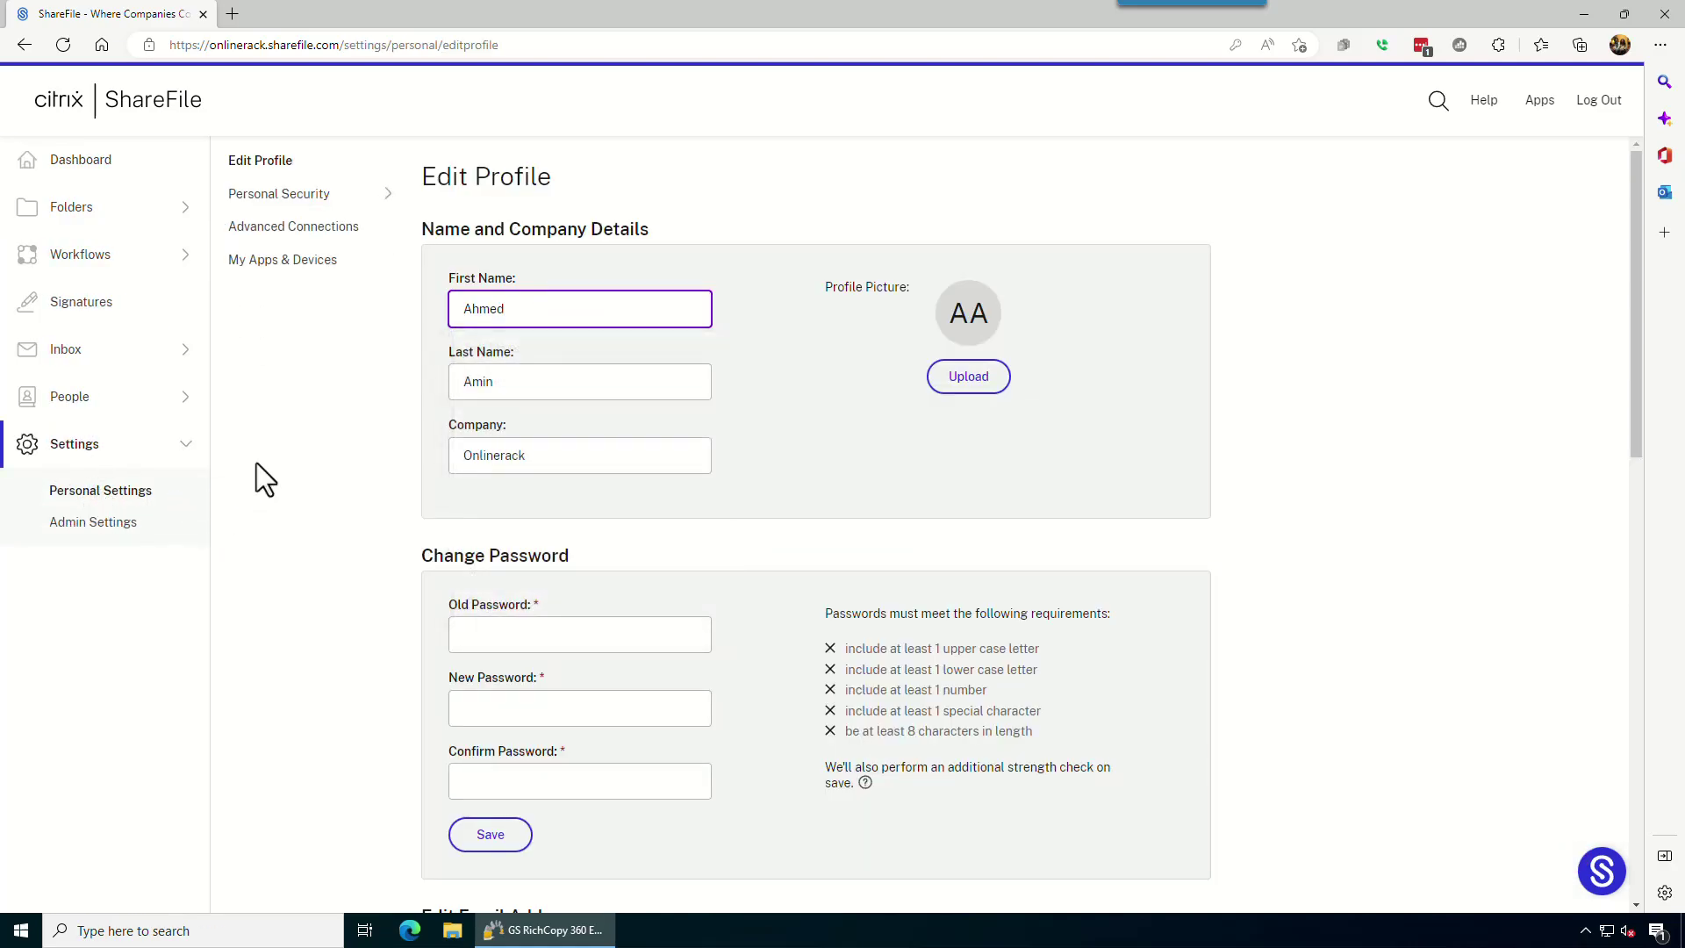
left_click(282, 197)
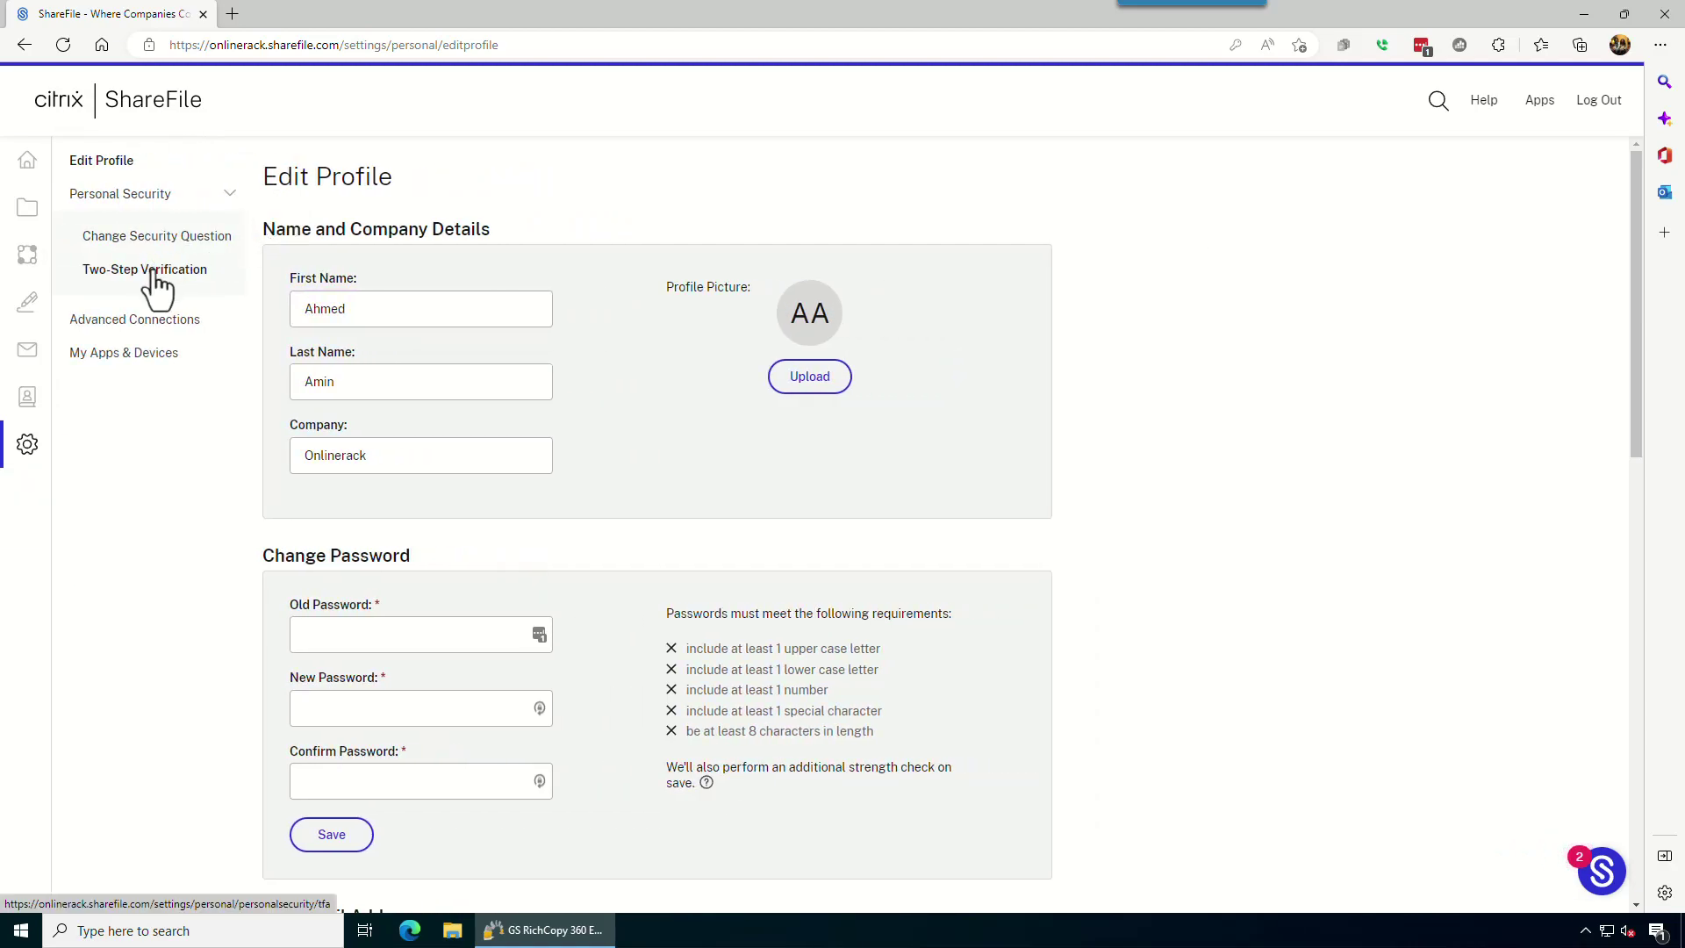
left_click(152, 272)
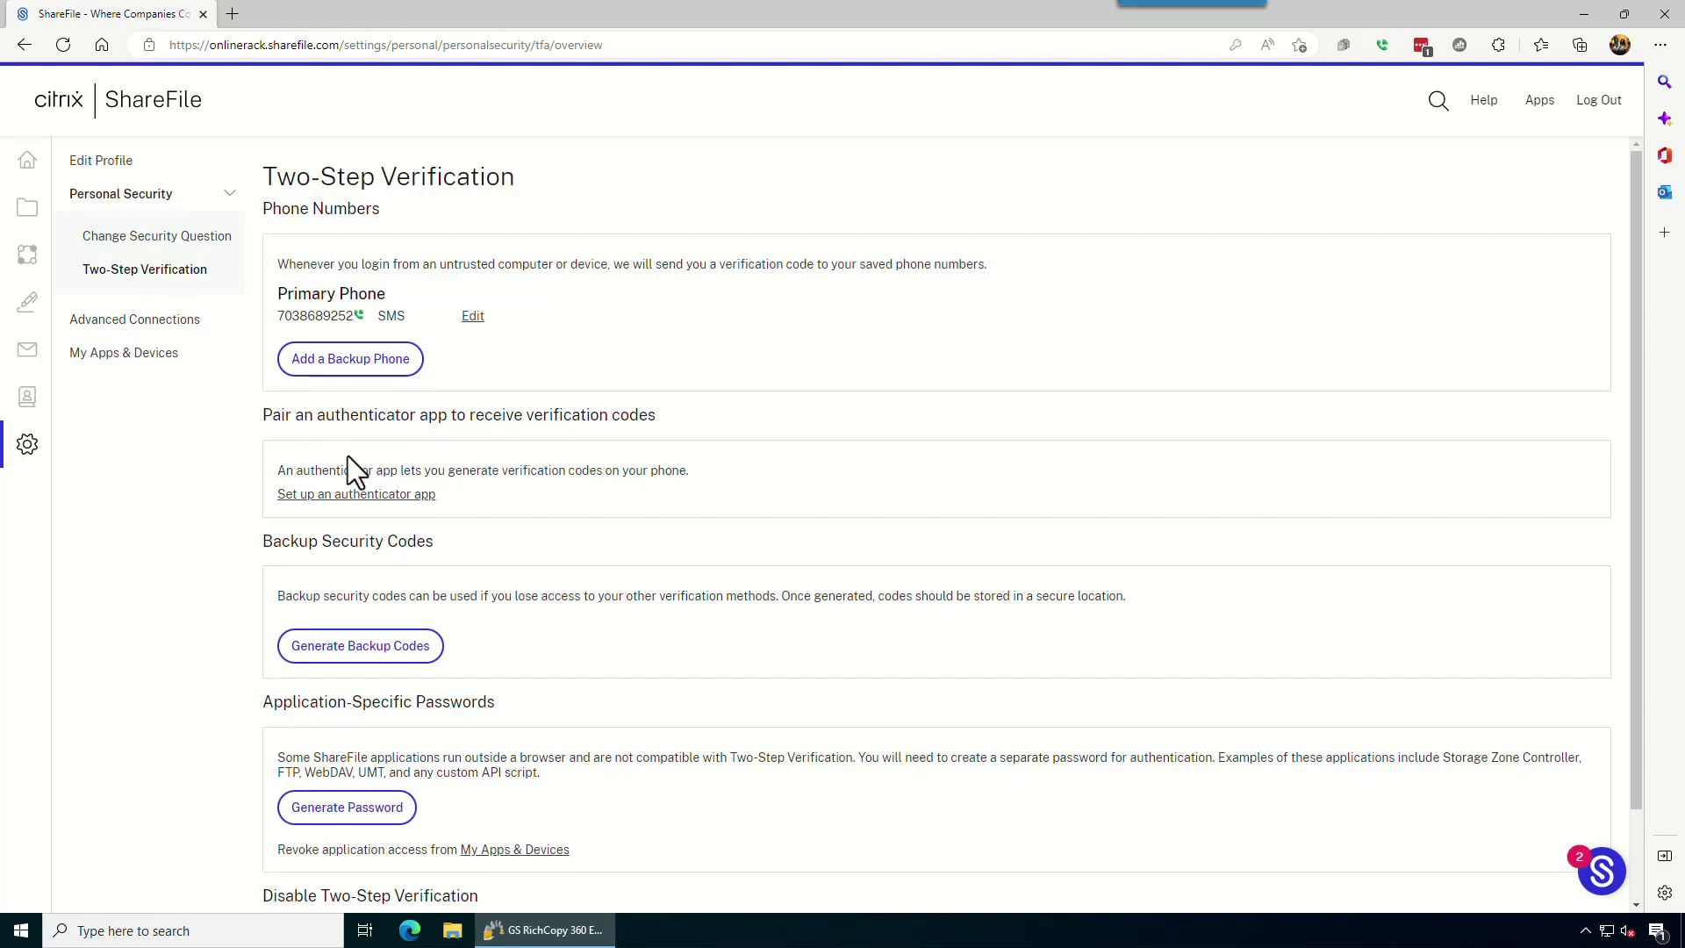
scroll(646, 581, "down", 2)
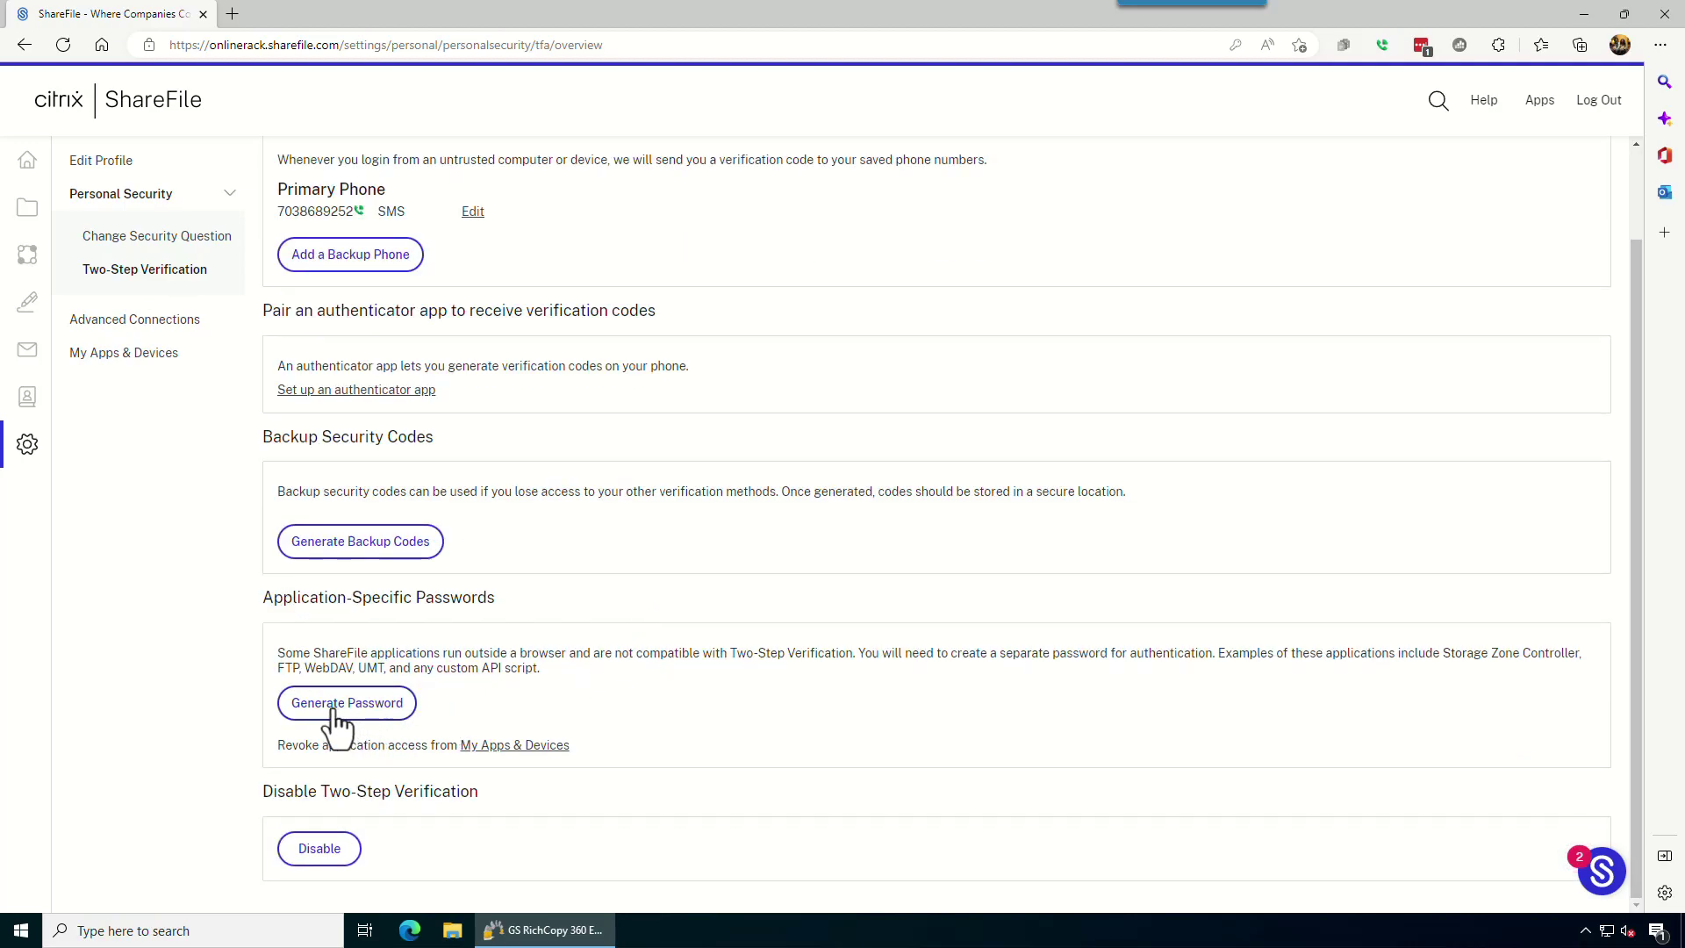
left_click_drag(263, 597, 514, 600)
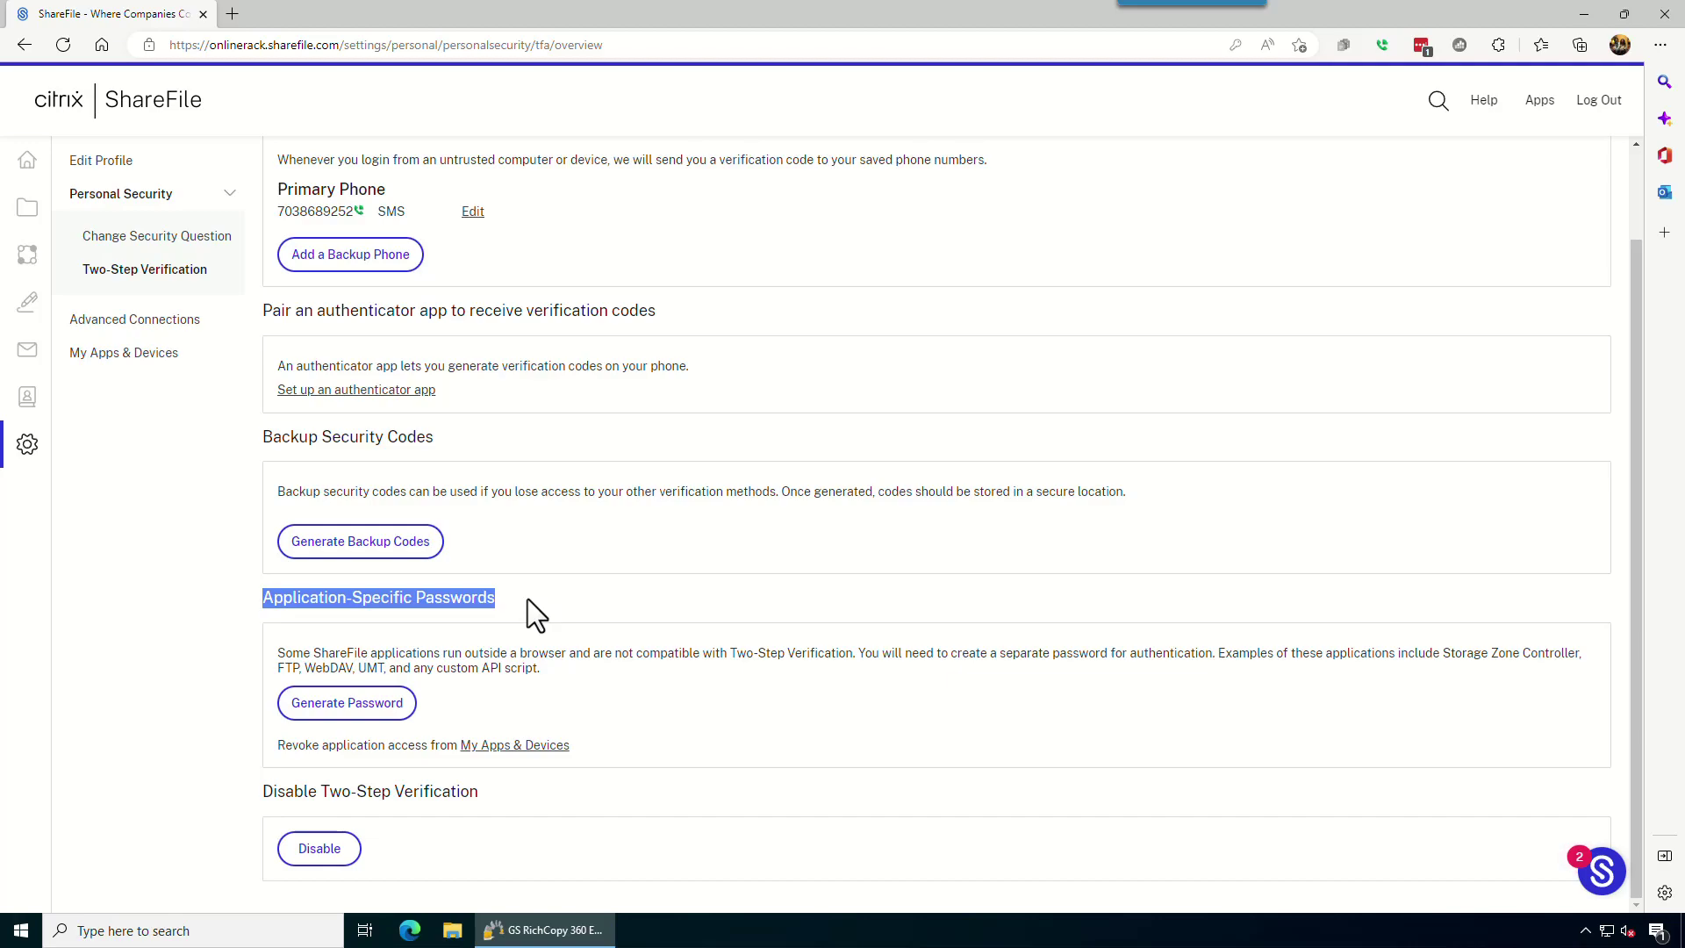
Generate an application-specific password labelled 'GS RichCopy 360'.
left_click(342, 711)
left_click(736, 507)
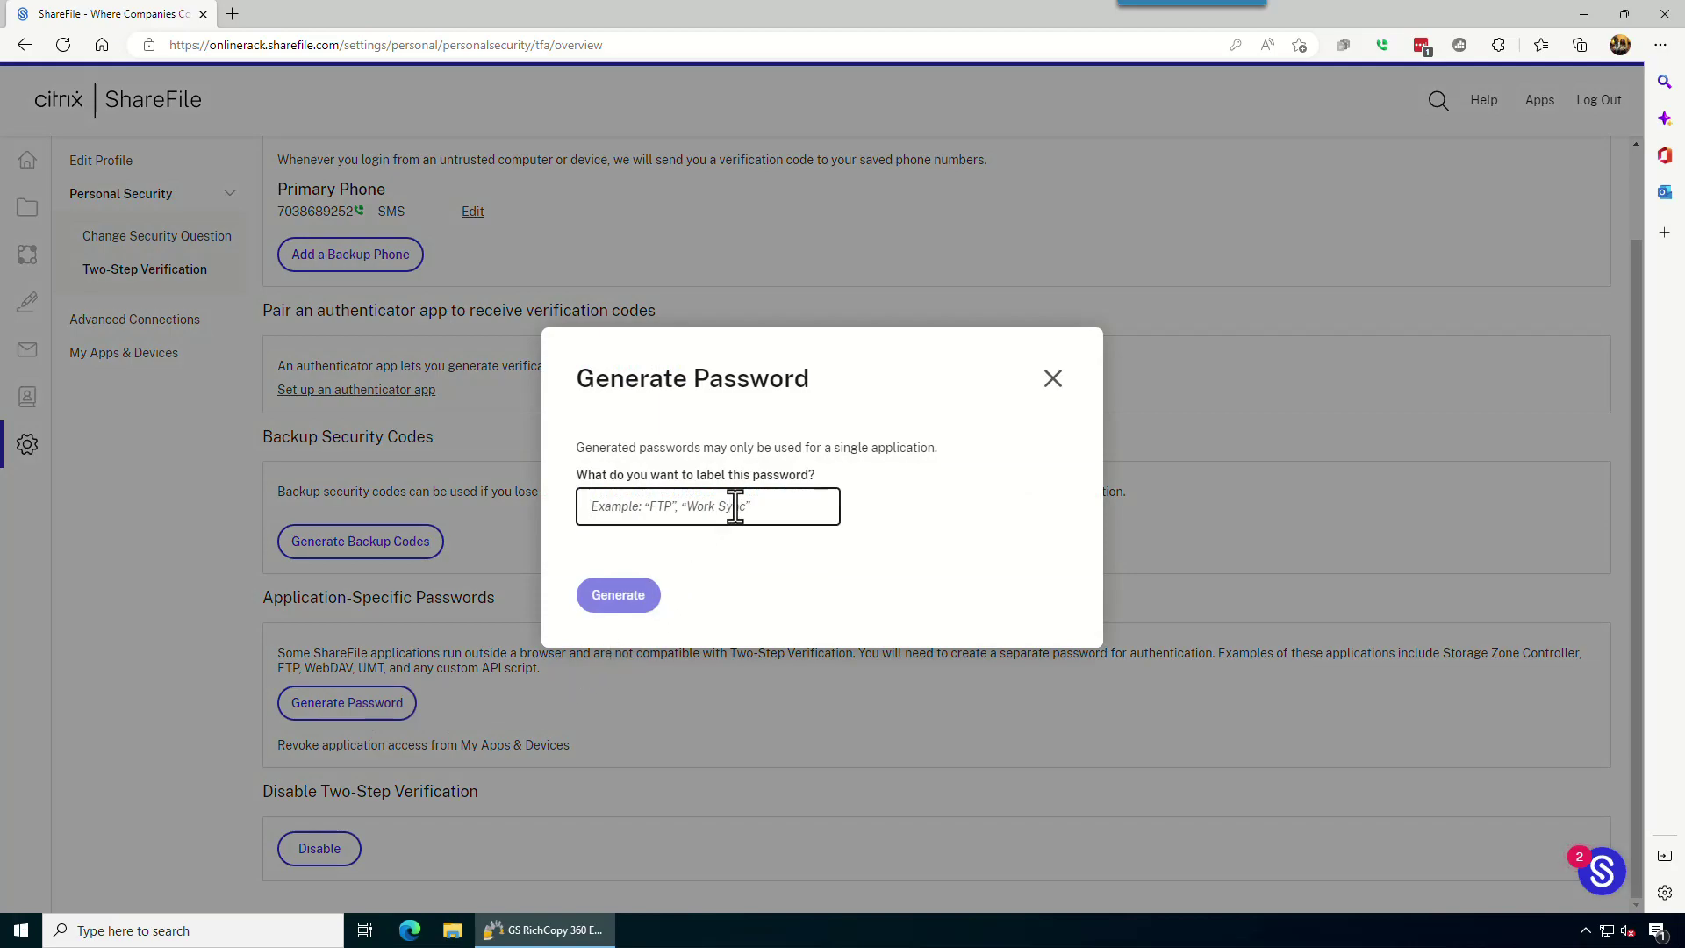
type("GS Ri")
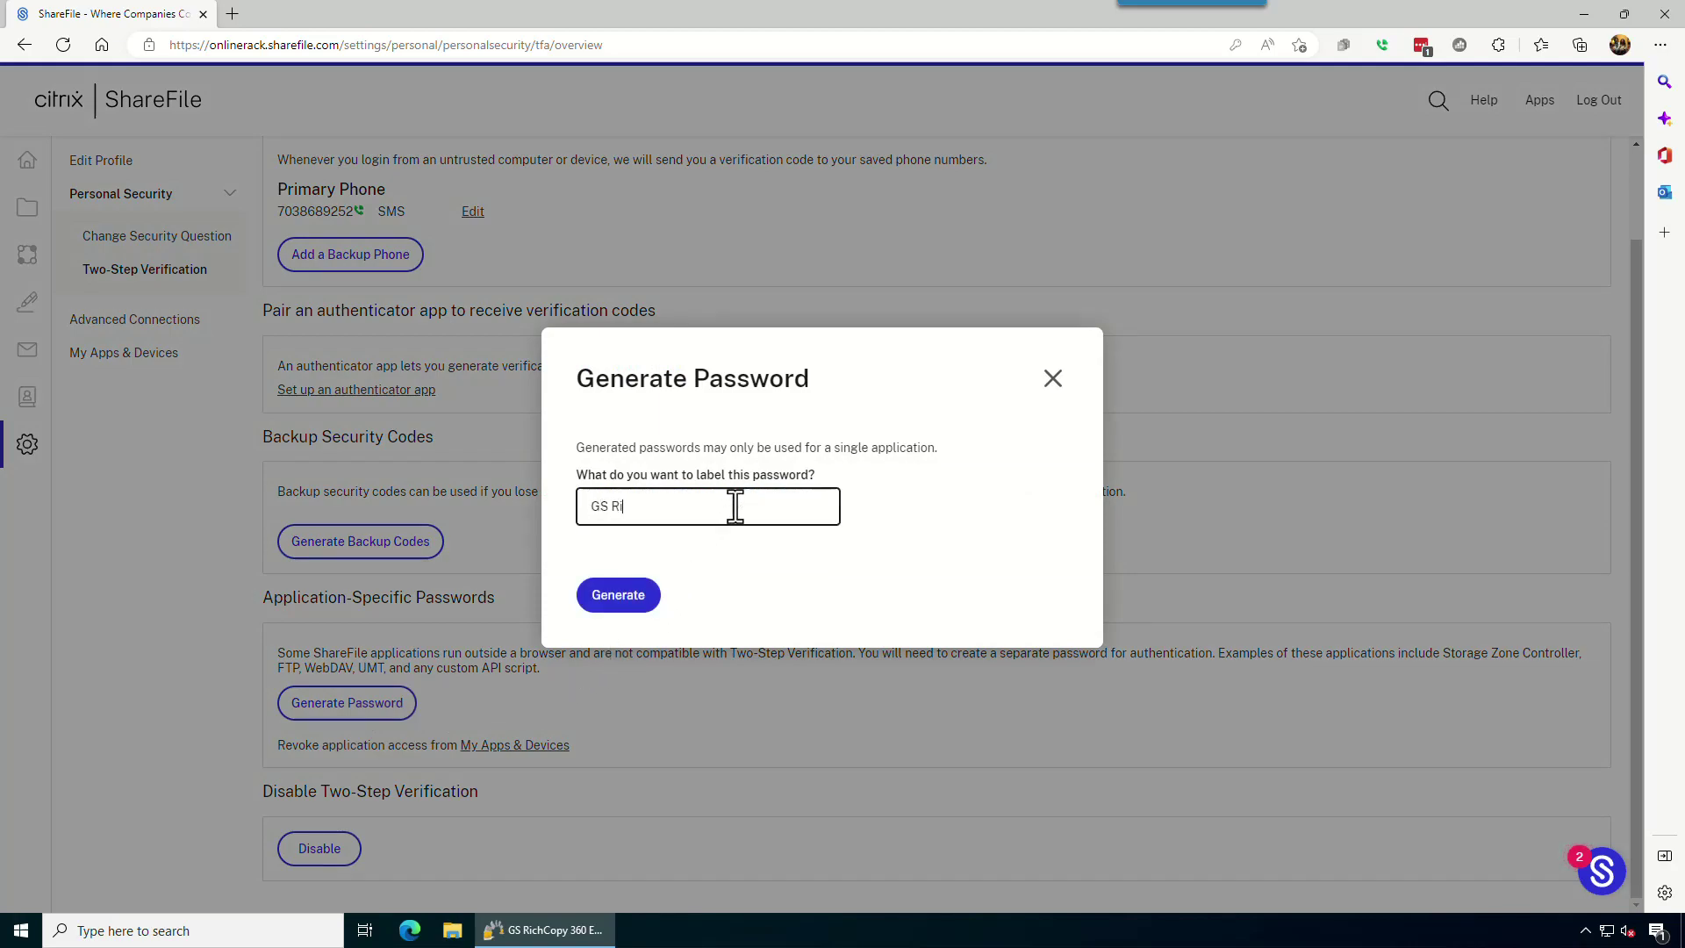
type("chCopy 360")
left_click(620, 599)
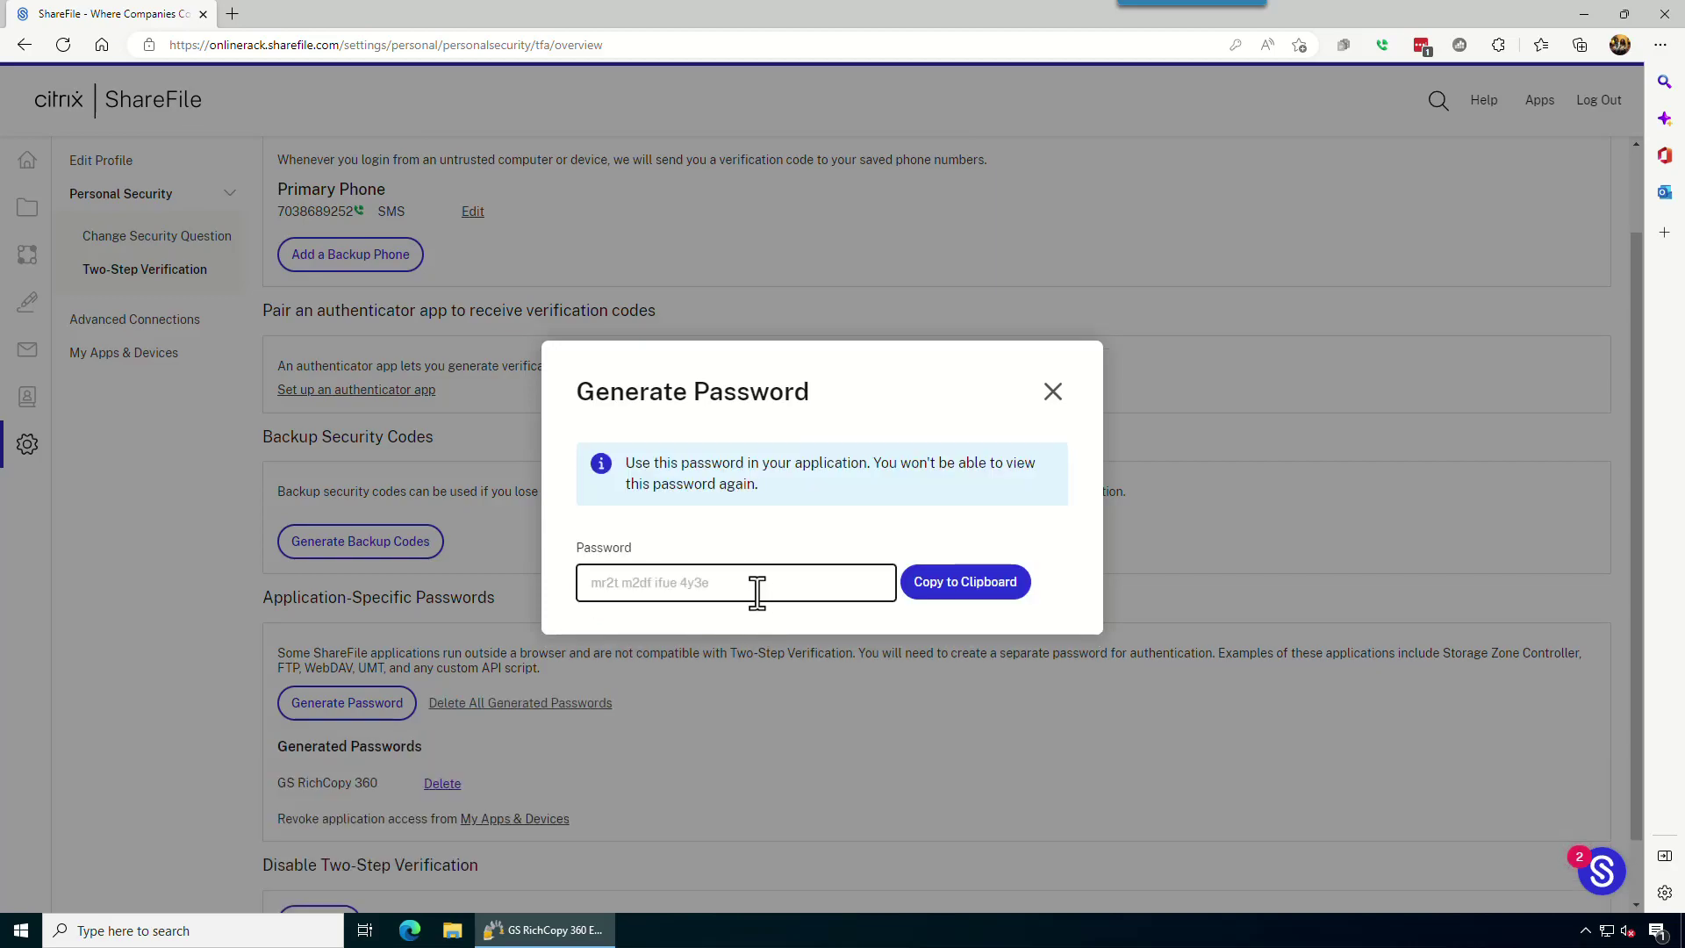
Copy the generated password to the clipboard and close the password dialog.
left_click_drag(753, 586, 583, 583)
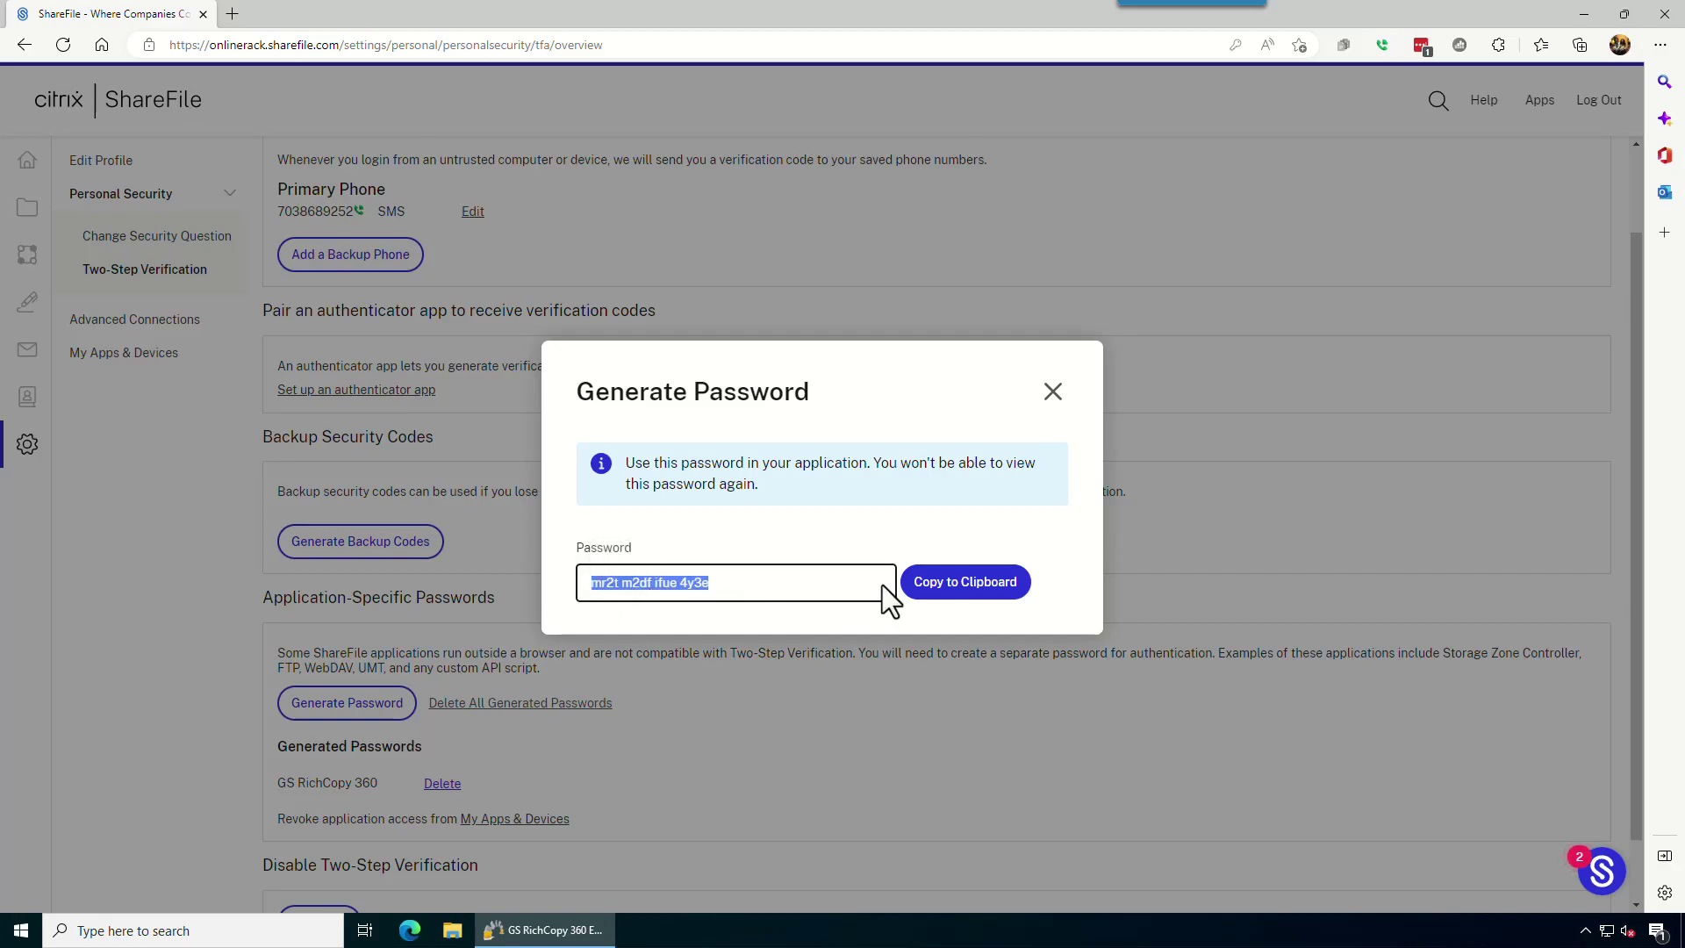
left_click(929, 584)
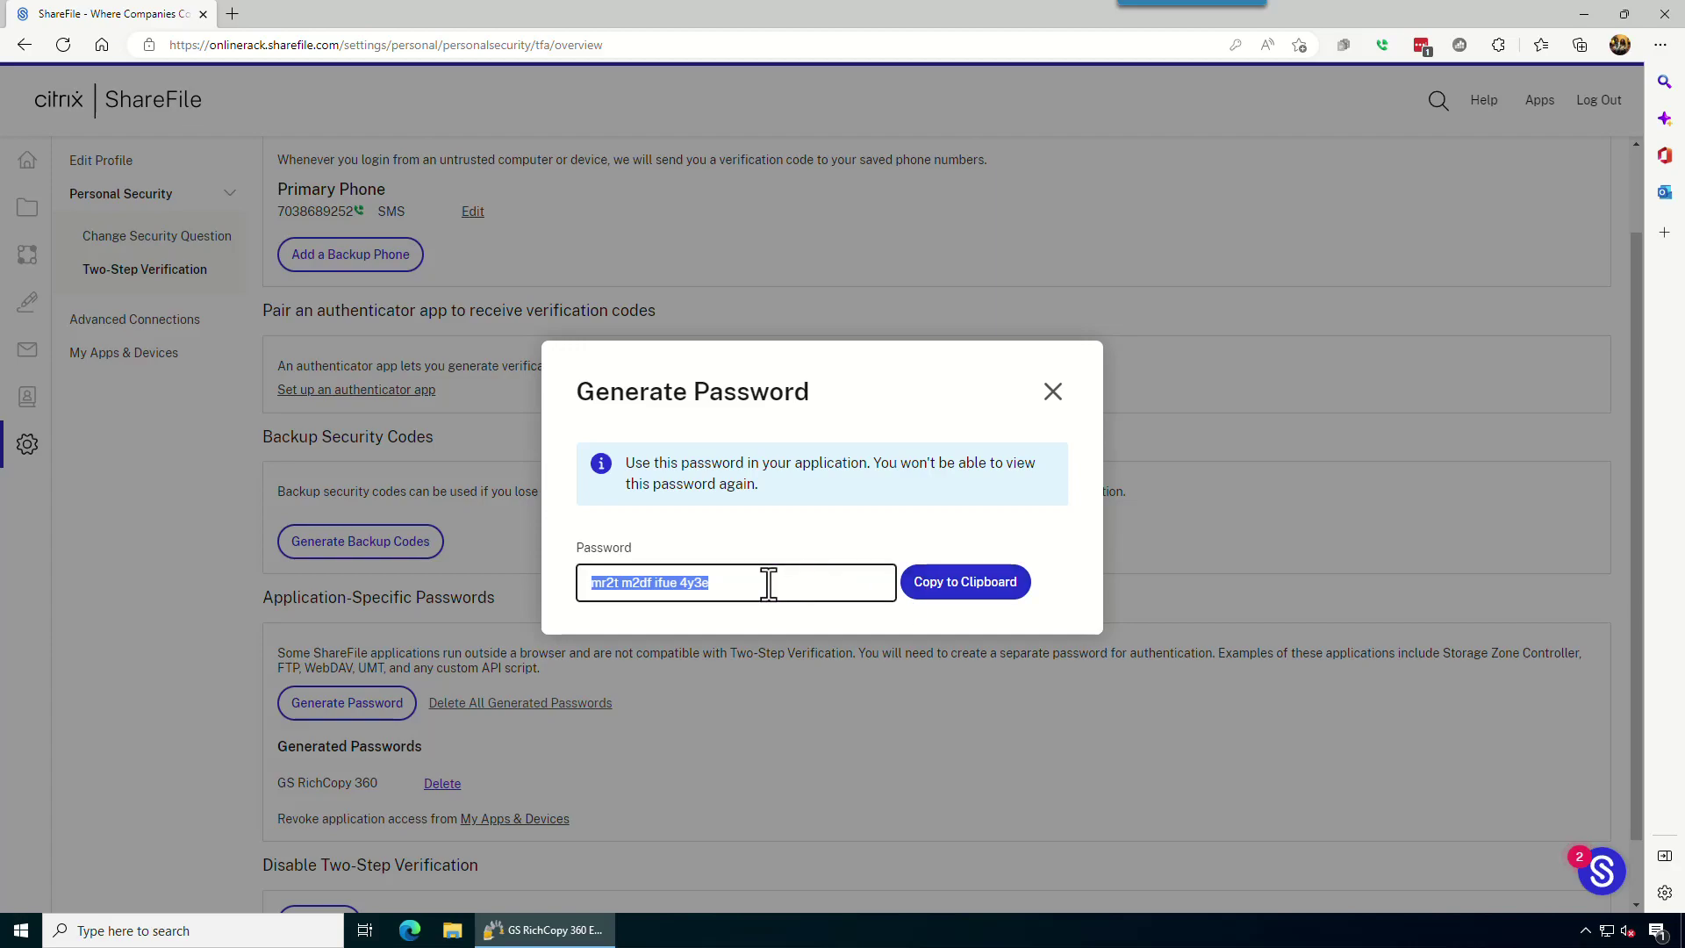
left_click(711, 591)
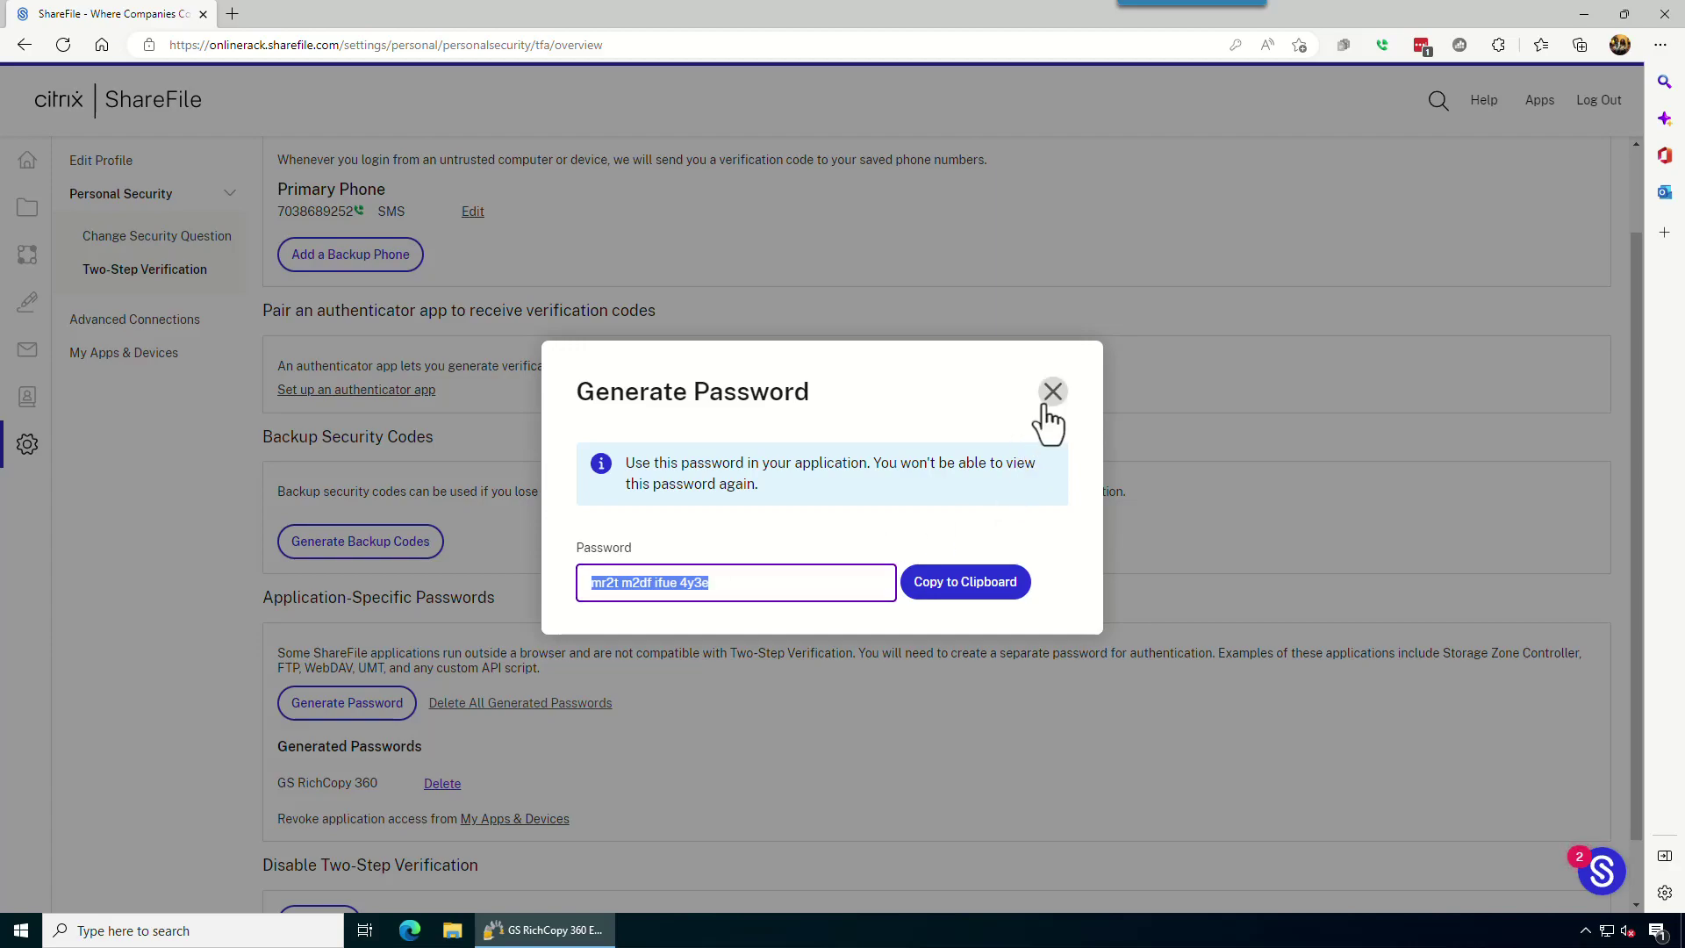
left_click(964, 582)
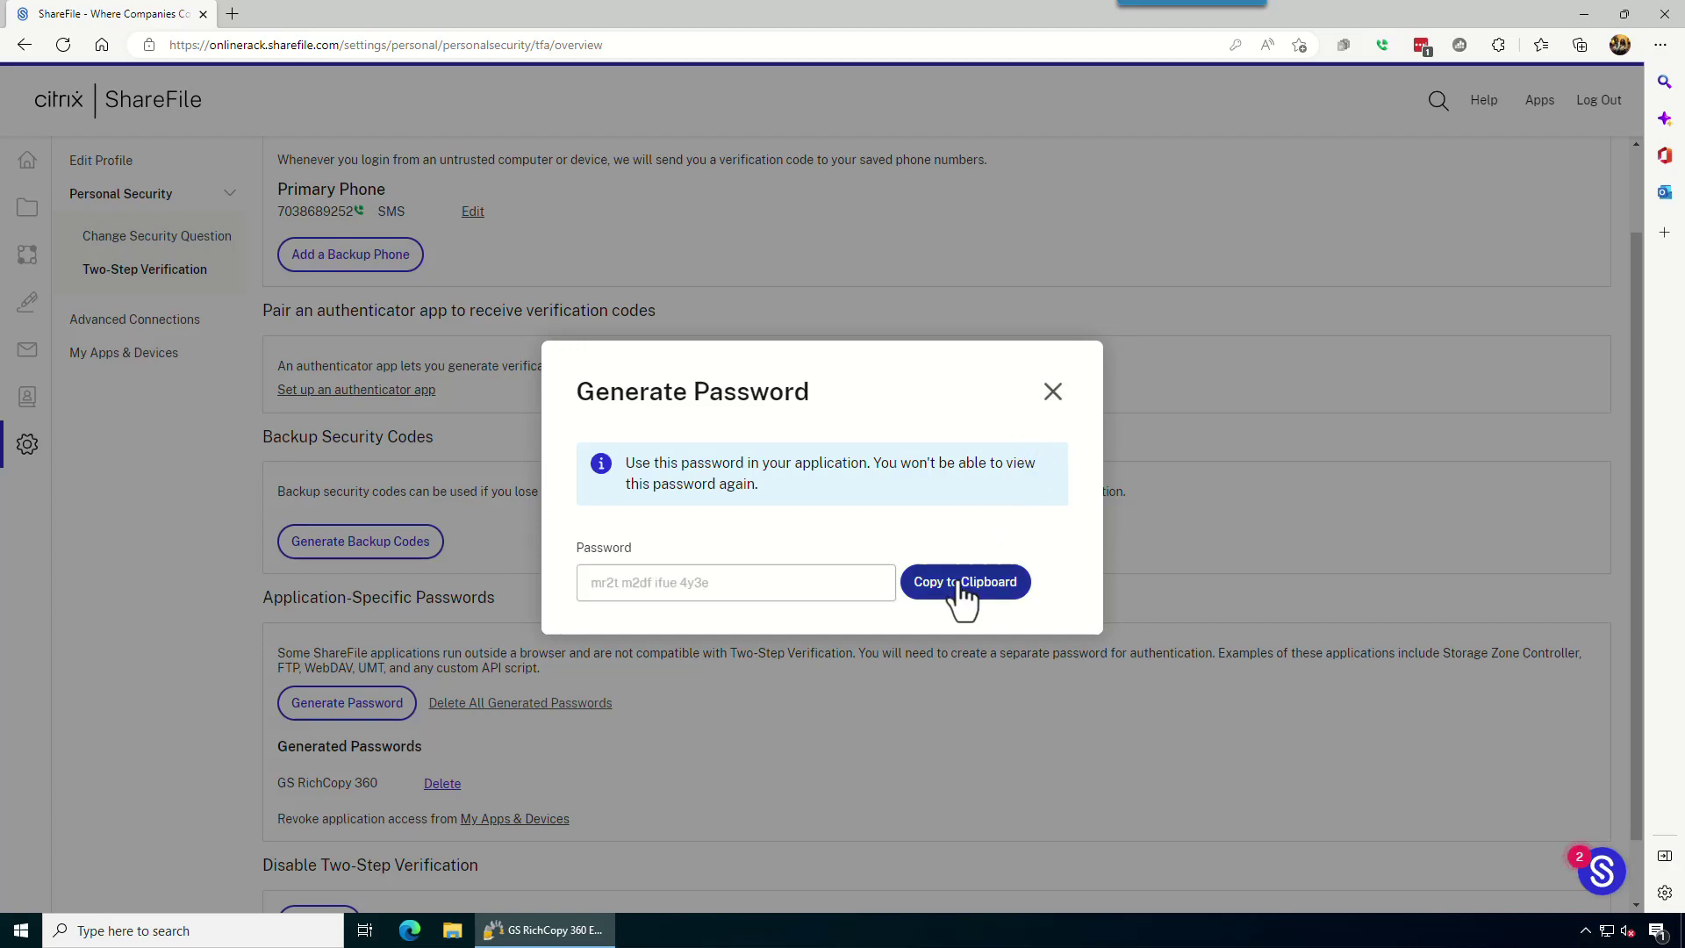
left_click(1056, 397)
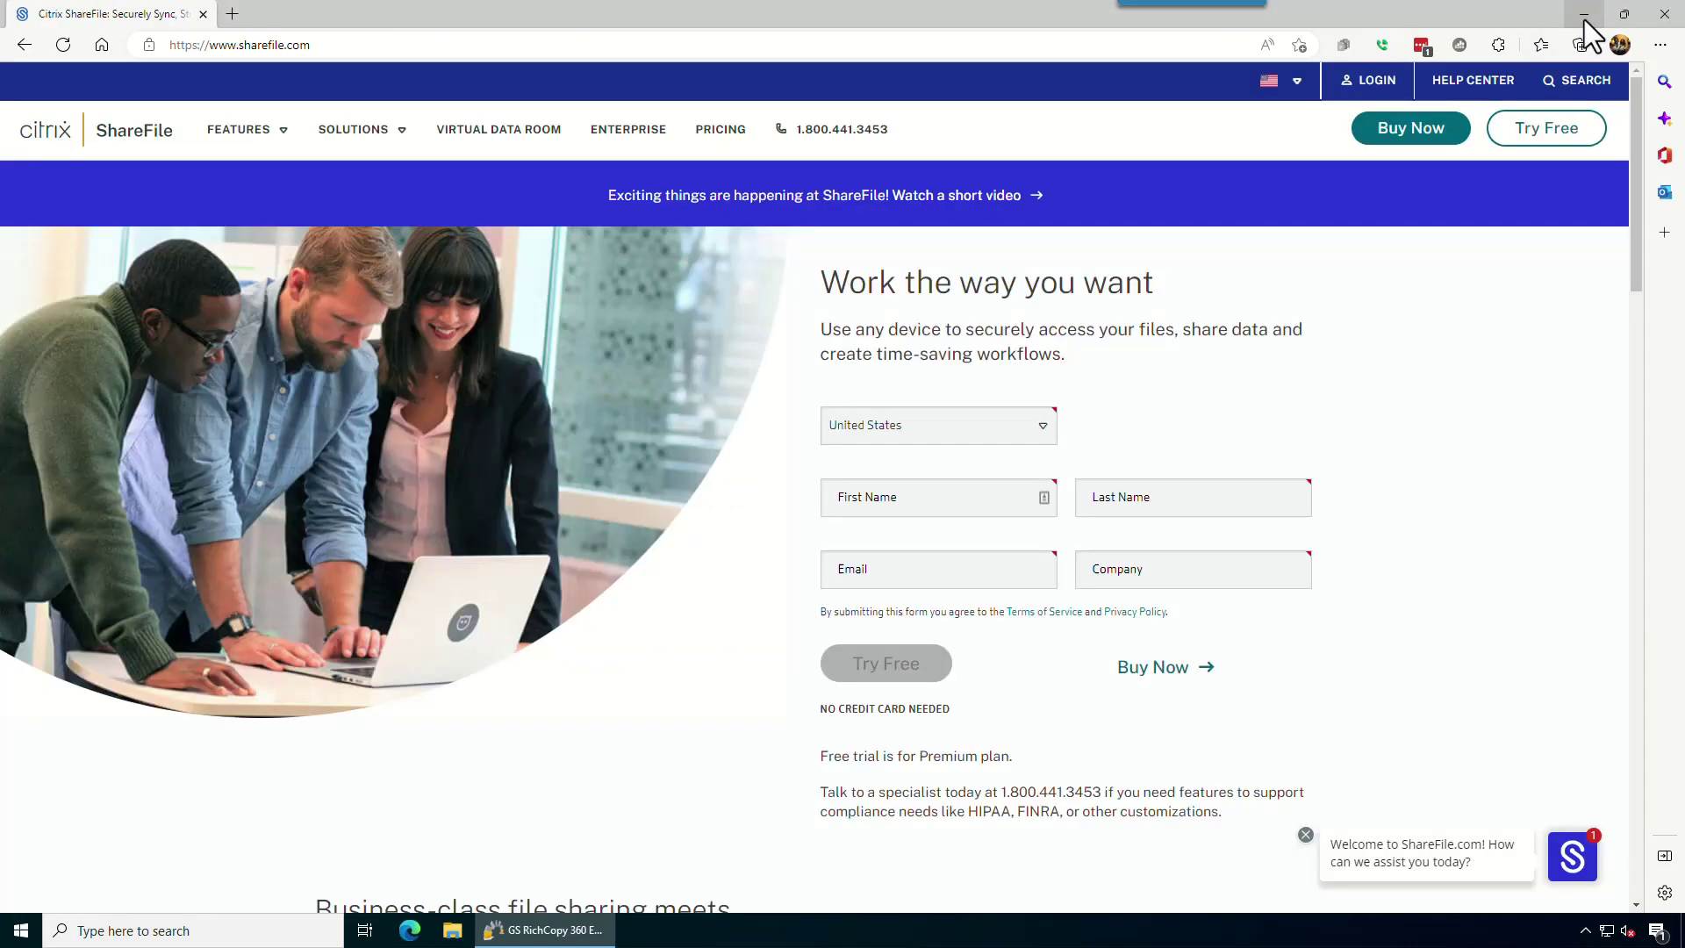
Create a new job from the Jobs list, skipping the Schedule Wizard for manual configuration.
left_click(1583, 16)
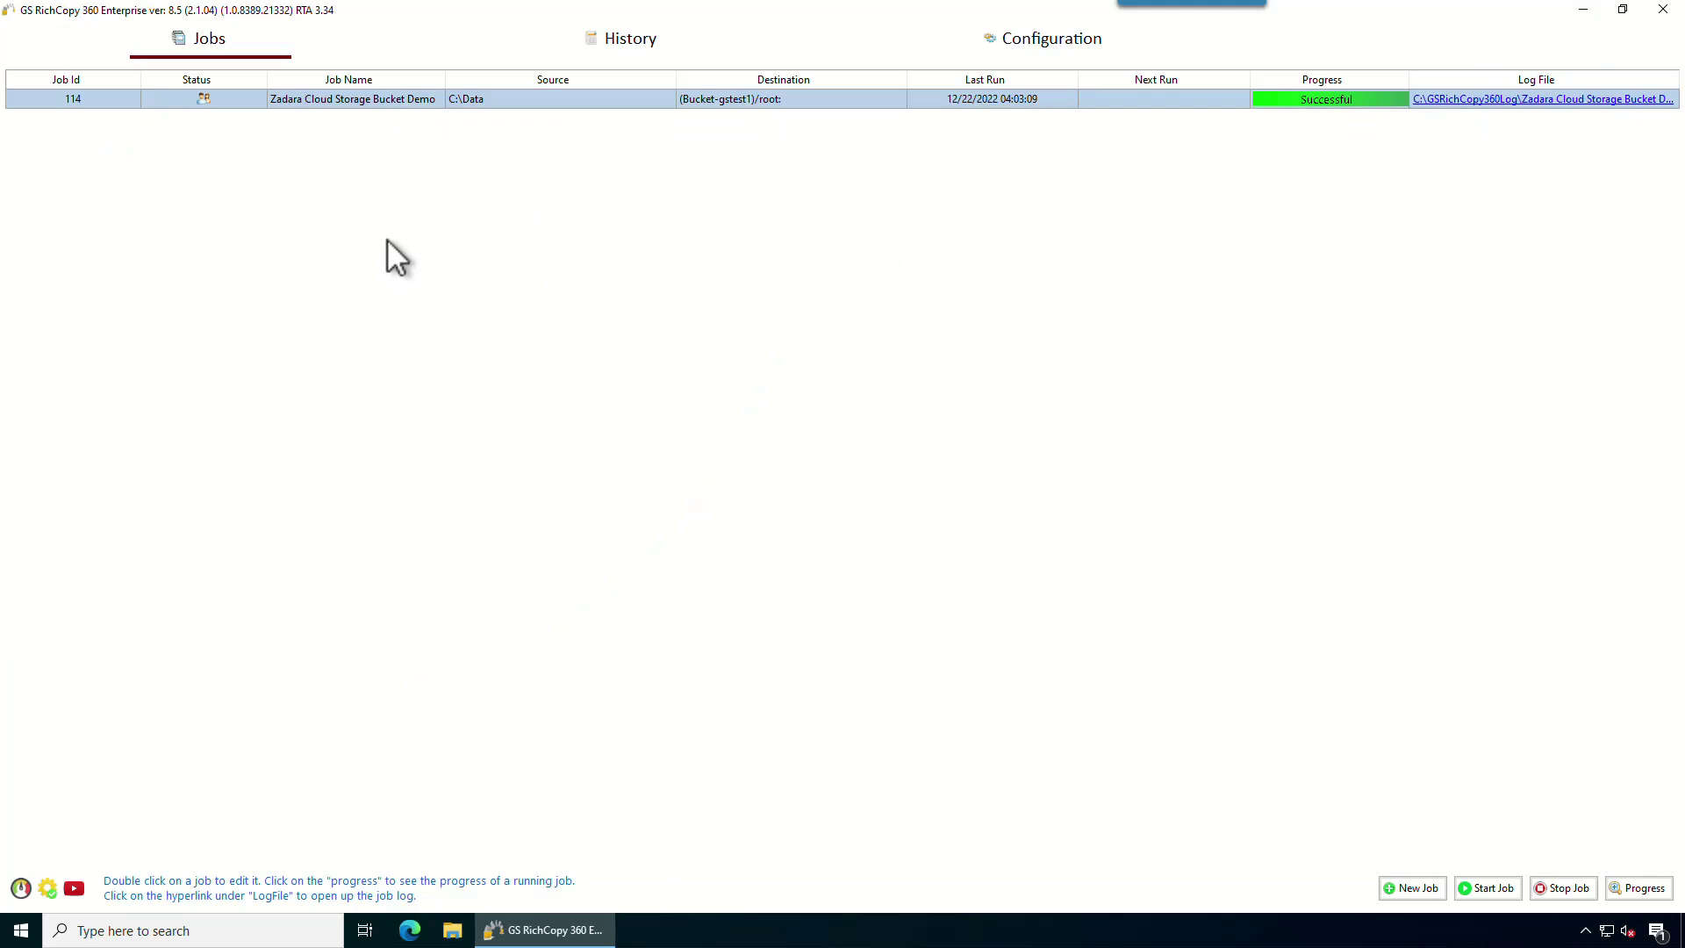
right_click(425, 186)
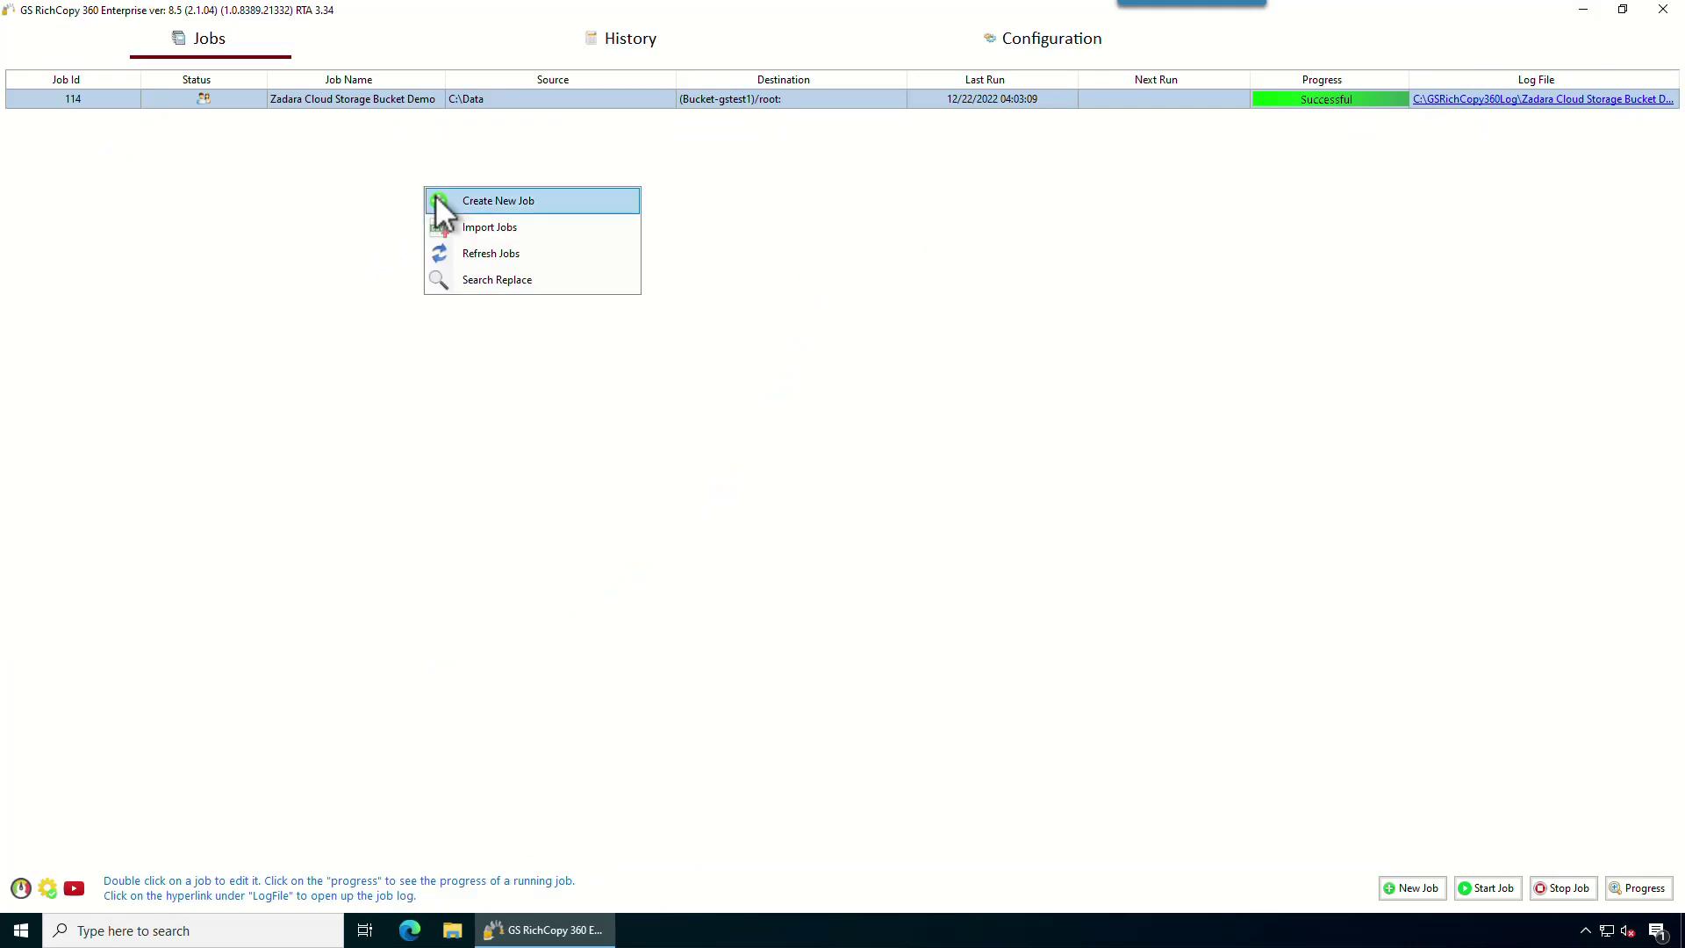
left_click(436, 197)
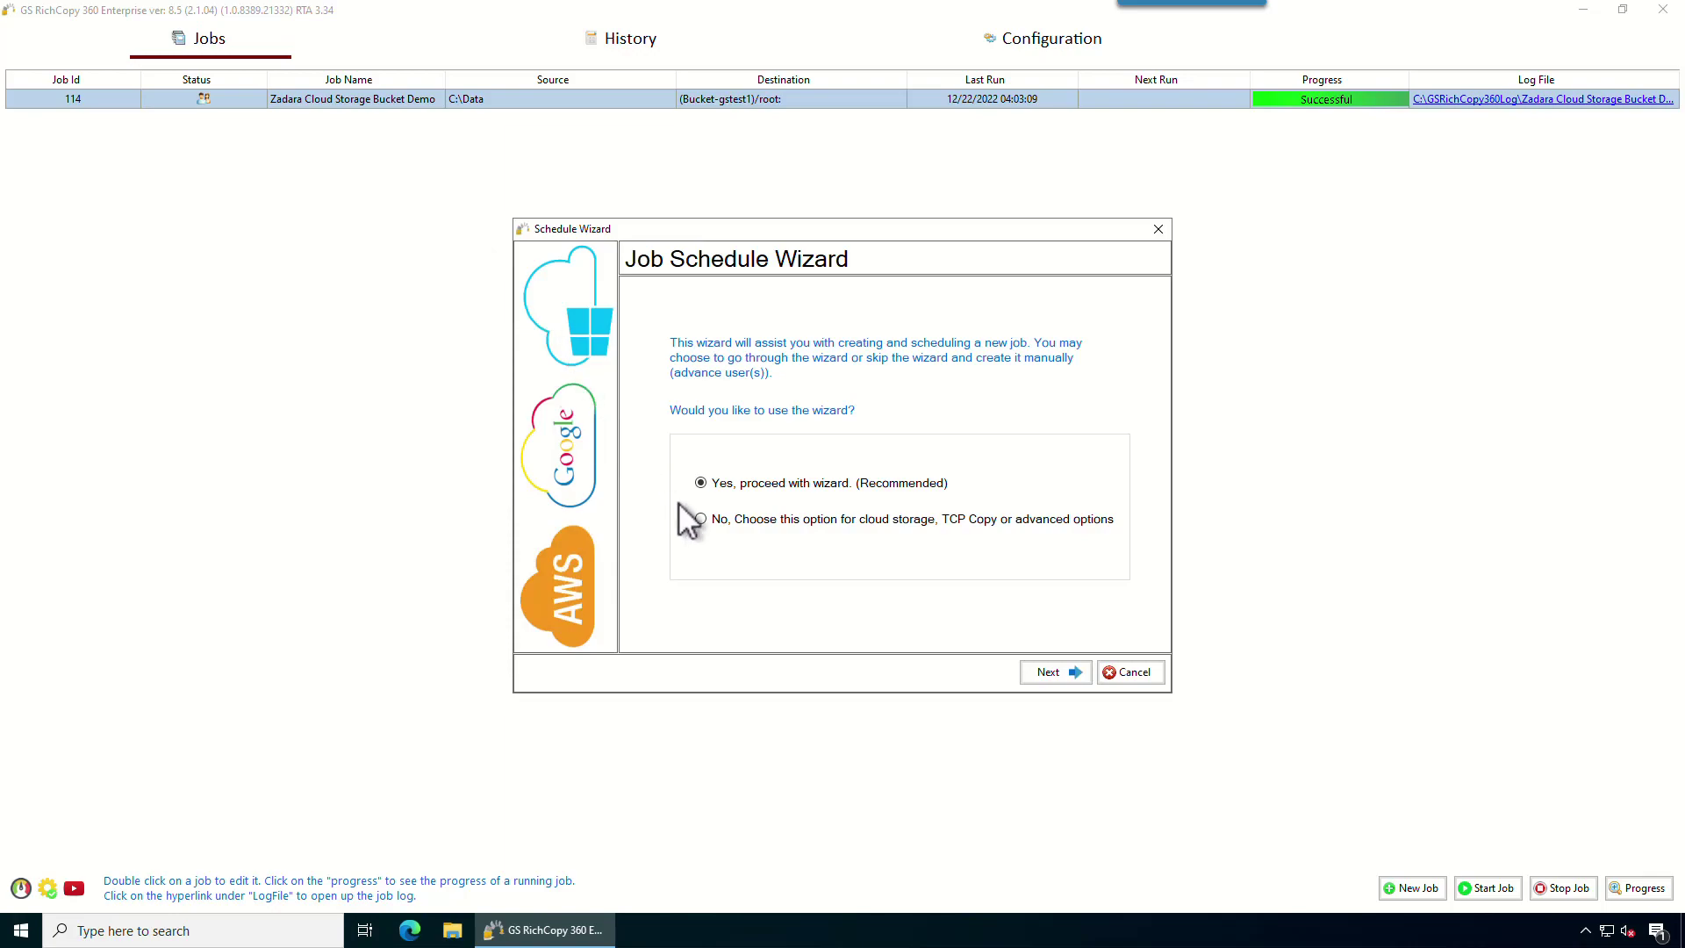
left_click(702, 519)
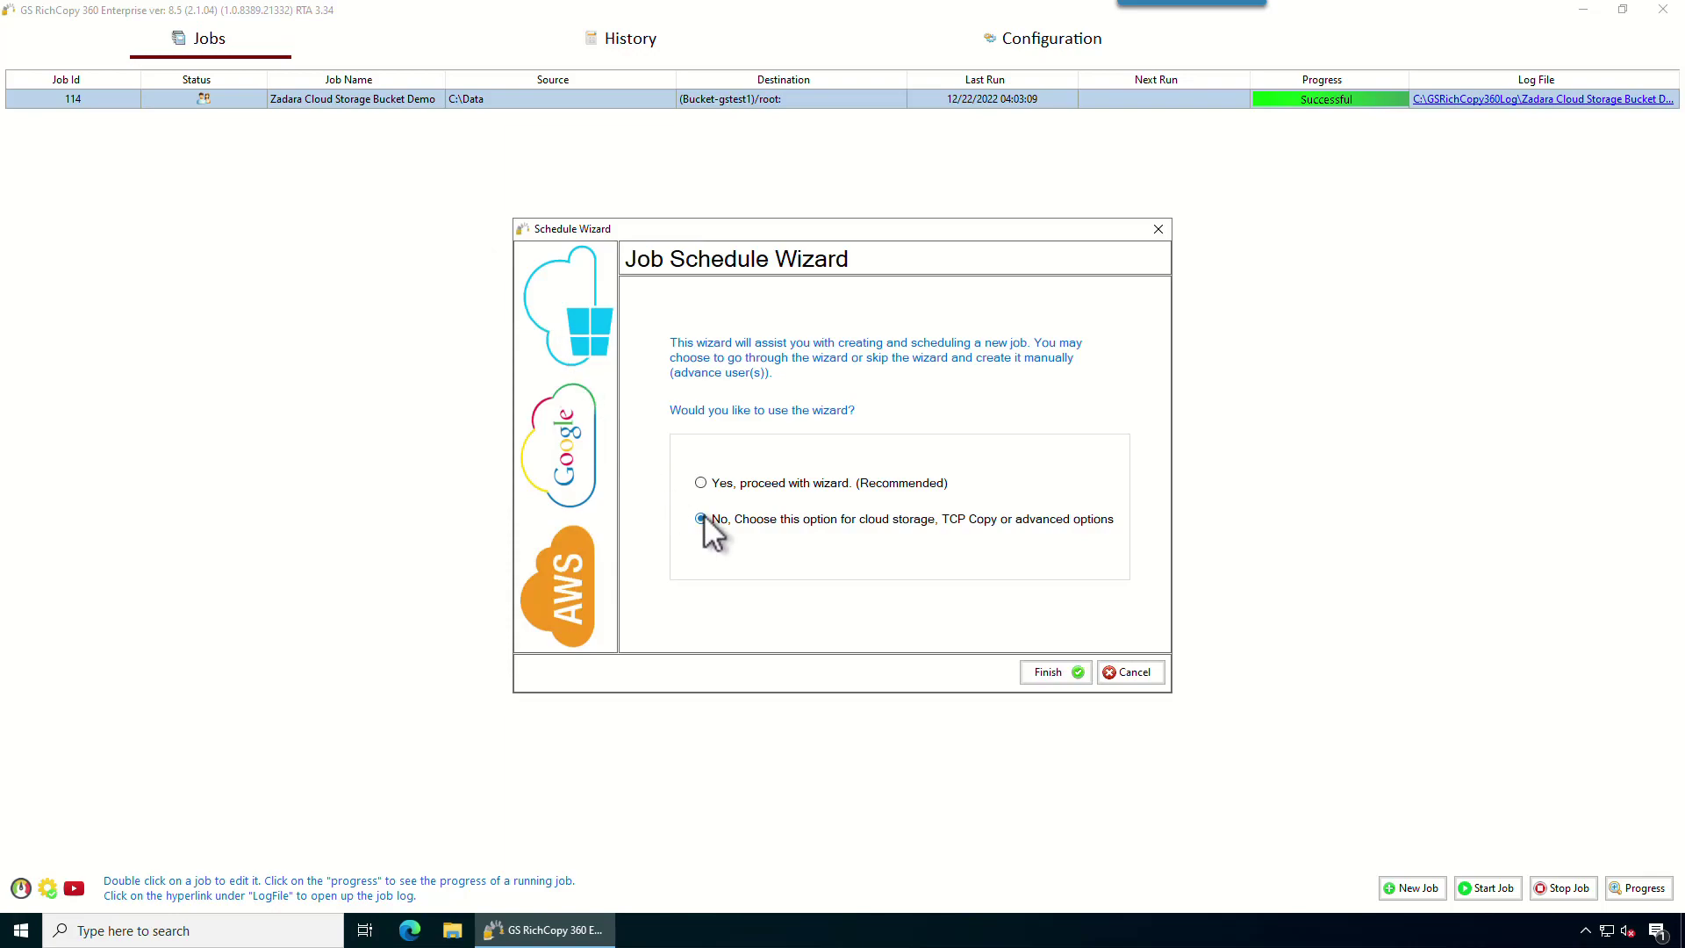
left_click(1048, 673)
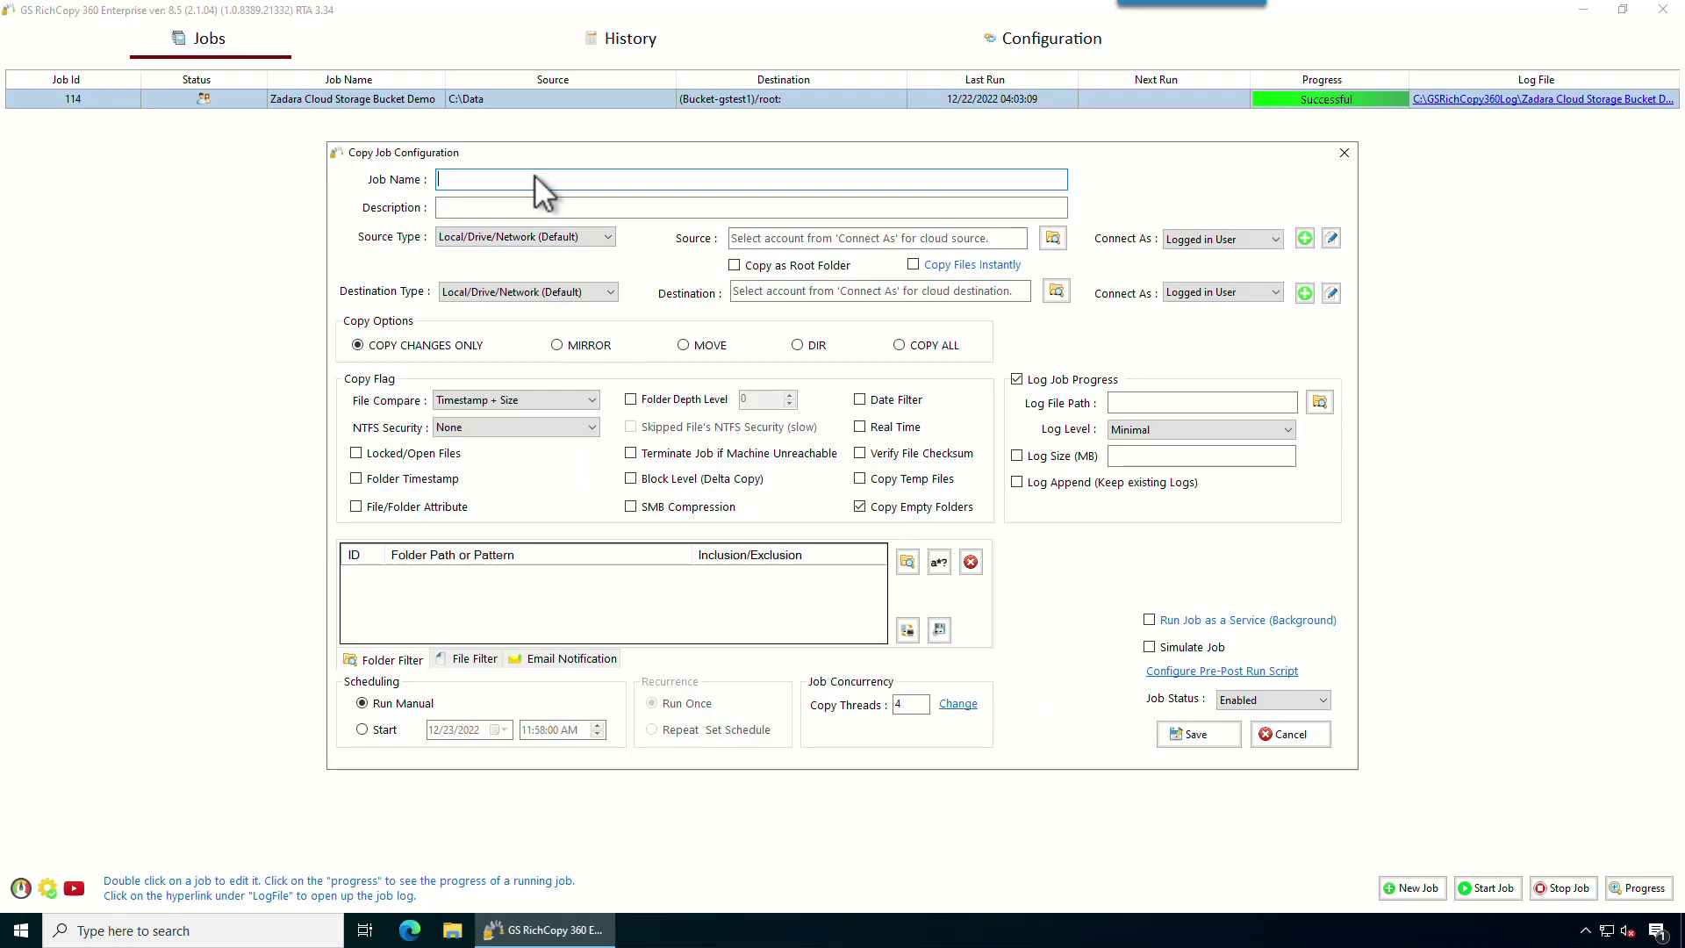
Name the new copy job 'Copy to ShareFile Demo'.
type("Co")
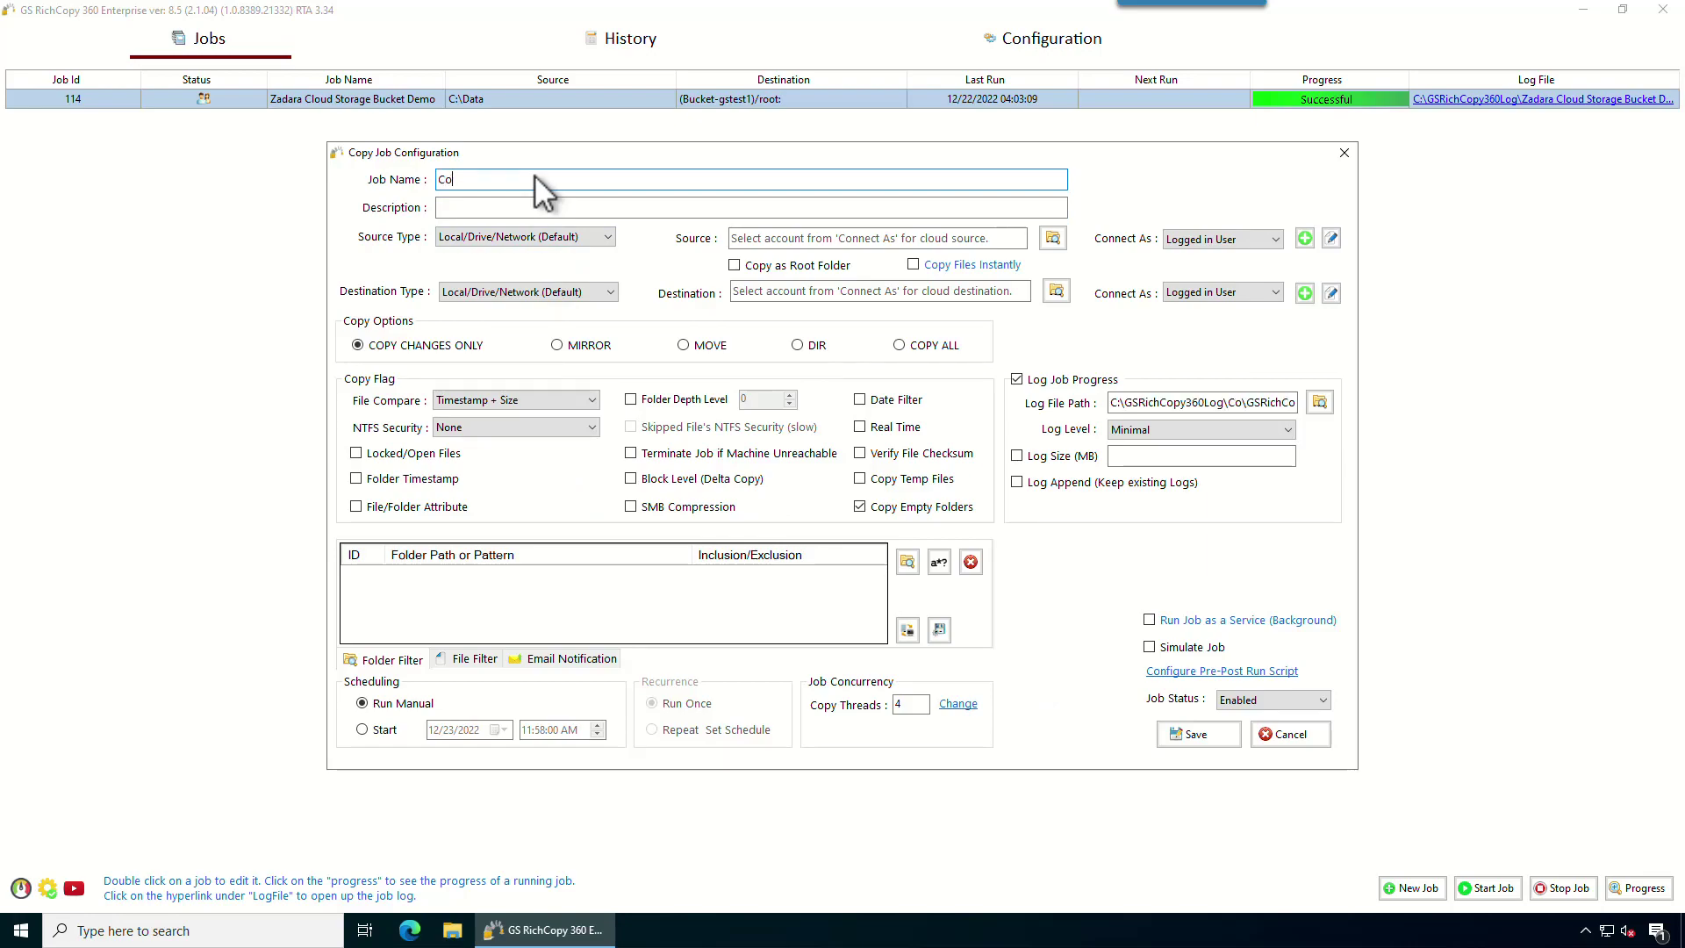
type("py to Sha")
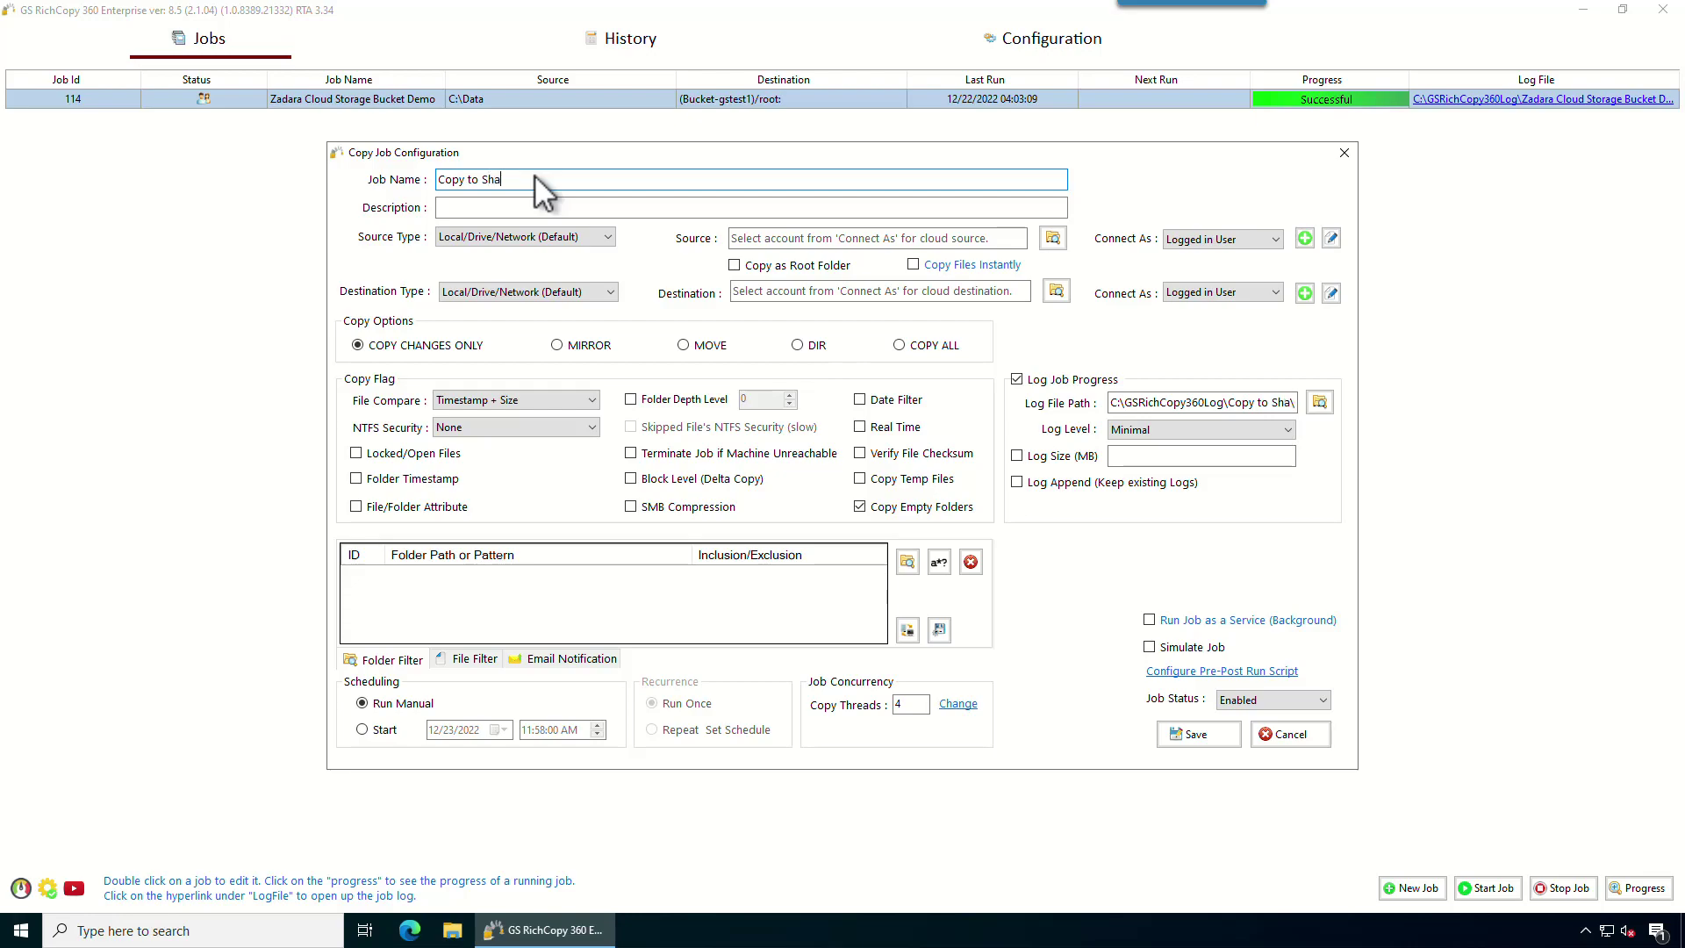
type("reFile Demo")
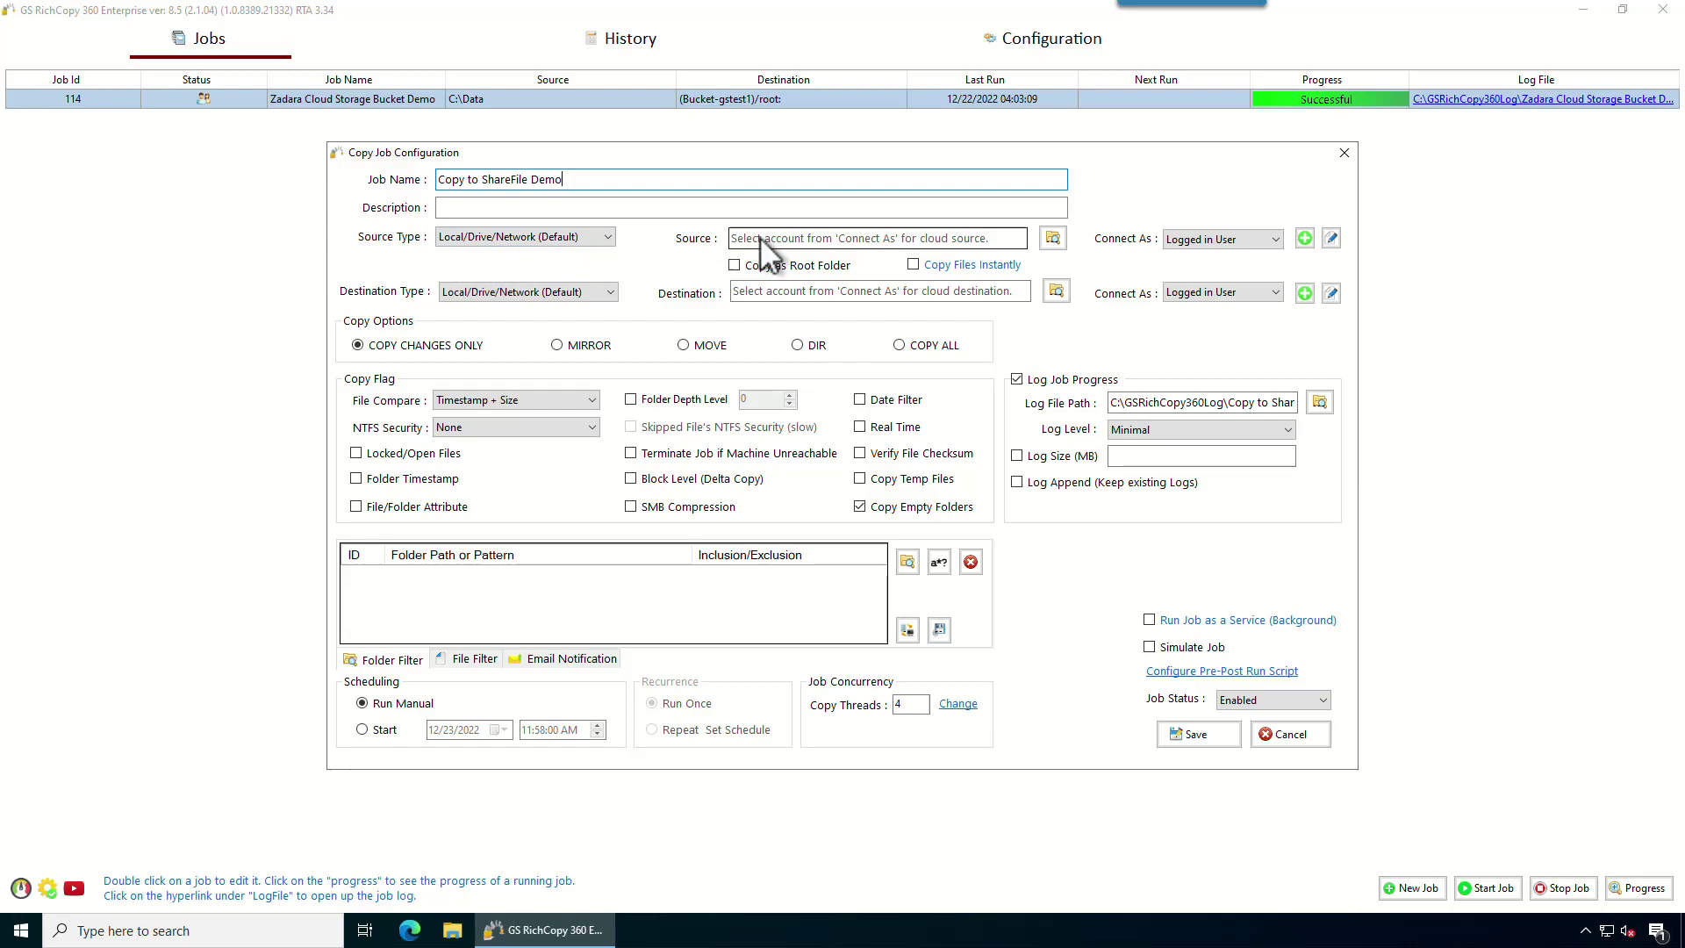
left_click(571, 241)
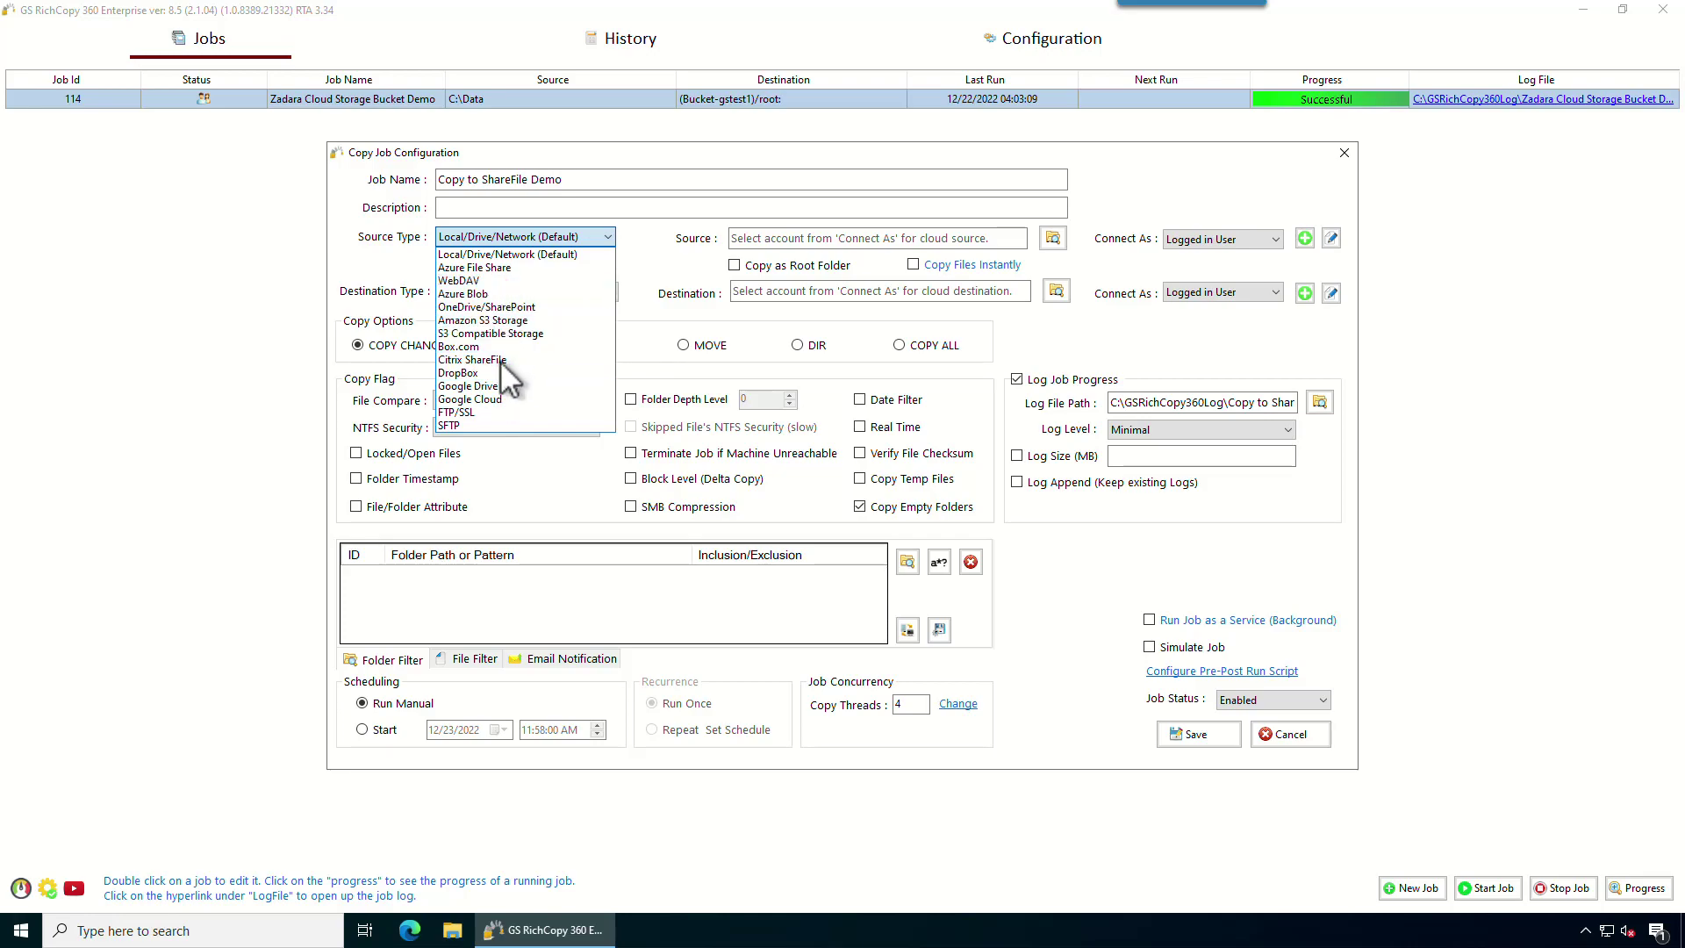
Keep the Local source type and set the source folder to C:\Data.
left_click(539, 255)
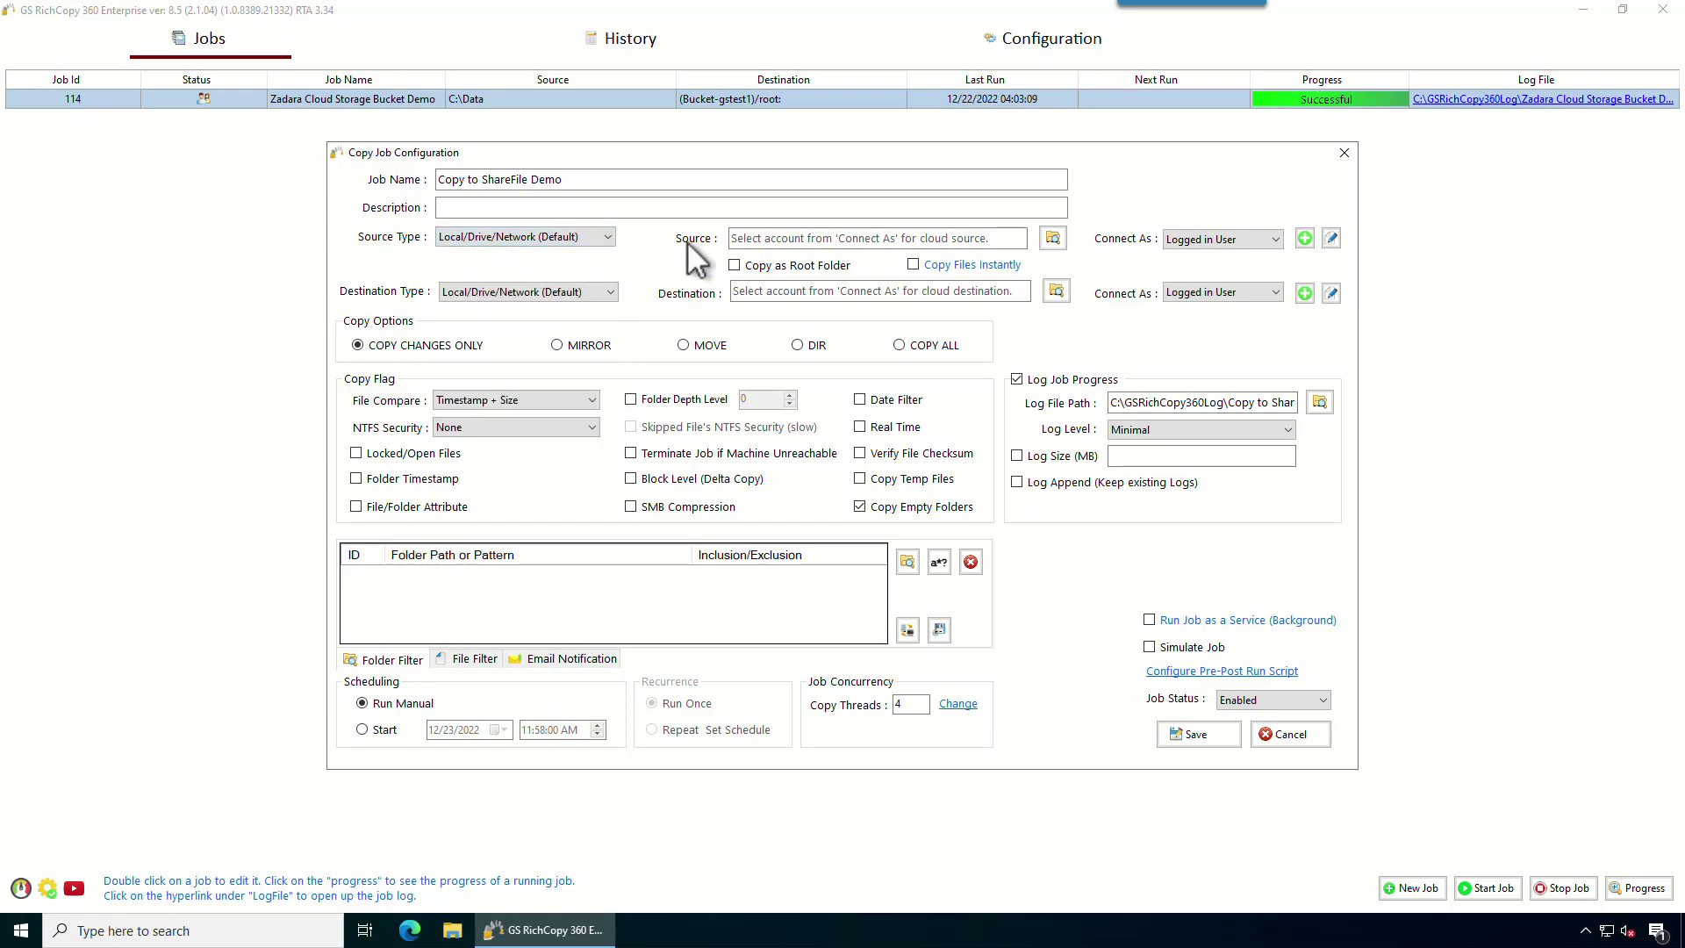
left_click(1053, 238)
left_click(723, 433)
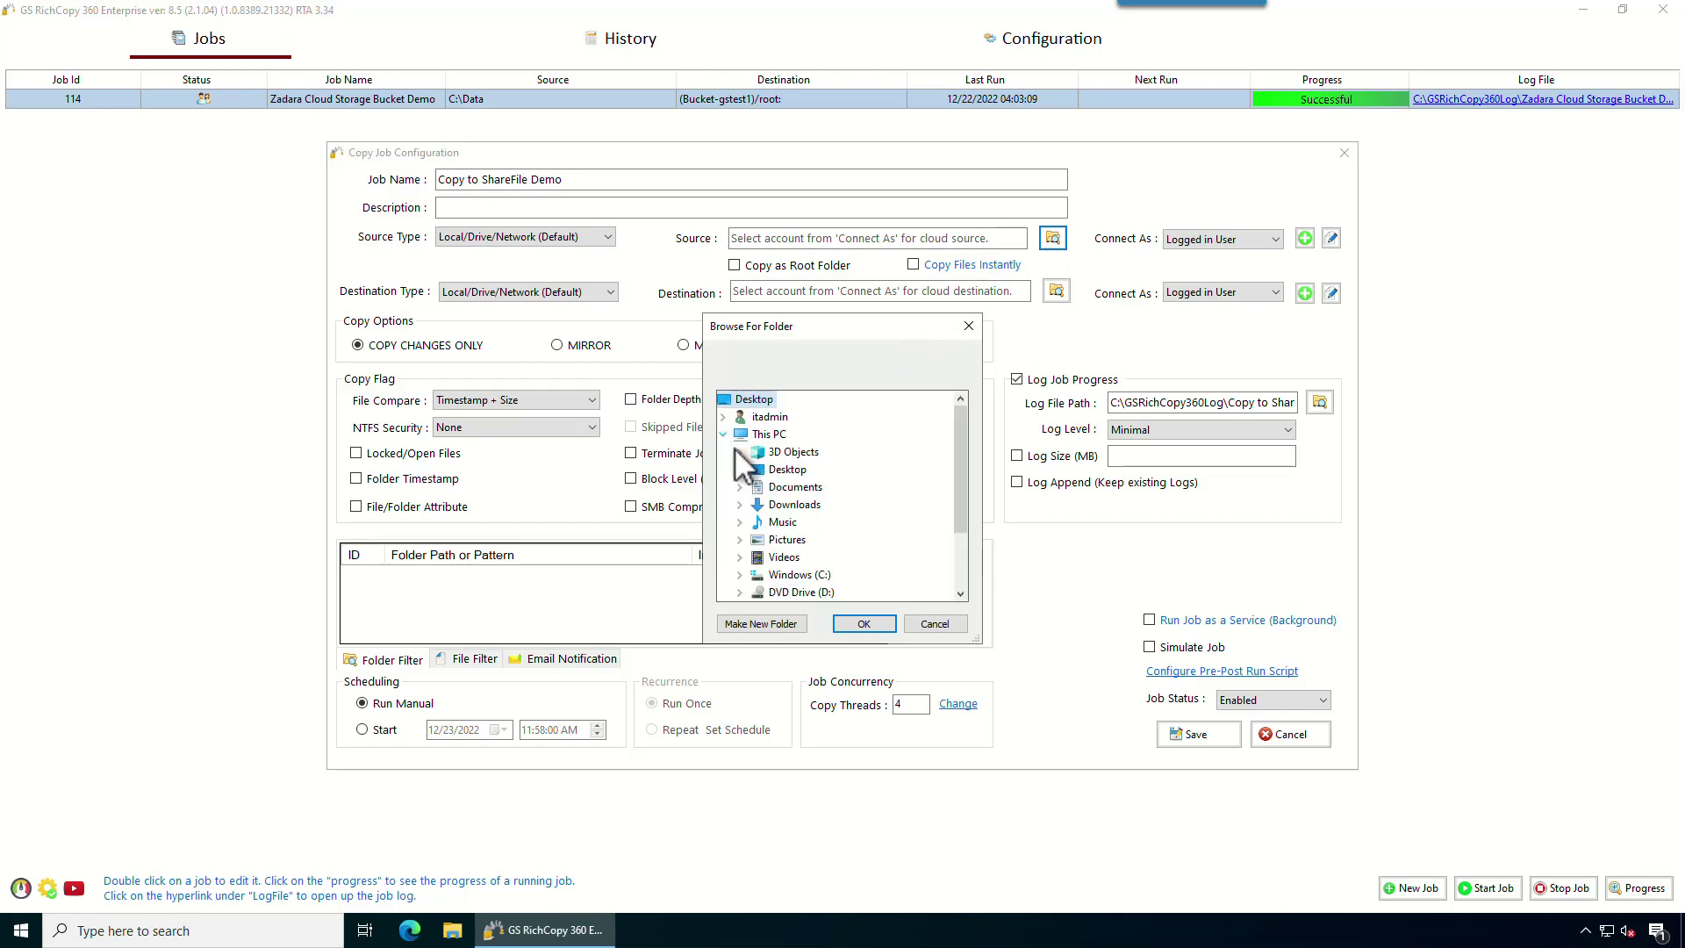
scroll(790, 527, "down", 2)
left_click(740, 487)
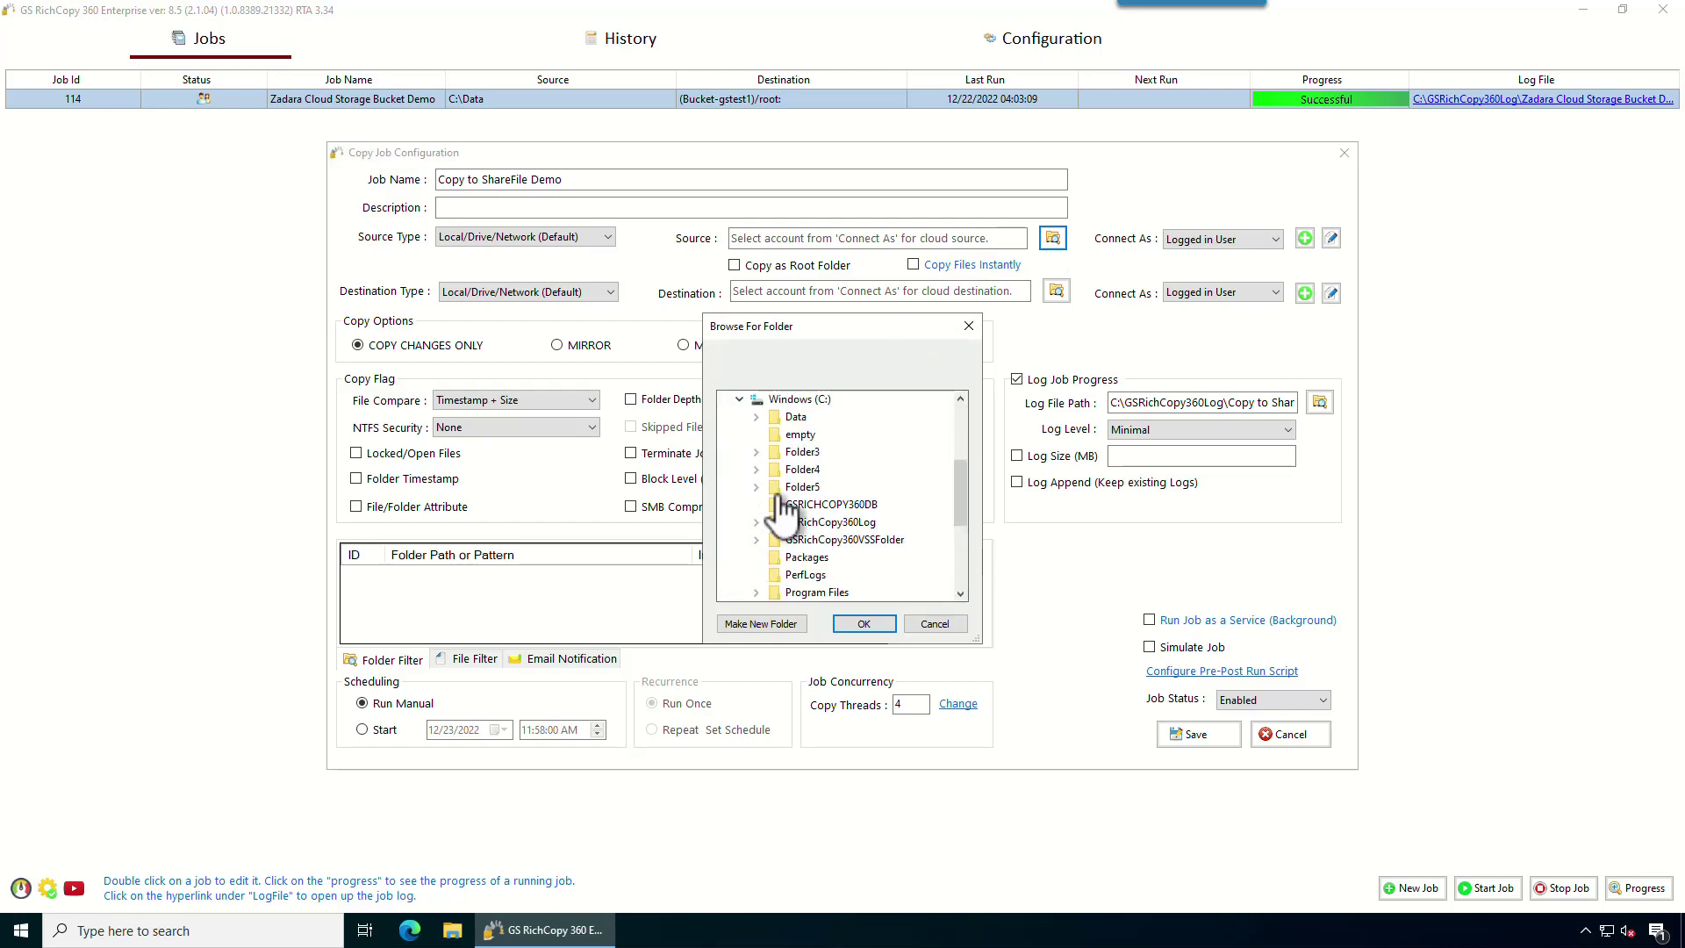
scroll(873, 487, "down", 2)
scroll(869, 488, "up", 1)
left_click(795, 416)
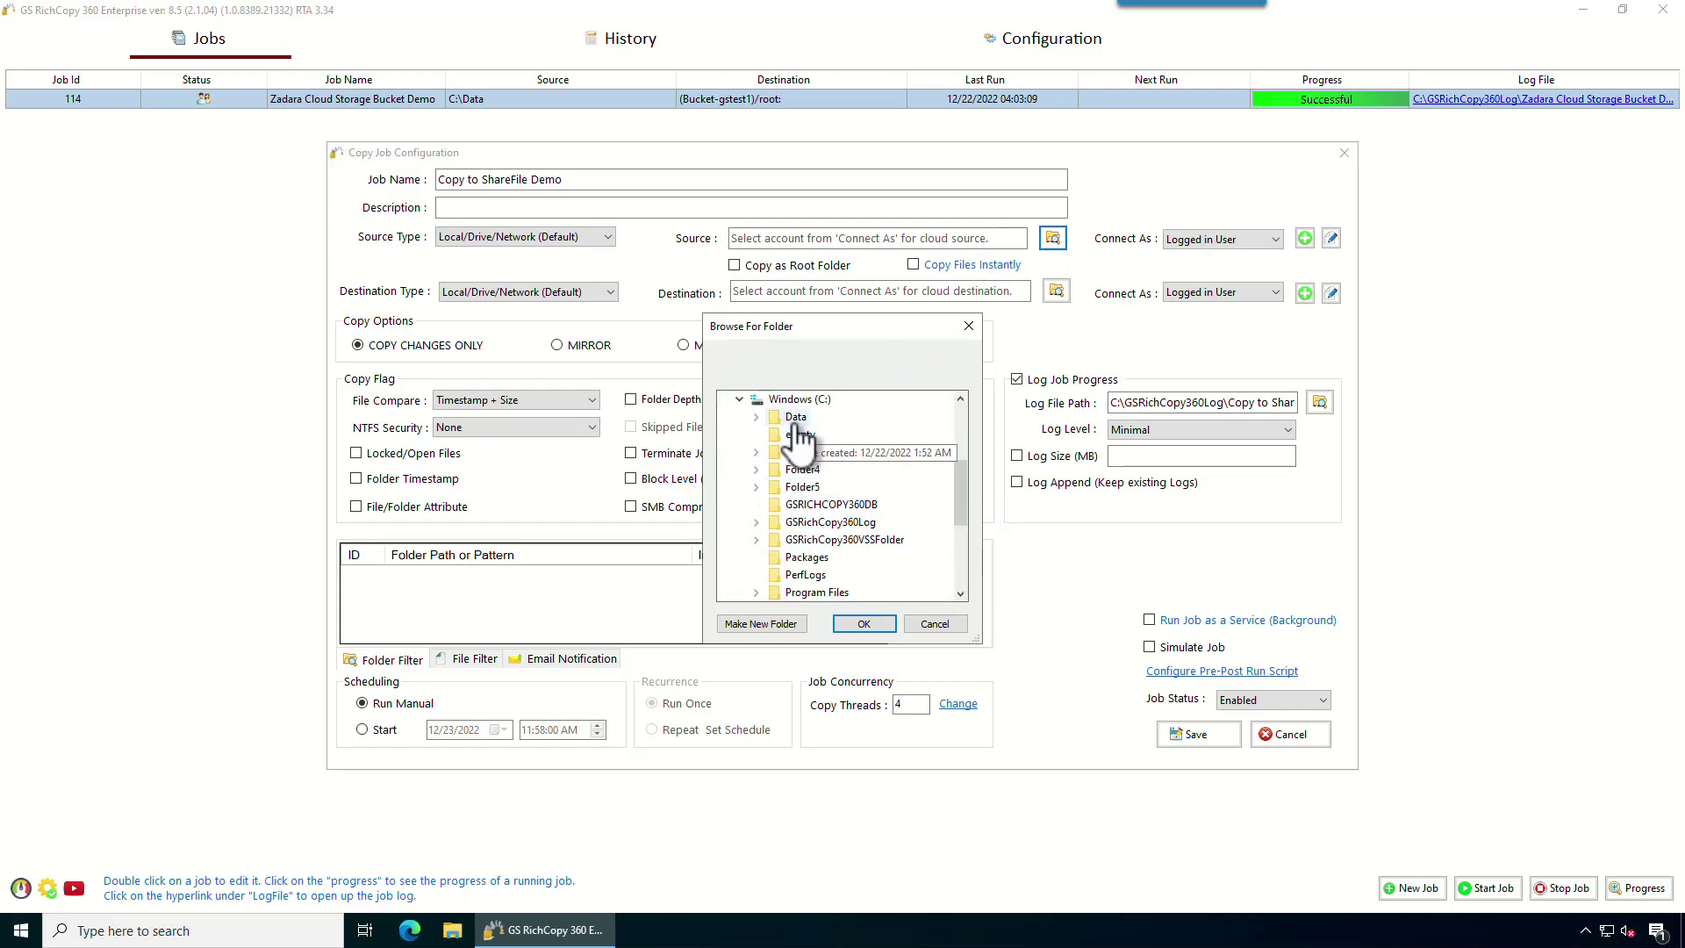
left_click(884, 625)
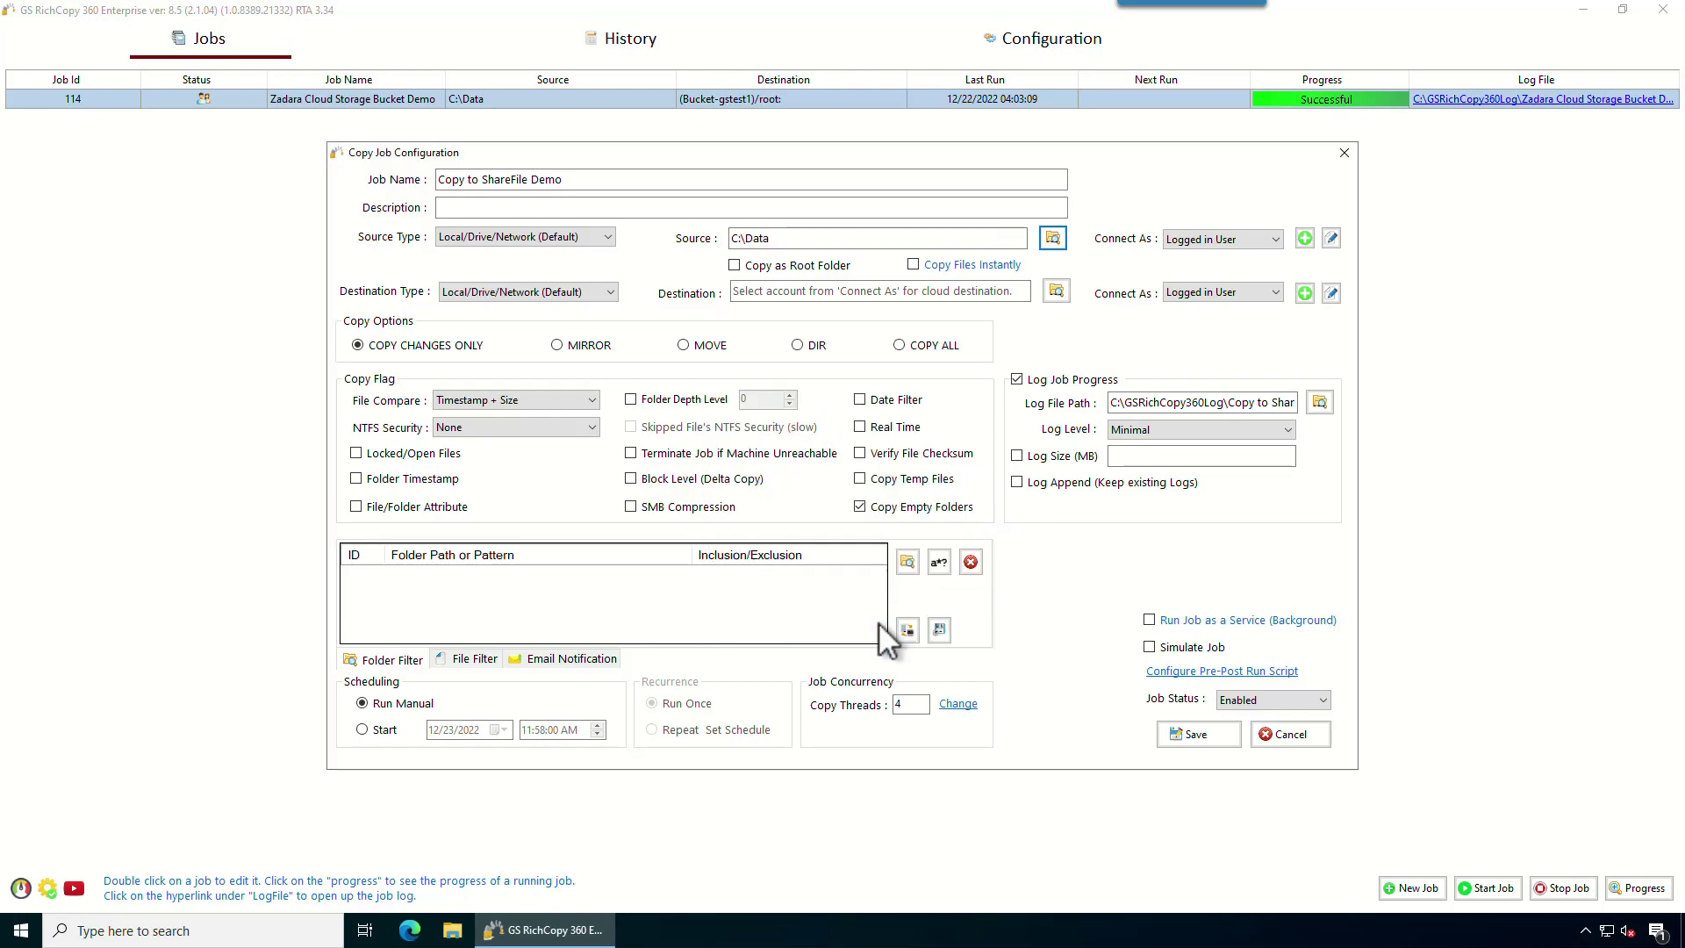
Enable Copy as Root Folder and Copy Files Instantly for the source.
left_click(734, 266)
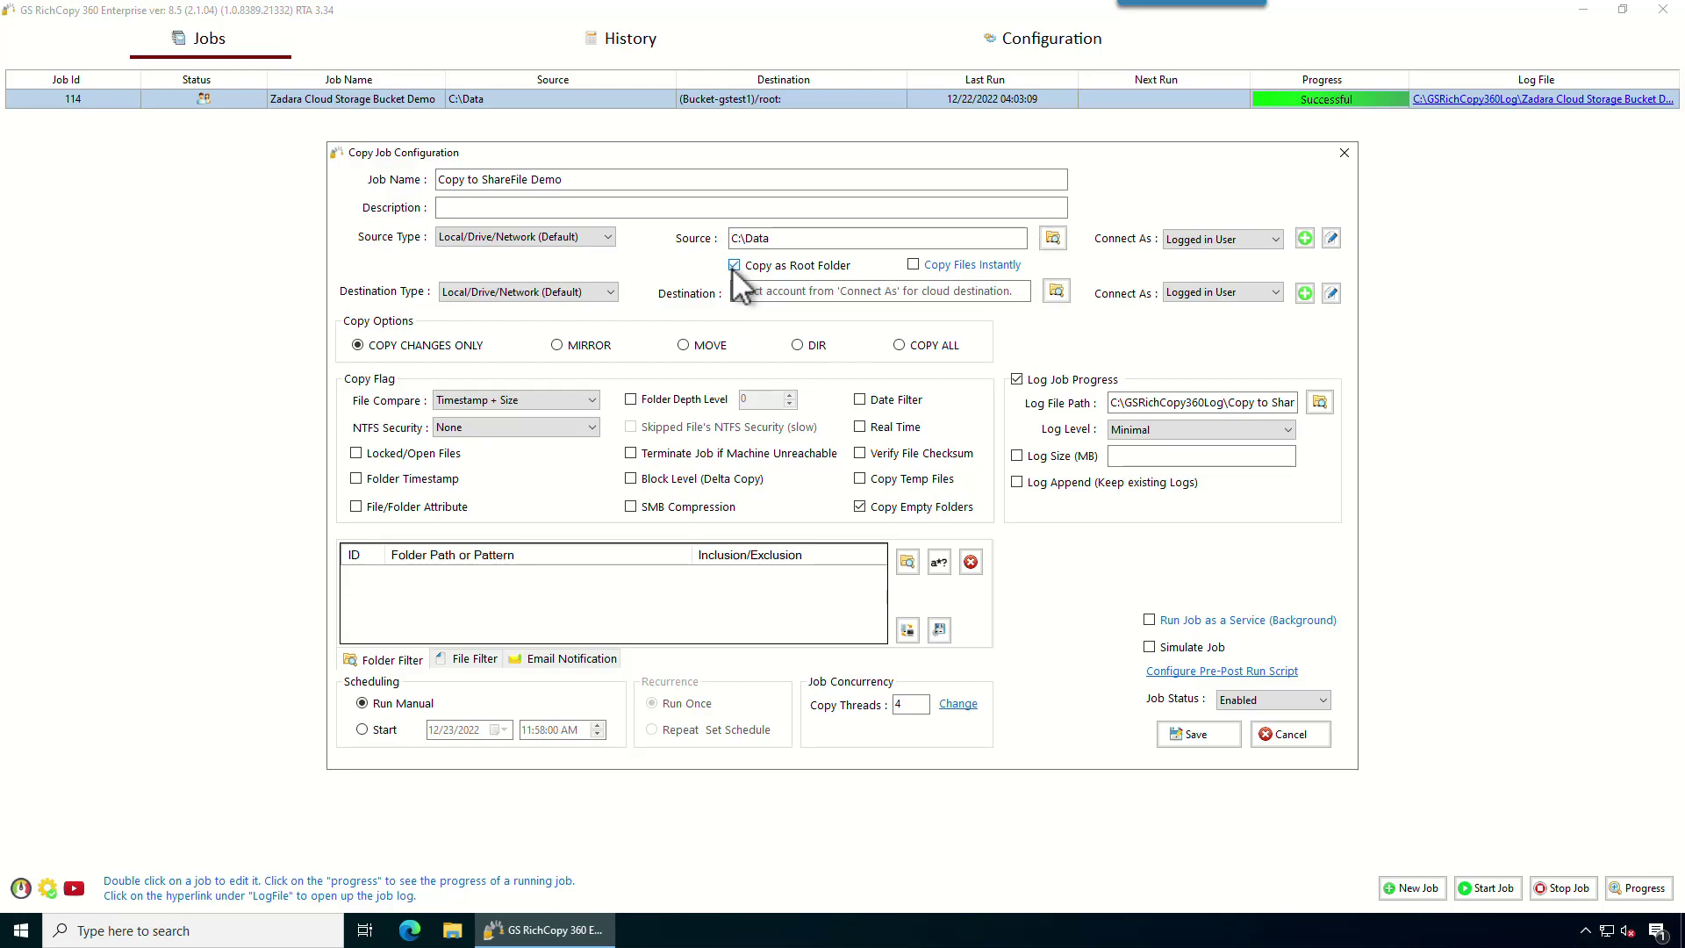
left_click_drag(776, 238, 747, 237)
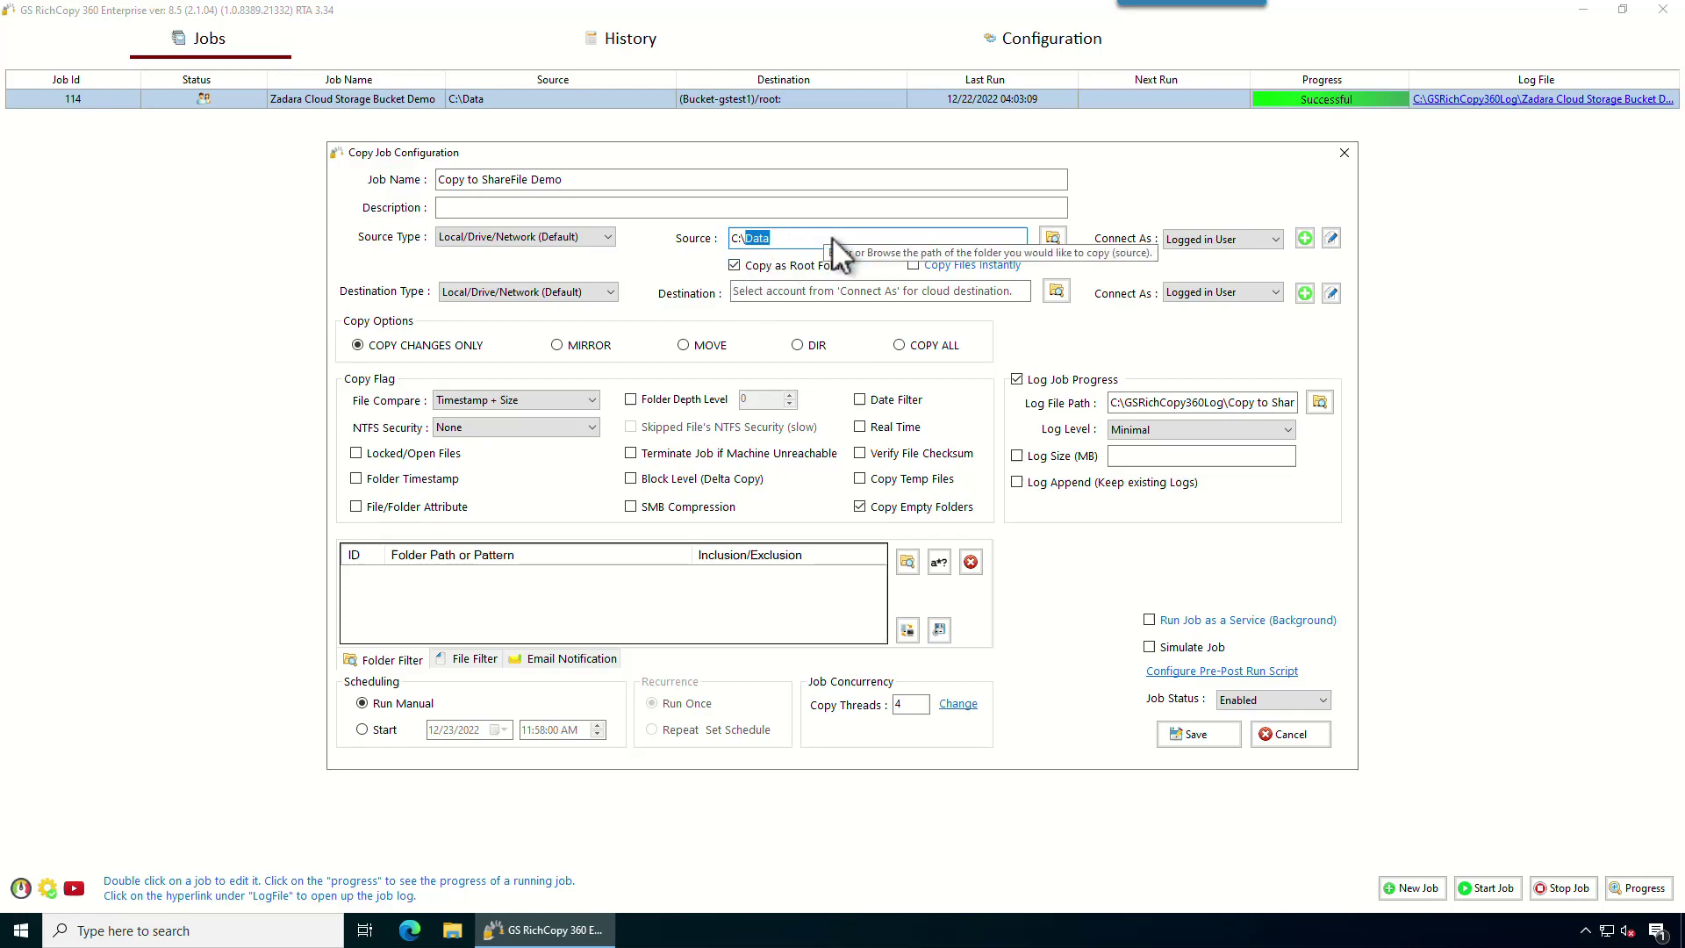
left_click(735, 265)
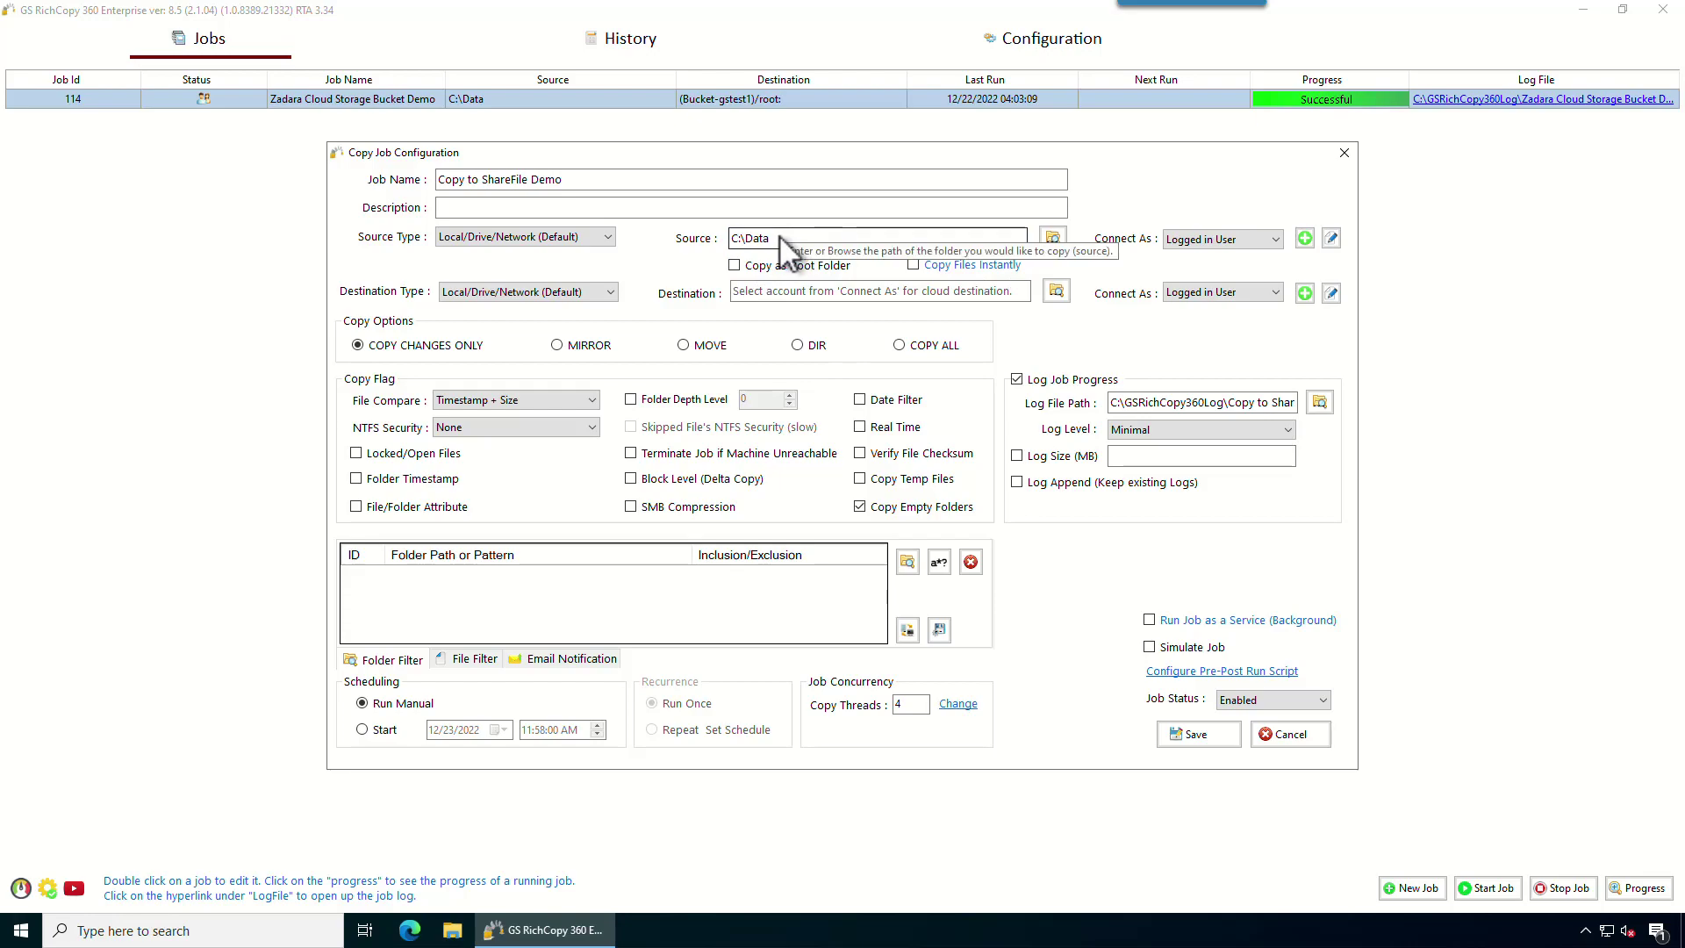
left_click(735, 265)
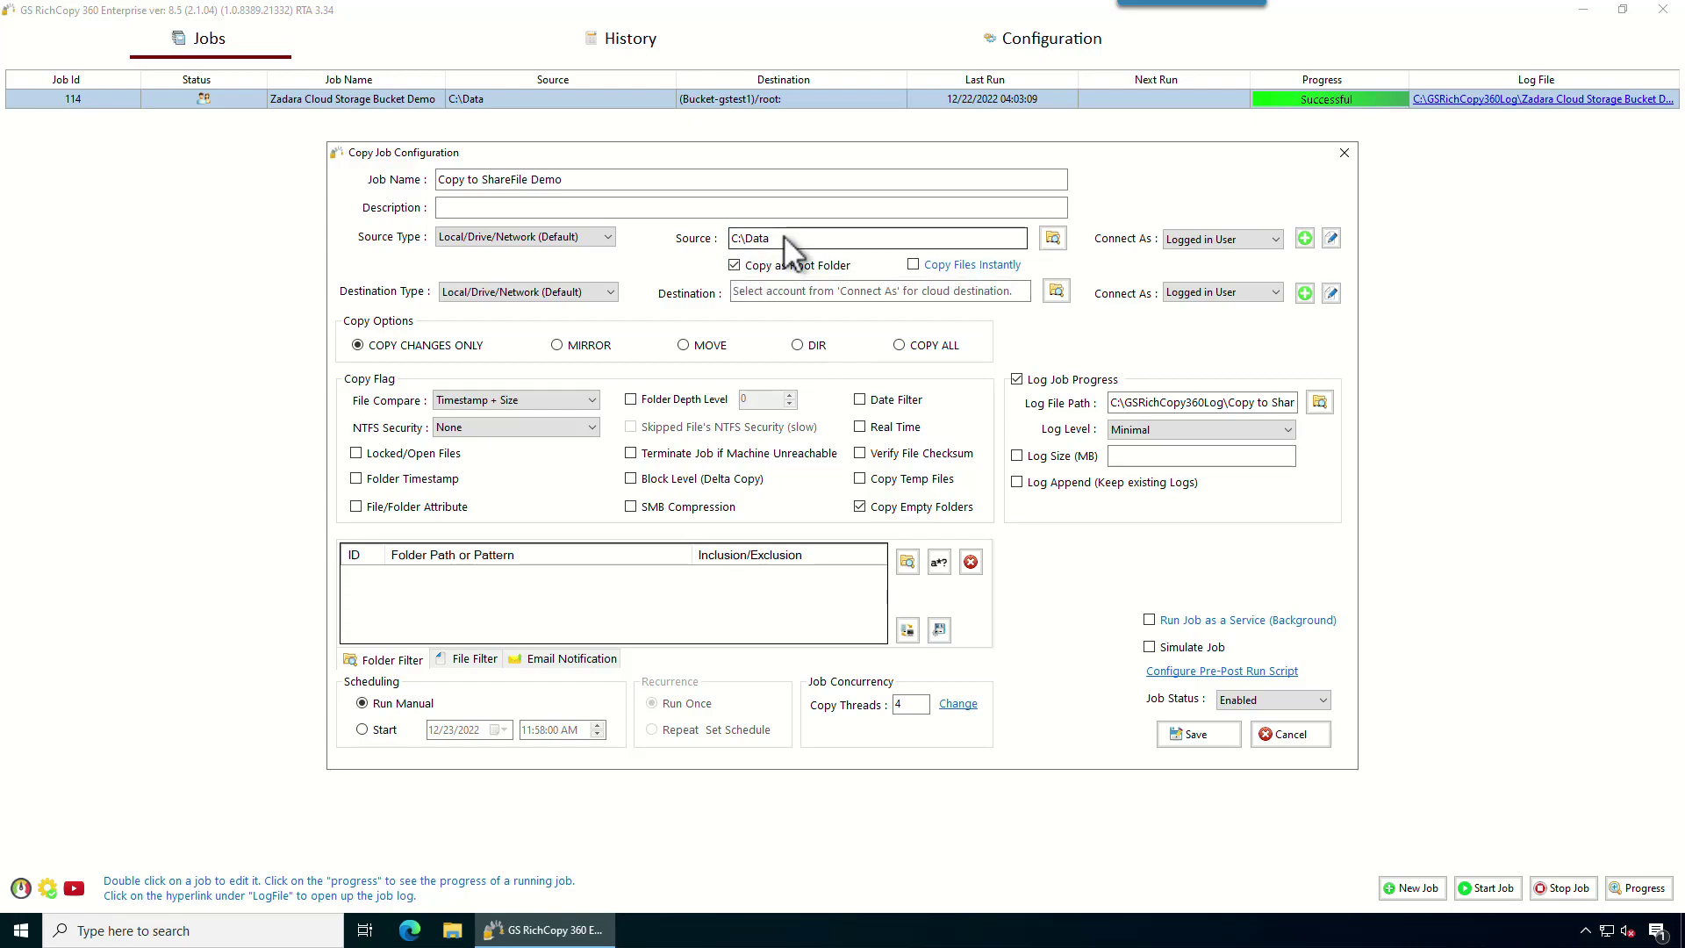
left_click(913, 265)
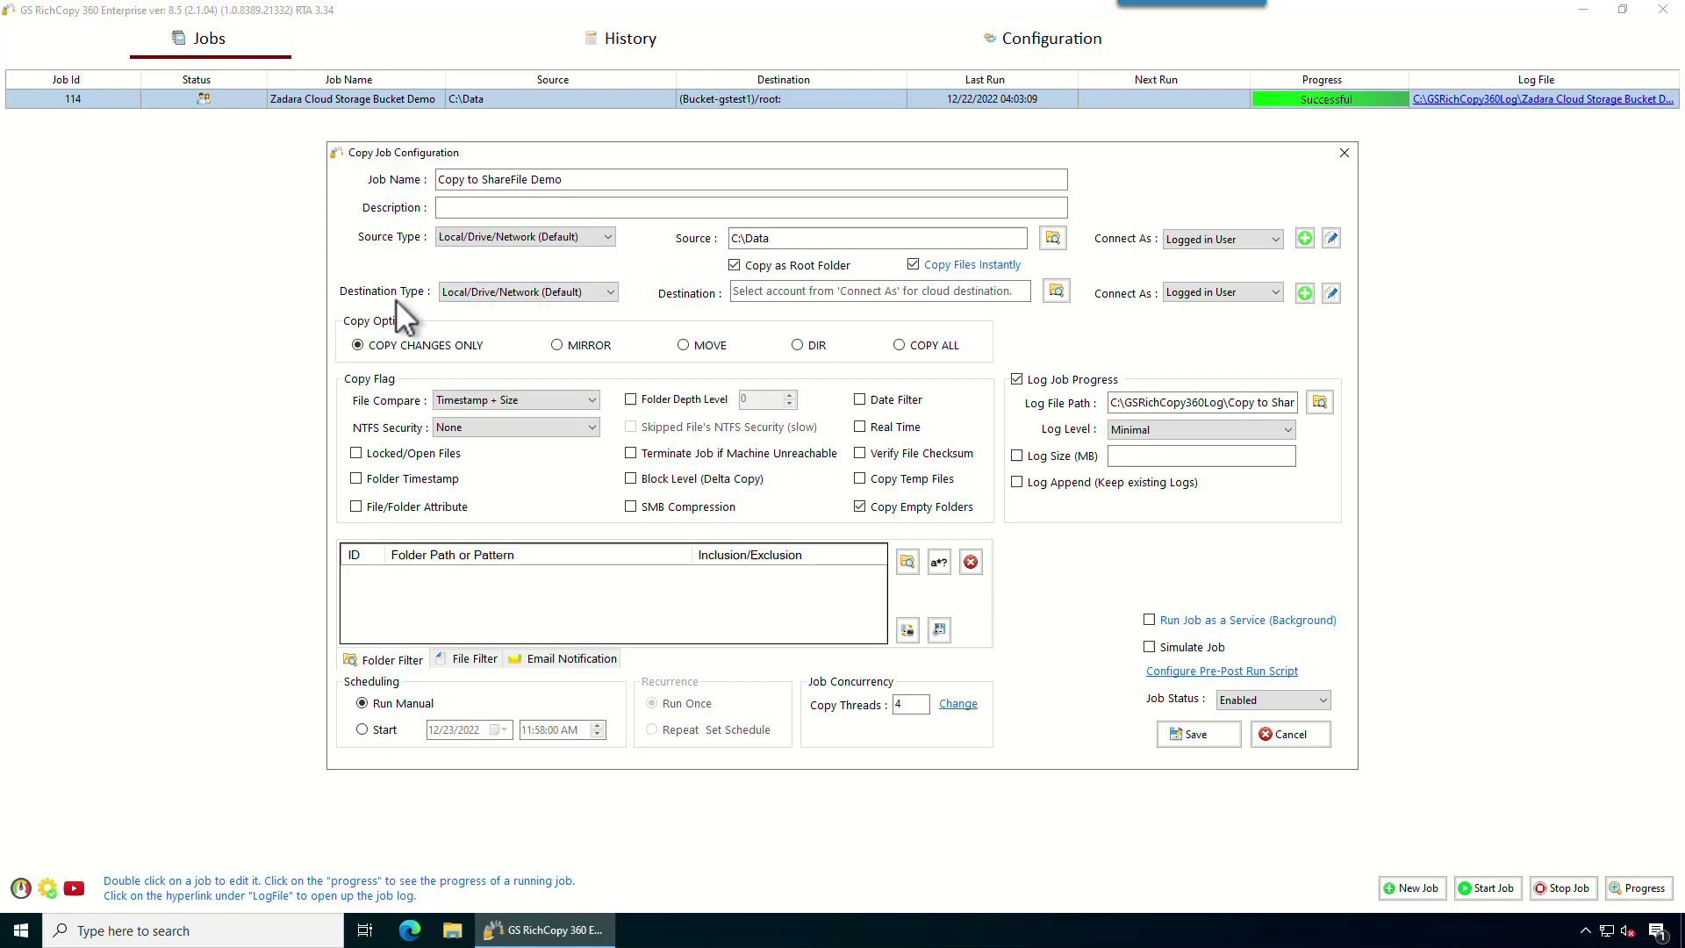
left_click(514, 292)
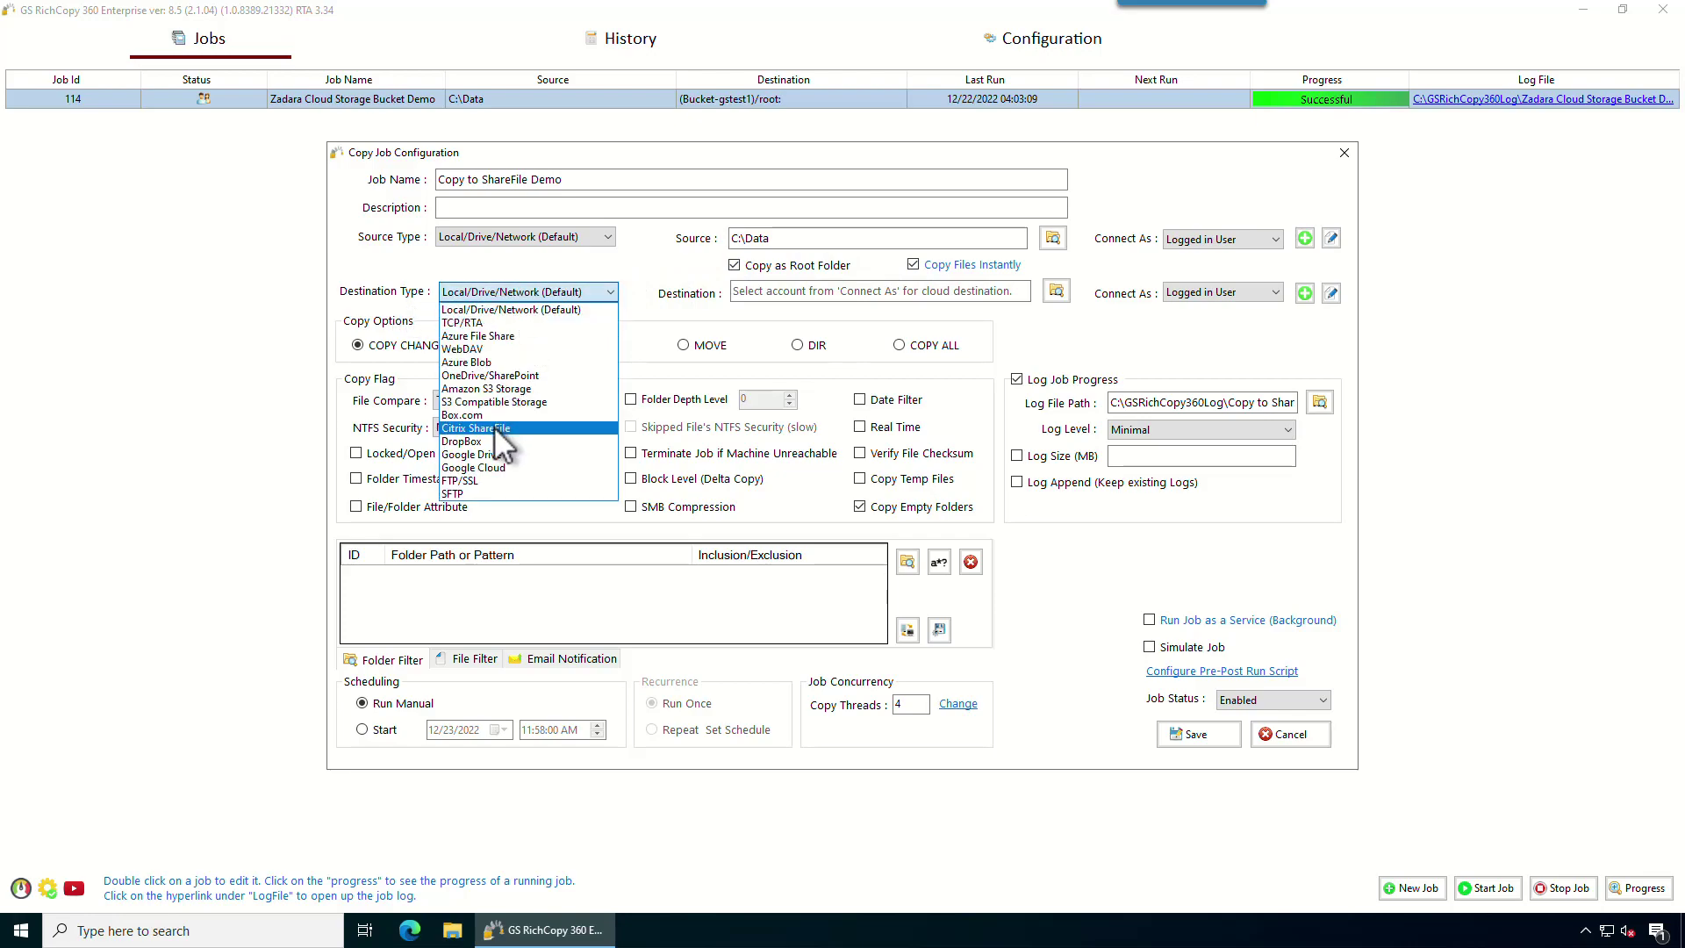
Set the destination type to Citrix ShareFile and start adding a new ShareFile account.
left_click(495, 427)
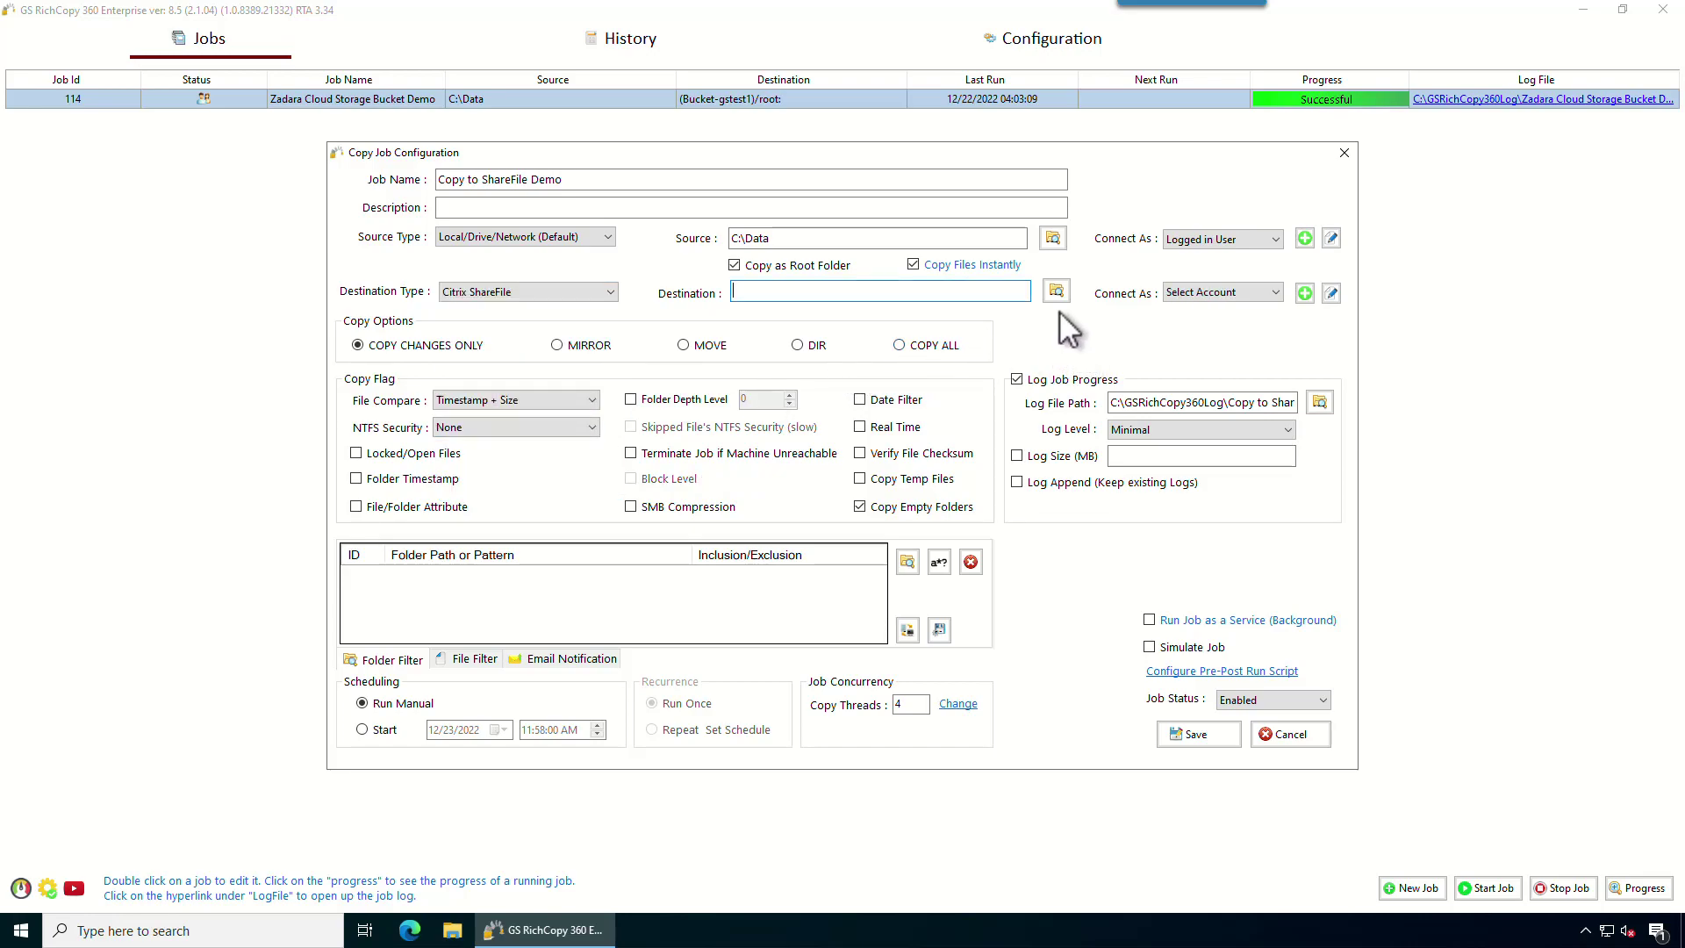
left_click(1199, 291)
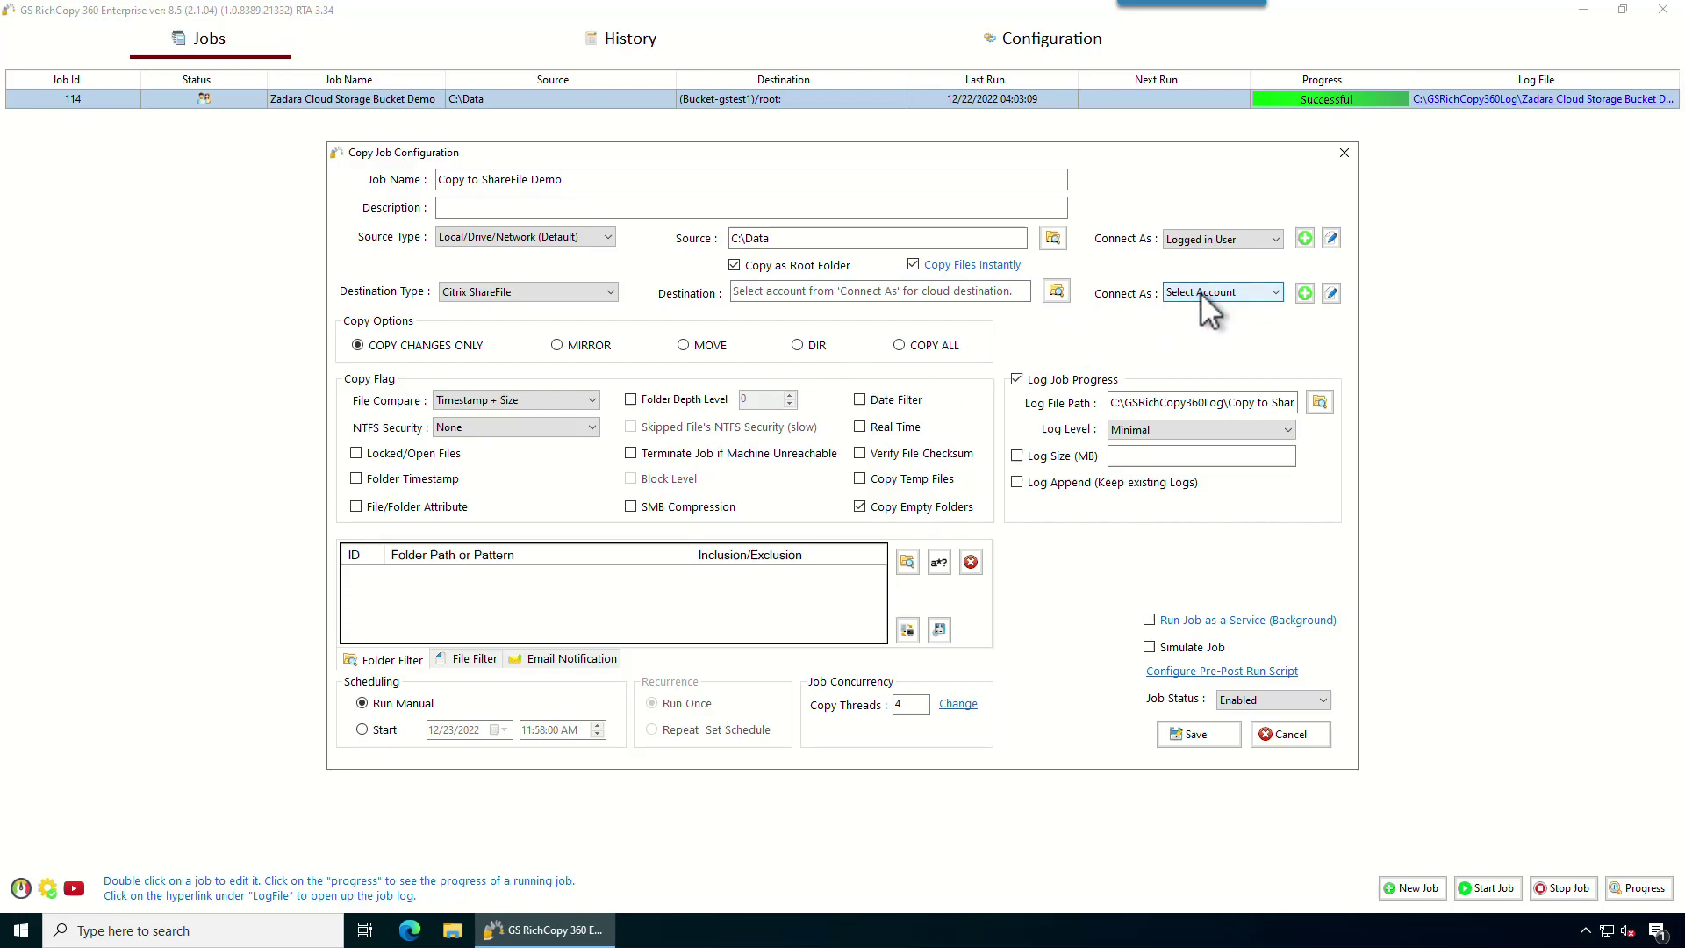
left_click(1305, 293)
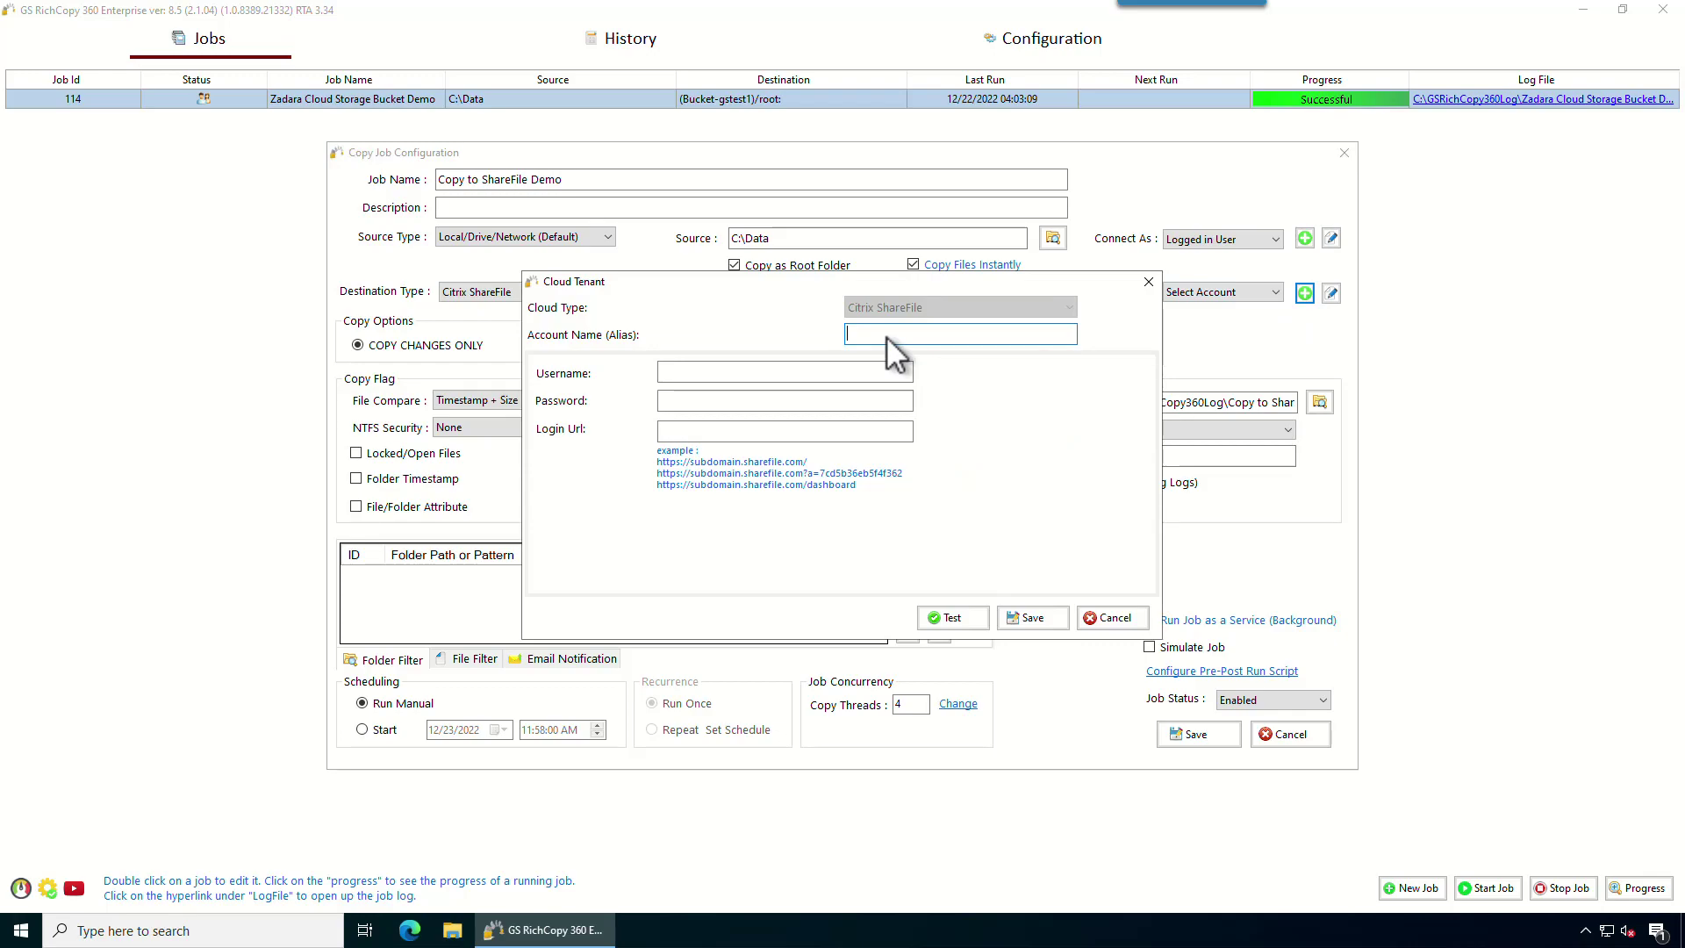
Enter alias ShareFile, the account's e-mail username, and paste the app password.
type("ShareFile")
left_click(794, 373)
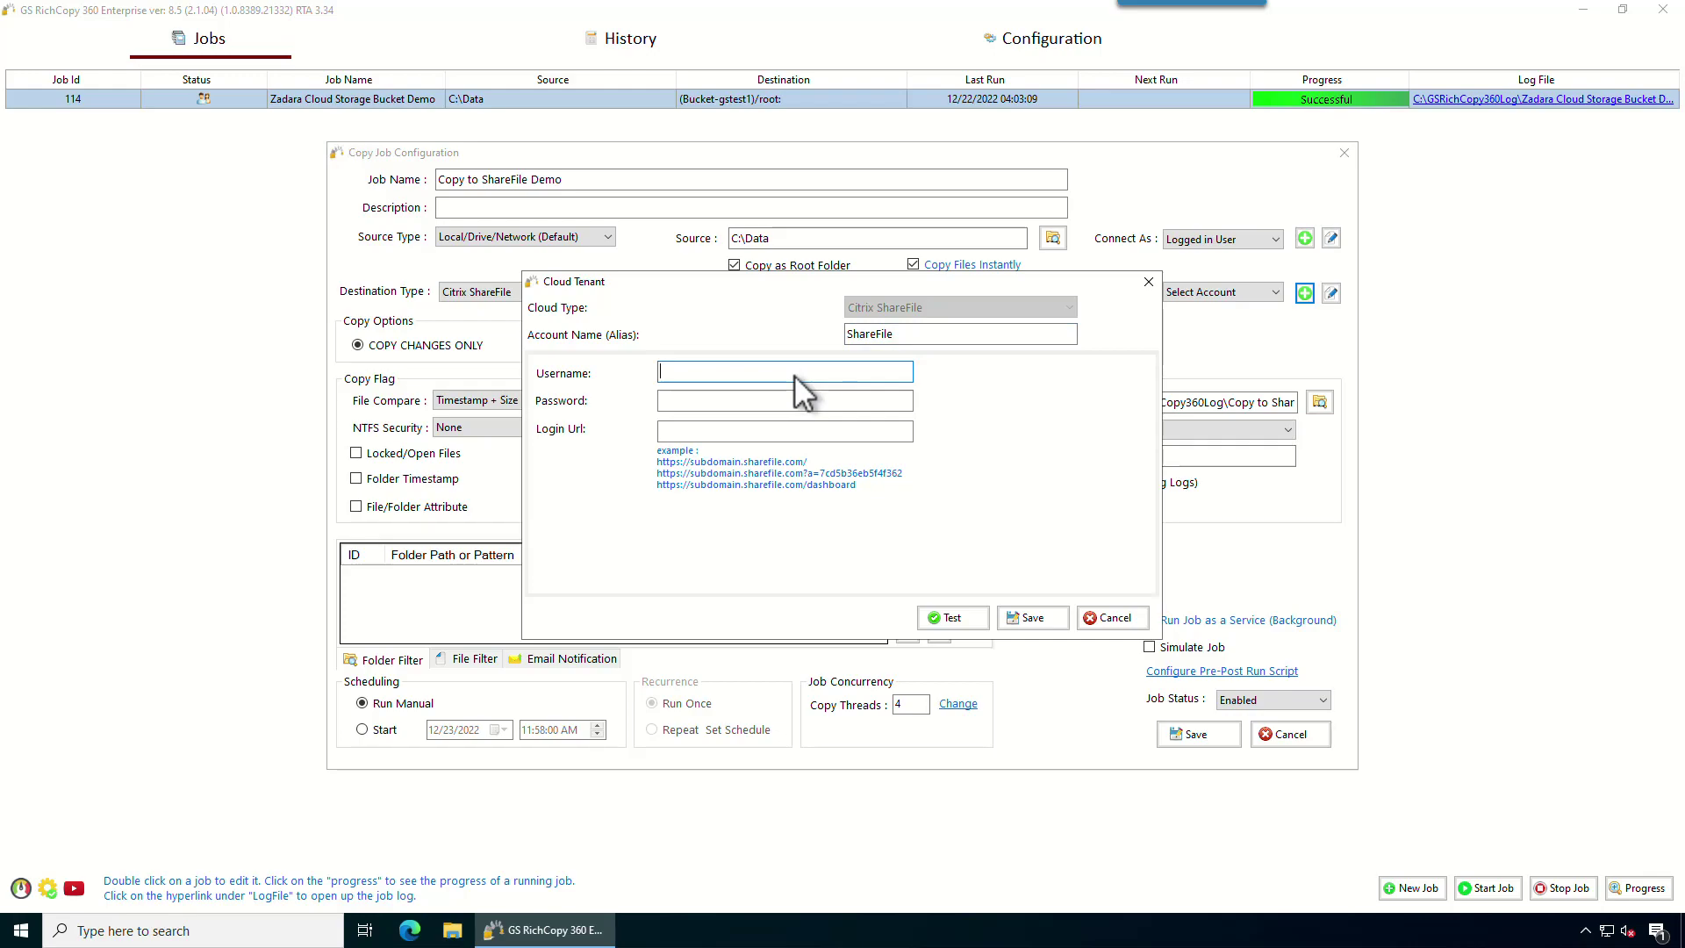
key("Tab")
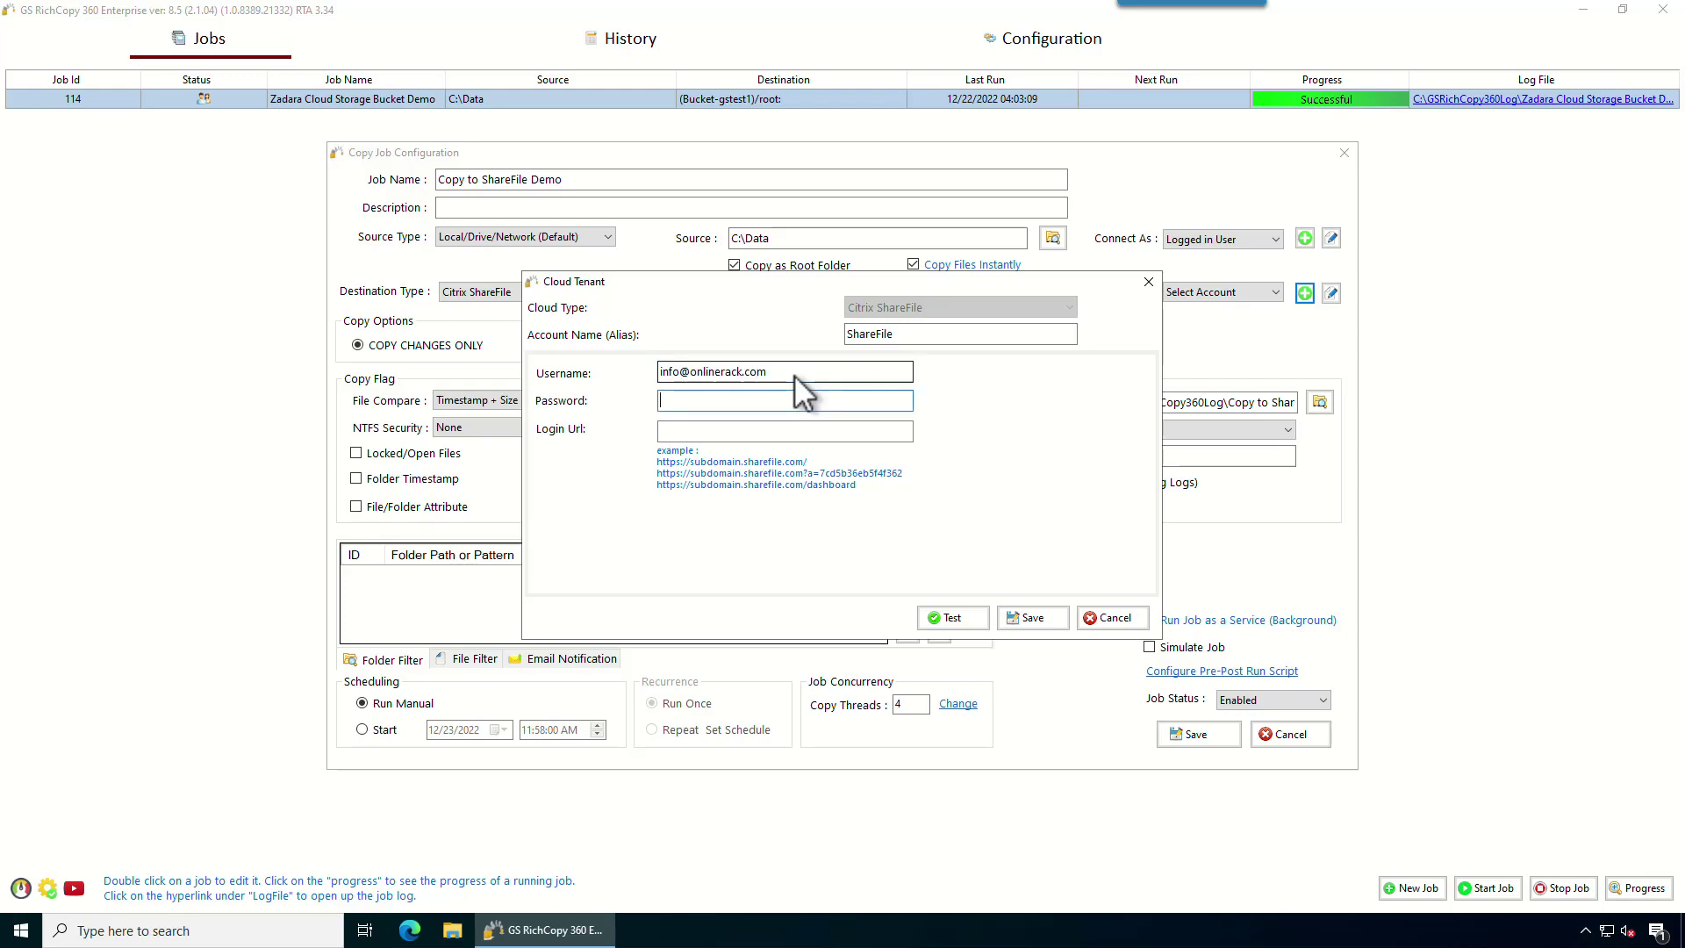
key("ctrl+v")
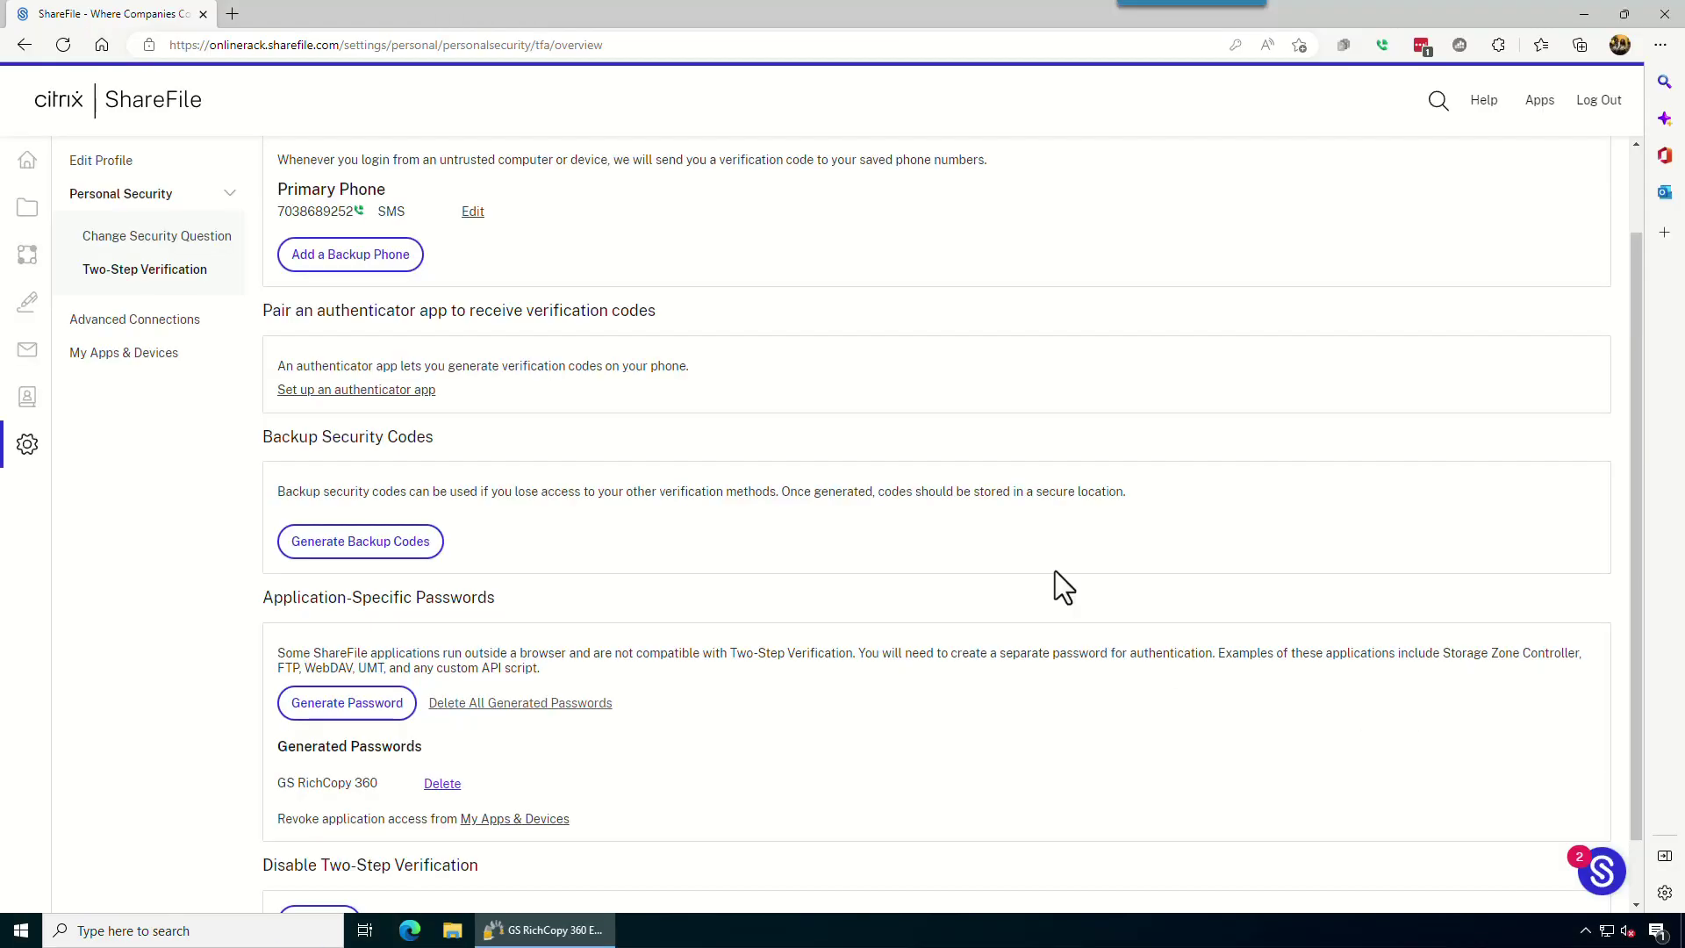
Copy the ShareFile site web address from Edge's address bar.
left_click_drag(339, 45, 166, 45)
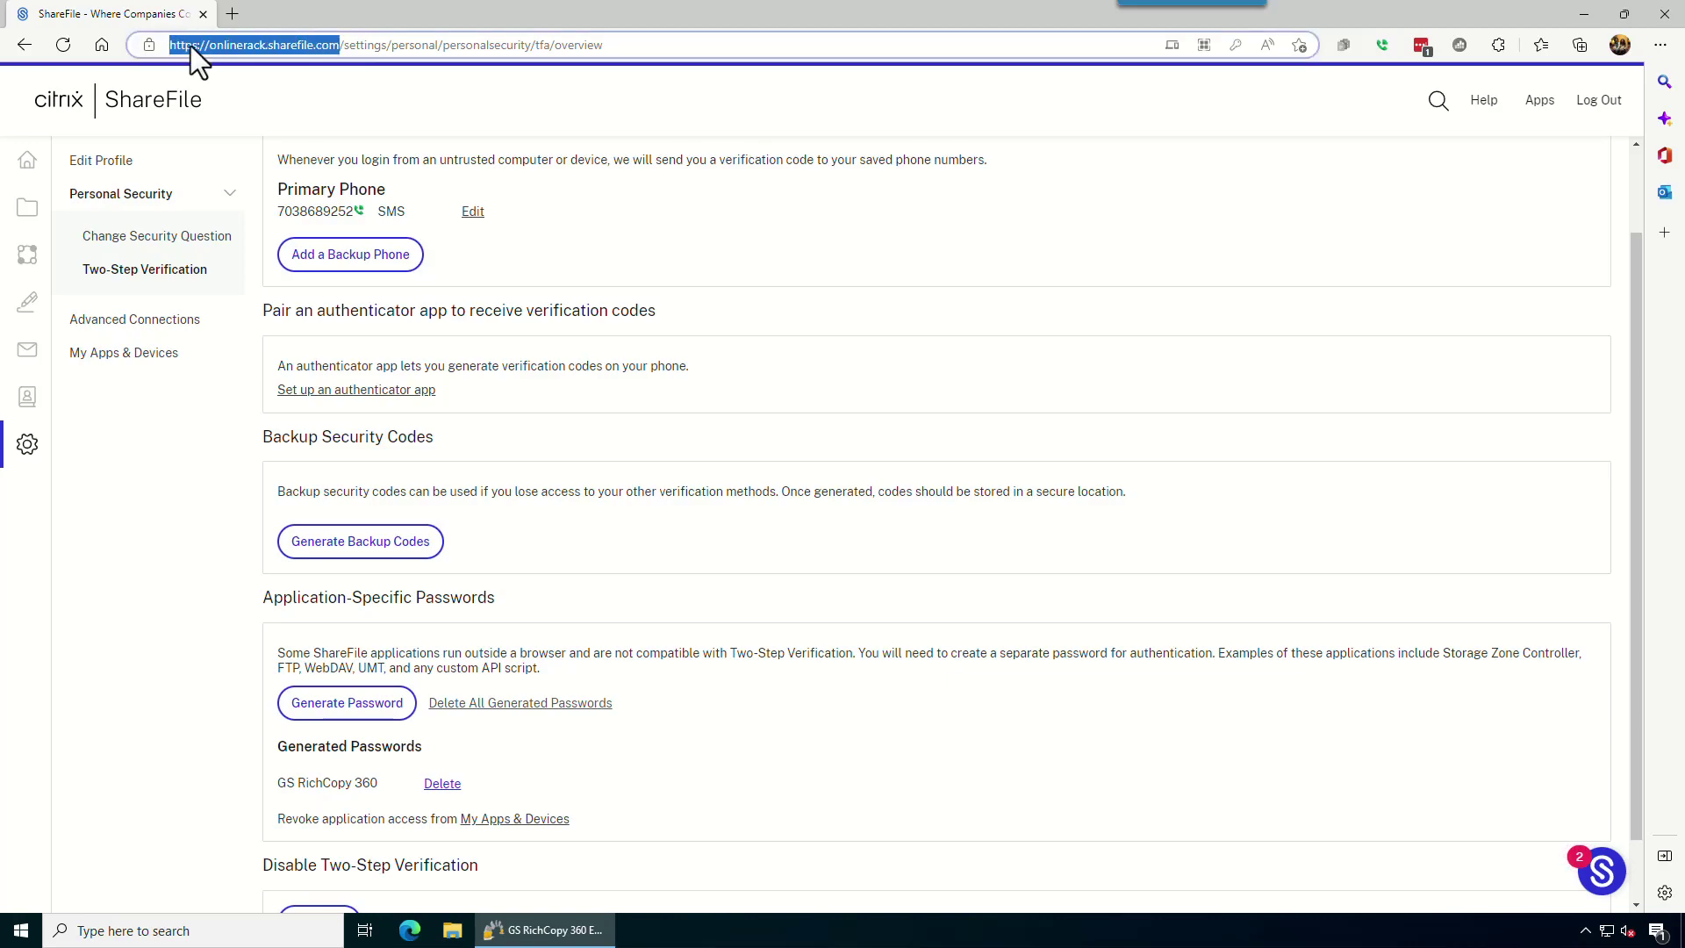
right_click(191, 46)
left_click(250, 214)
Paste the ShareFile address as login URL, test the connection successfully, and save the account.
left_click(1585, 15)
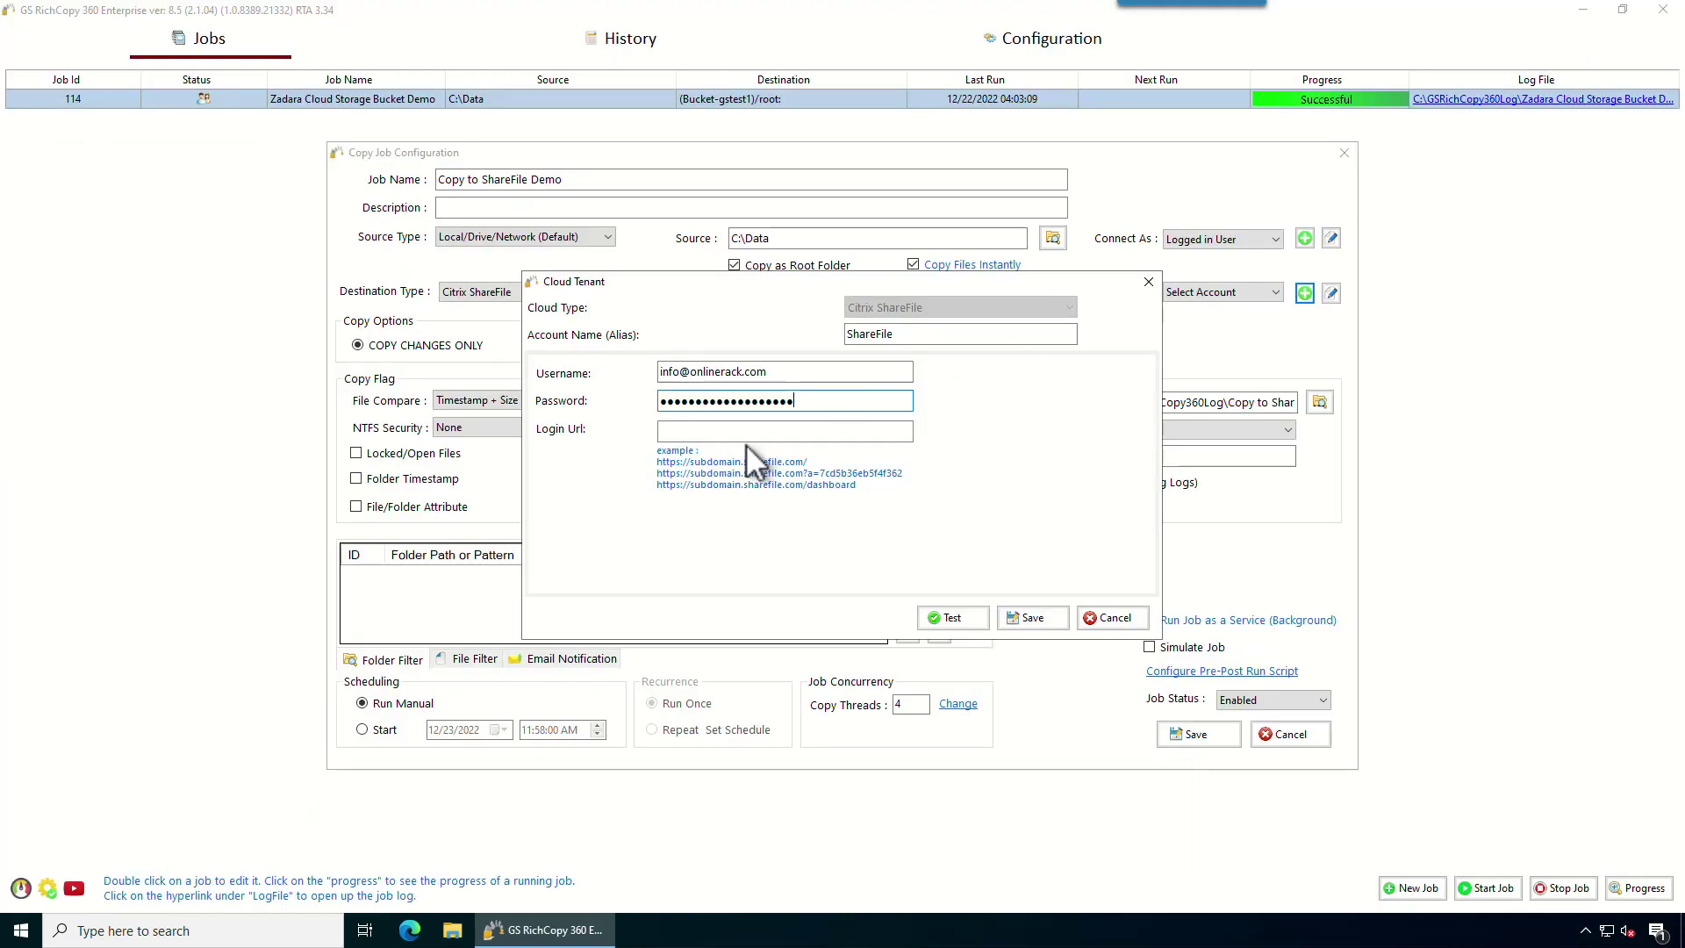
left_click(733, 424)
key("ctrl+v")
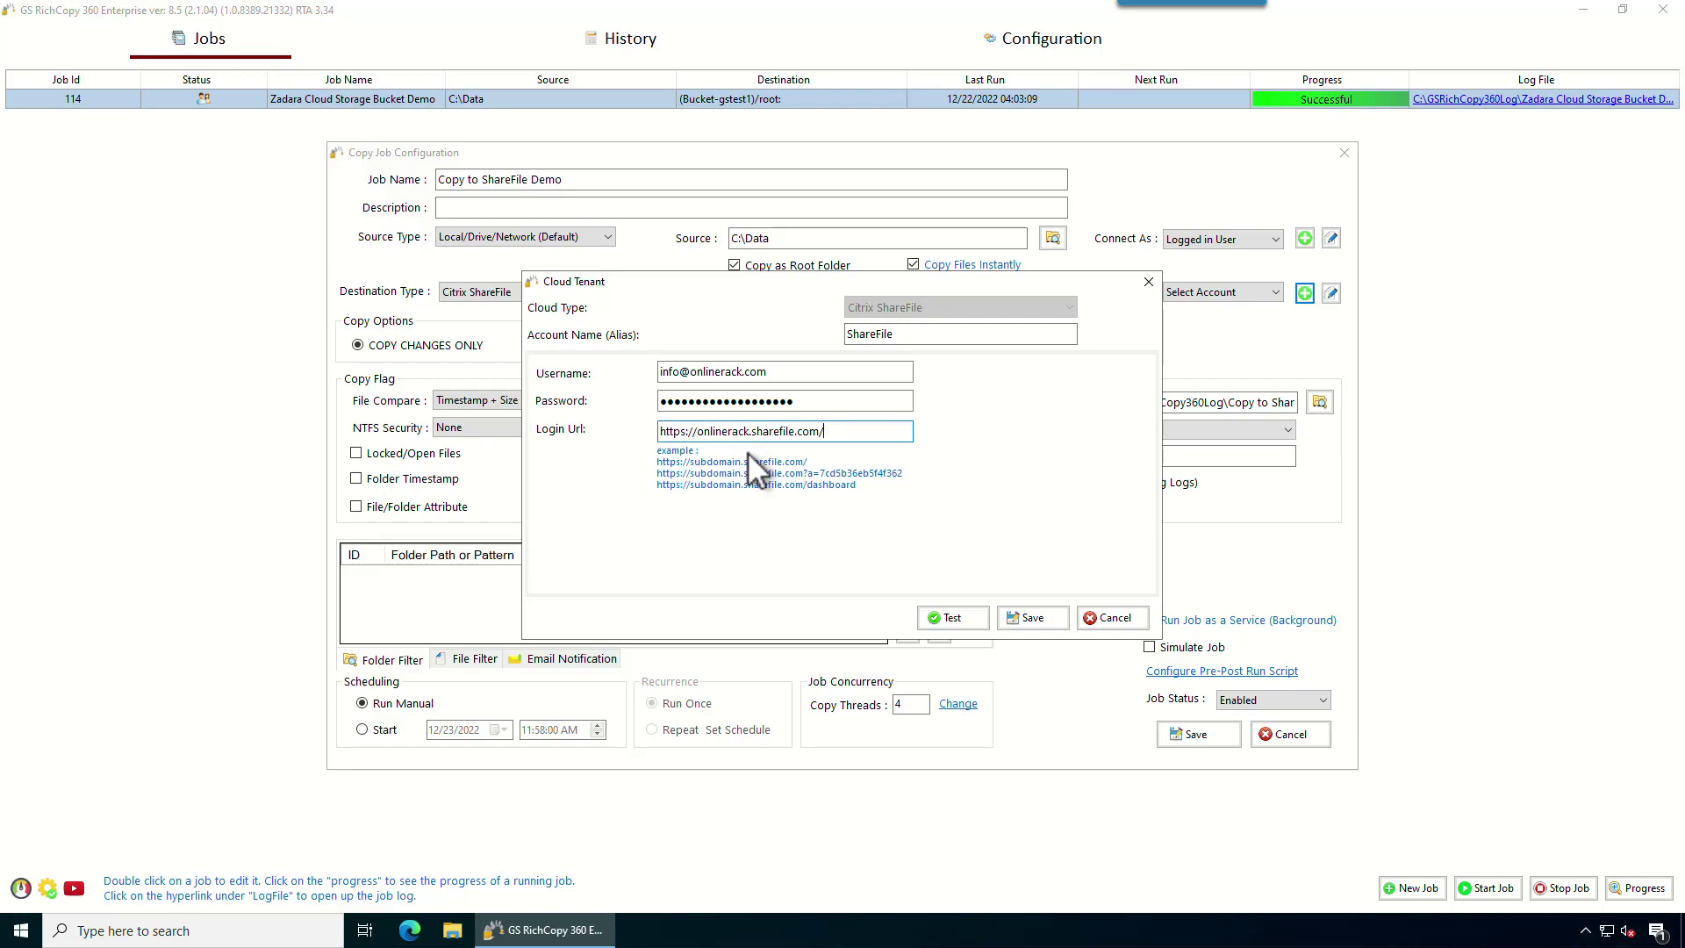
left_click(948, 617)
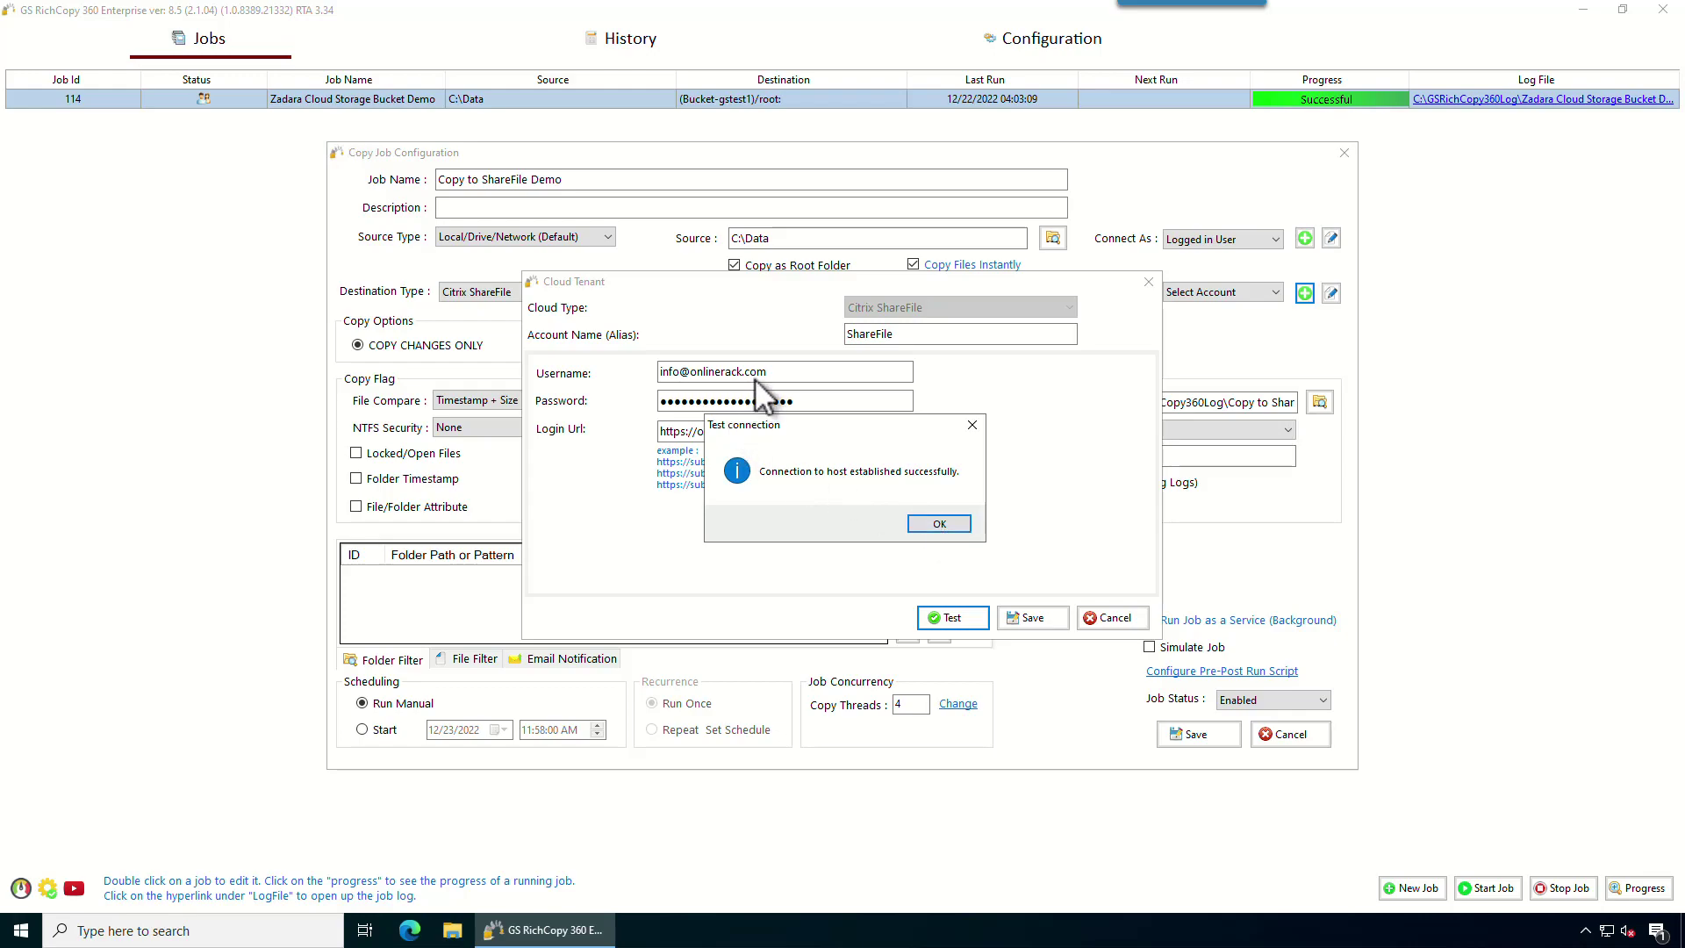
left_click(939, 524)
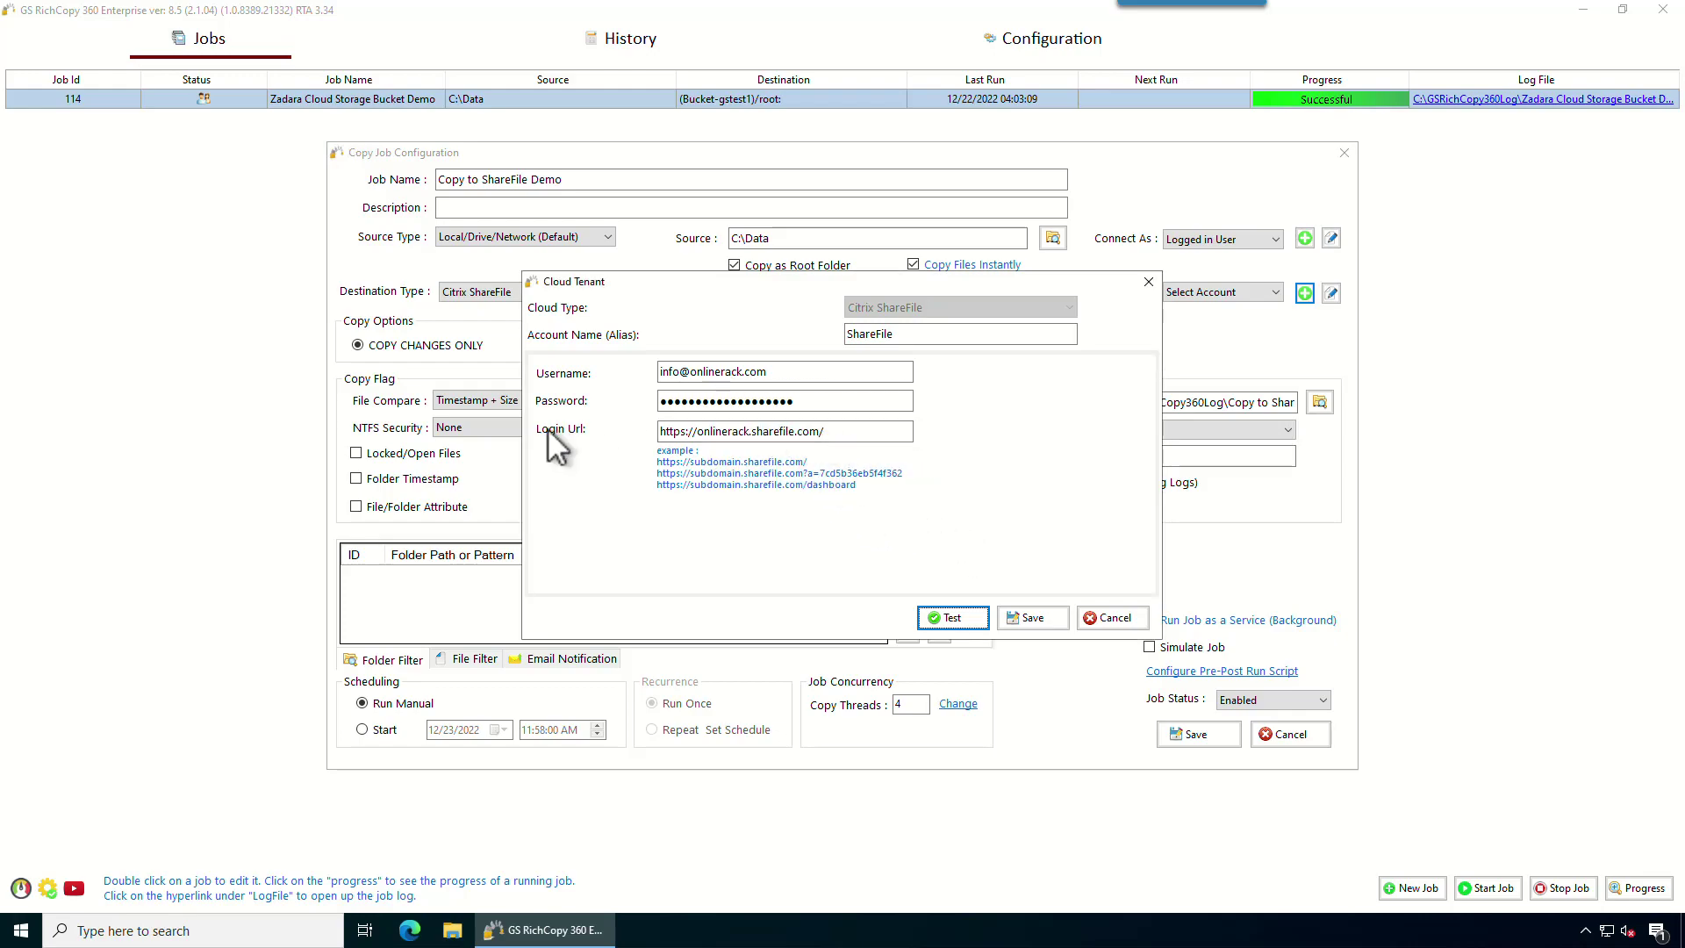
left_click(1031, 620)
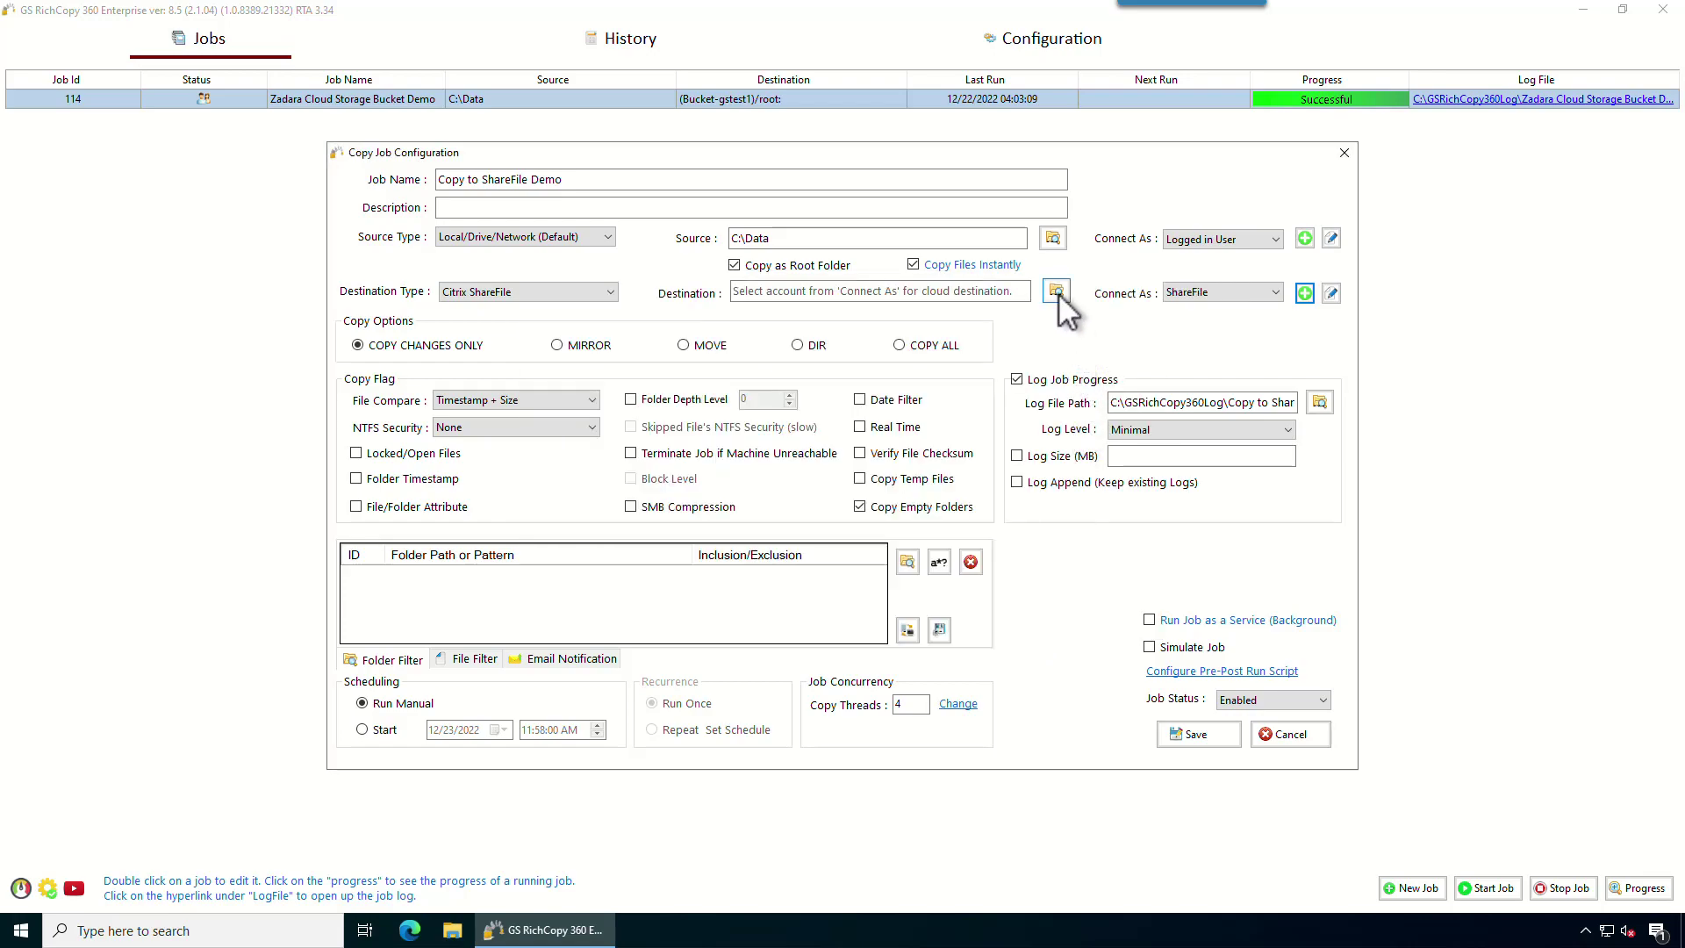
Set the job destination to the (ShareFolder-Shared1)/root: folder.
left_click(1057, 292)
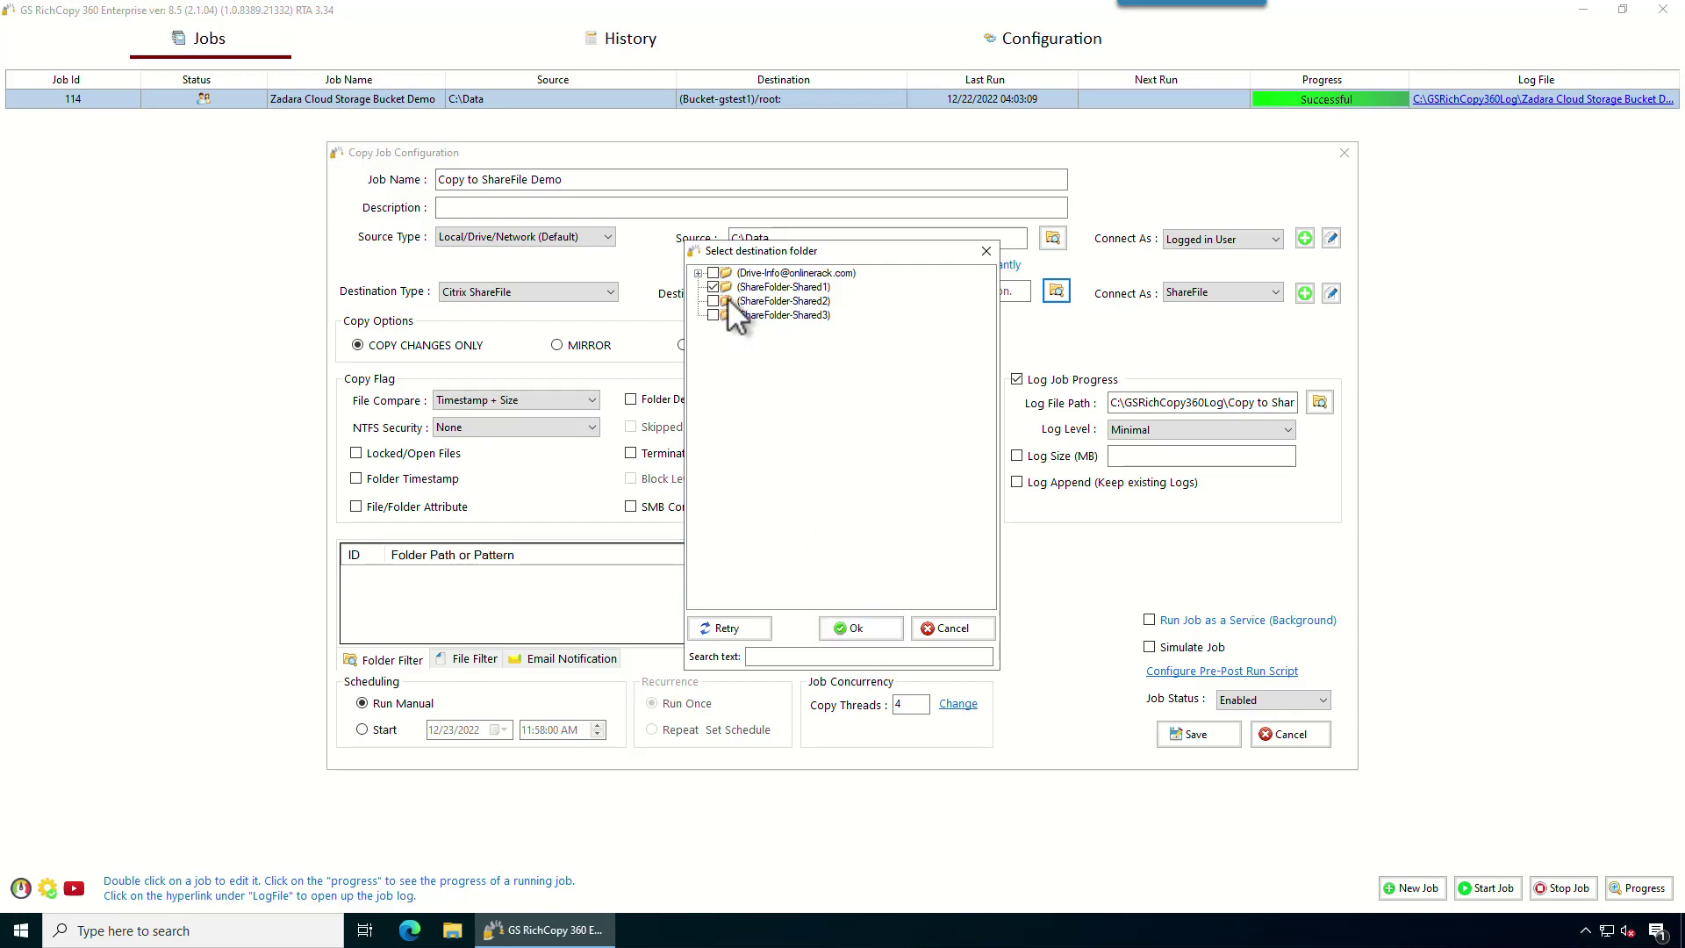
left_click(869, 627)
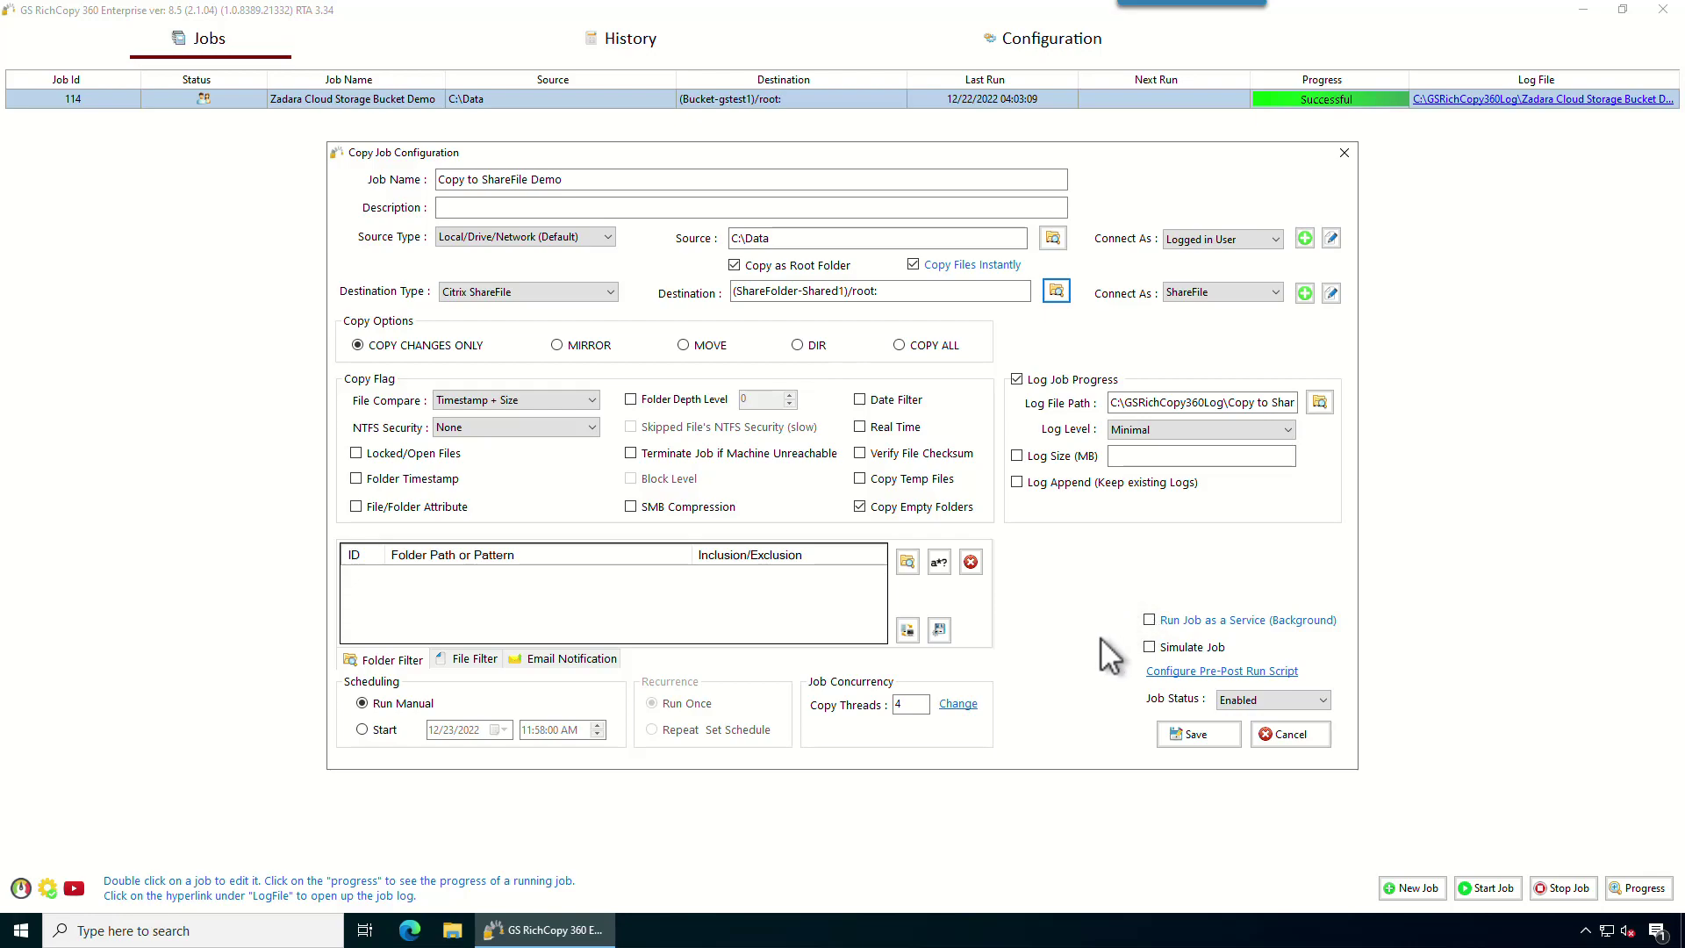
Save the job so it appears as Job 115 copying C:\Data to ShareFolder-Shared1.
mouse_move(1154, 626)
left_click(1187, 735)
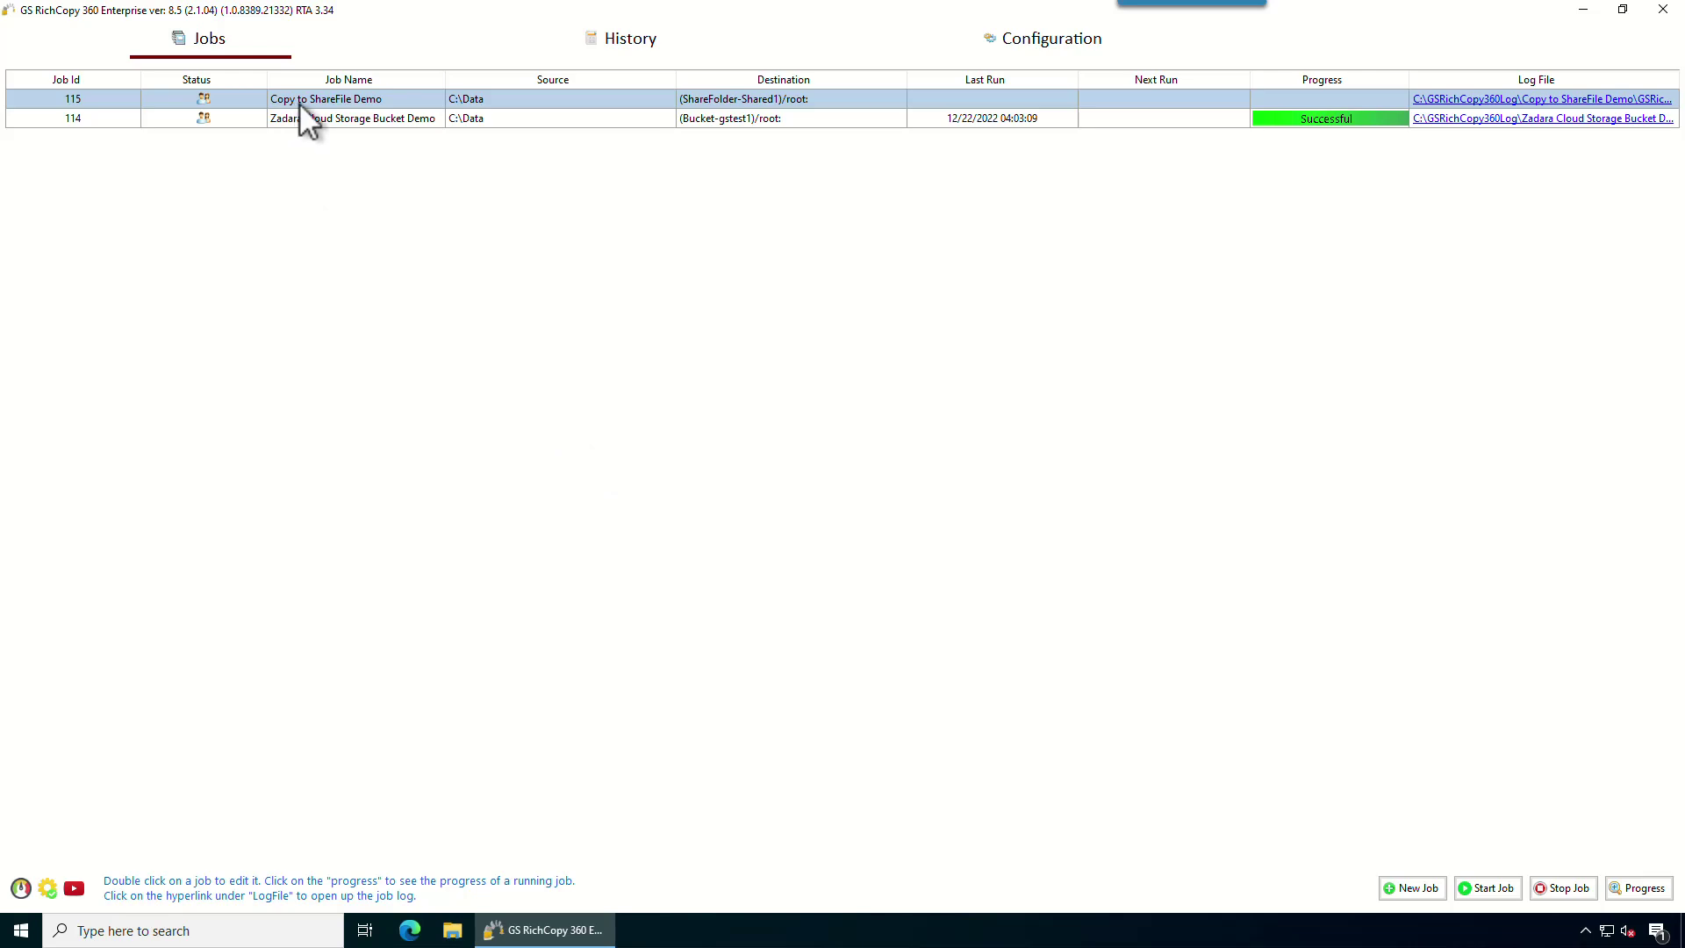
Start job 115 'Copy to ShareFile Demo' from its right-click menu so it shows Queued.
right_click(399, 103)
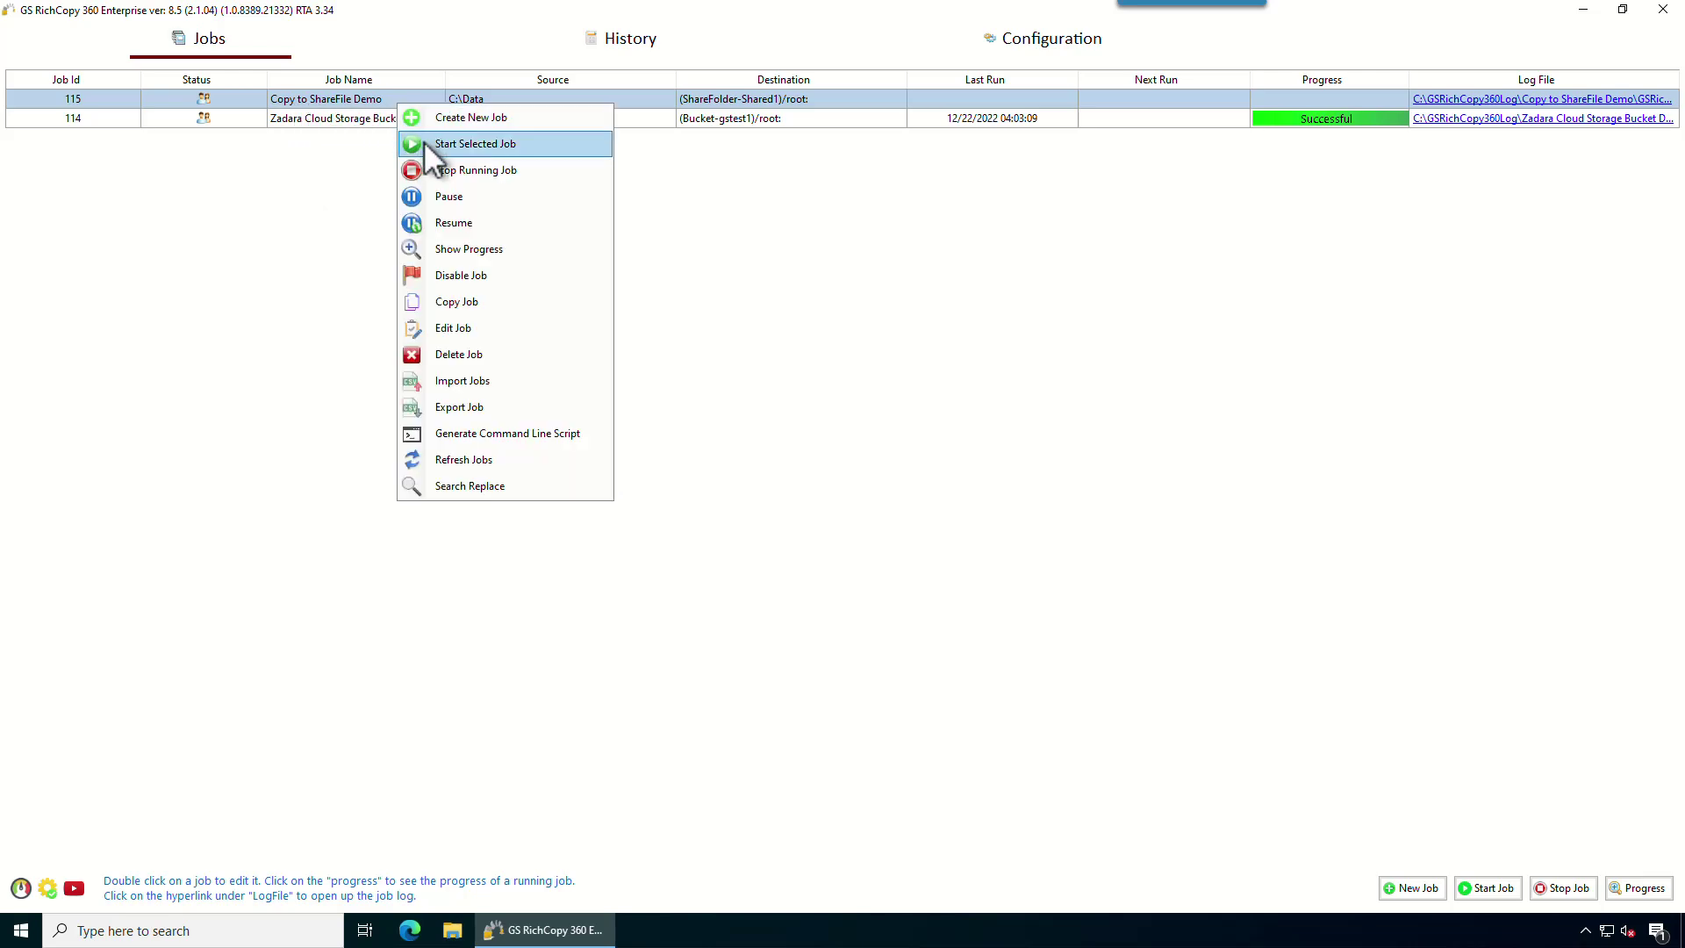
left_click(423, 141)
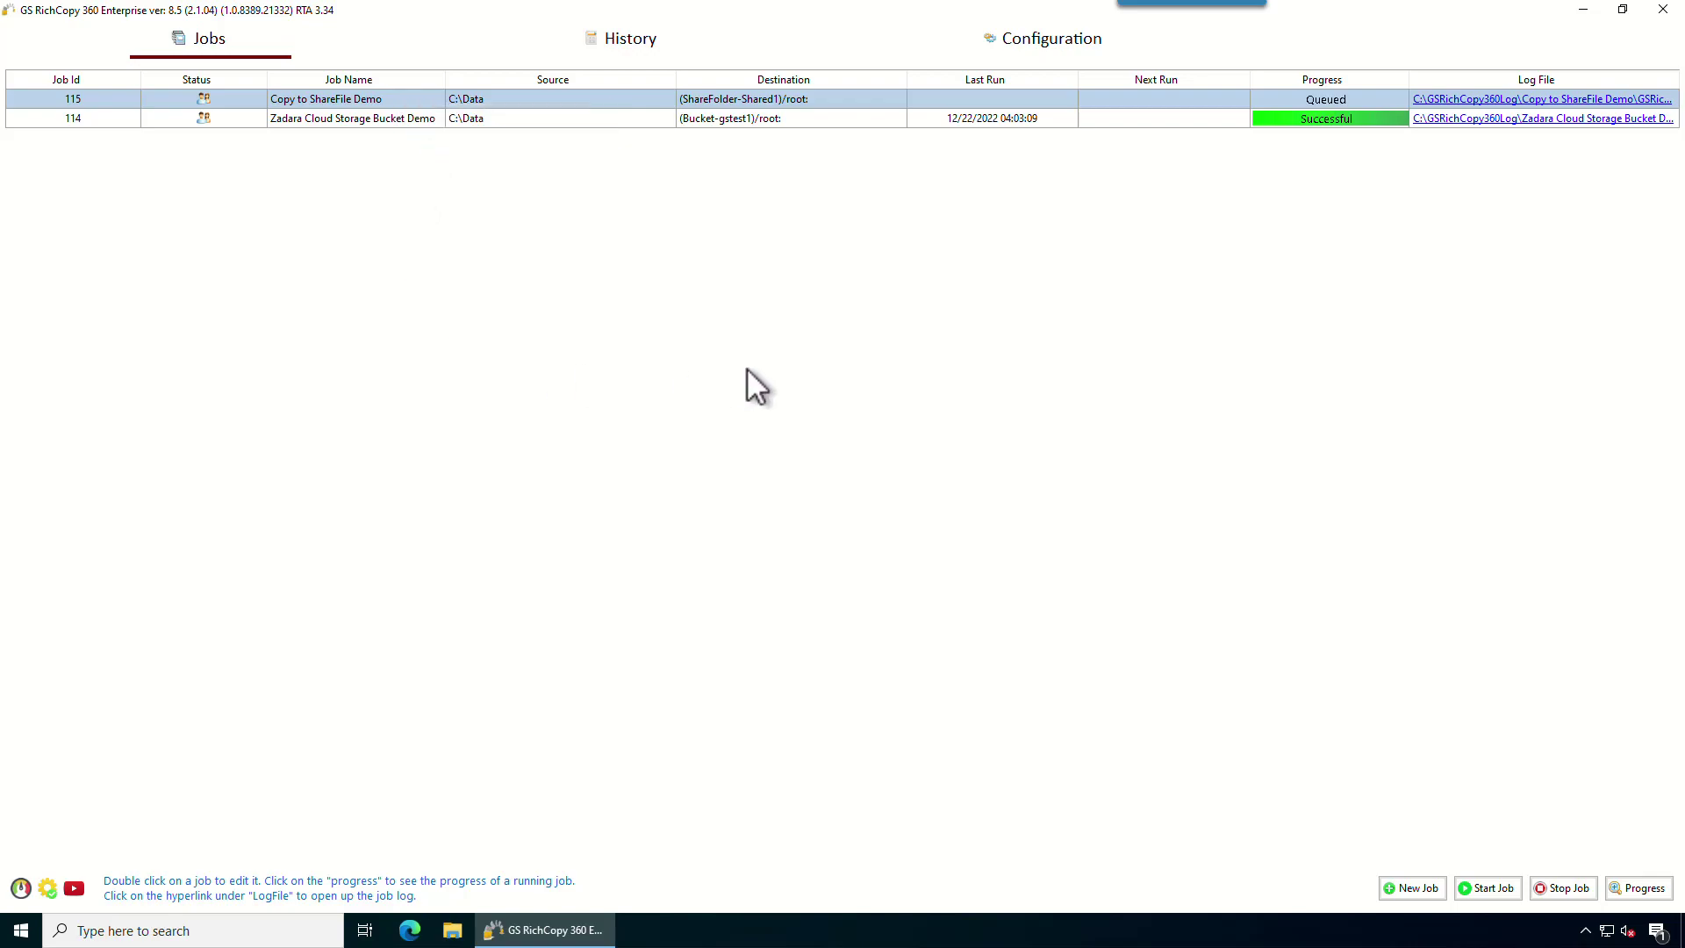
Watch job 115's run details until it copies 15 files (2 GB 624 MB), then close them.
left_click(1336, 98)
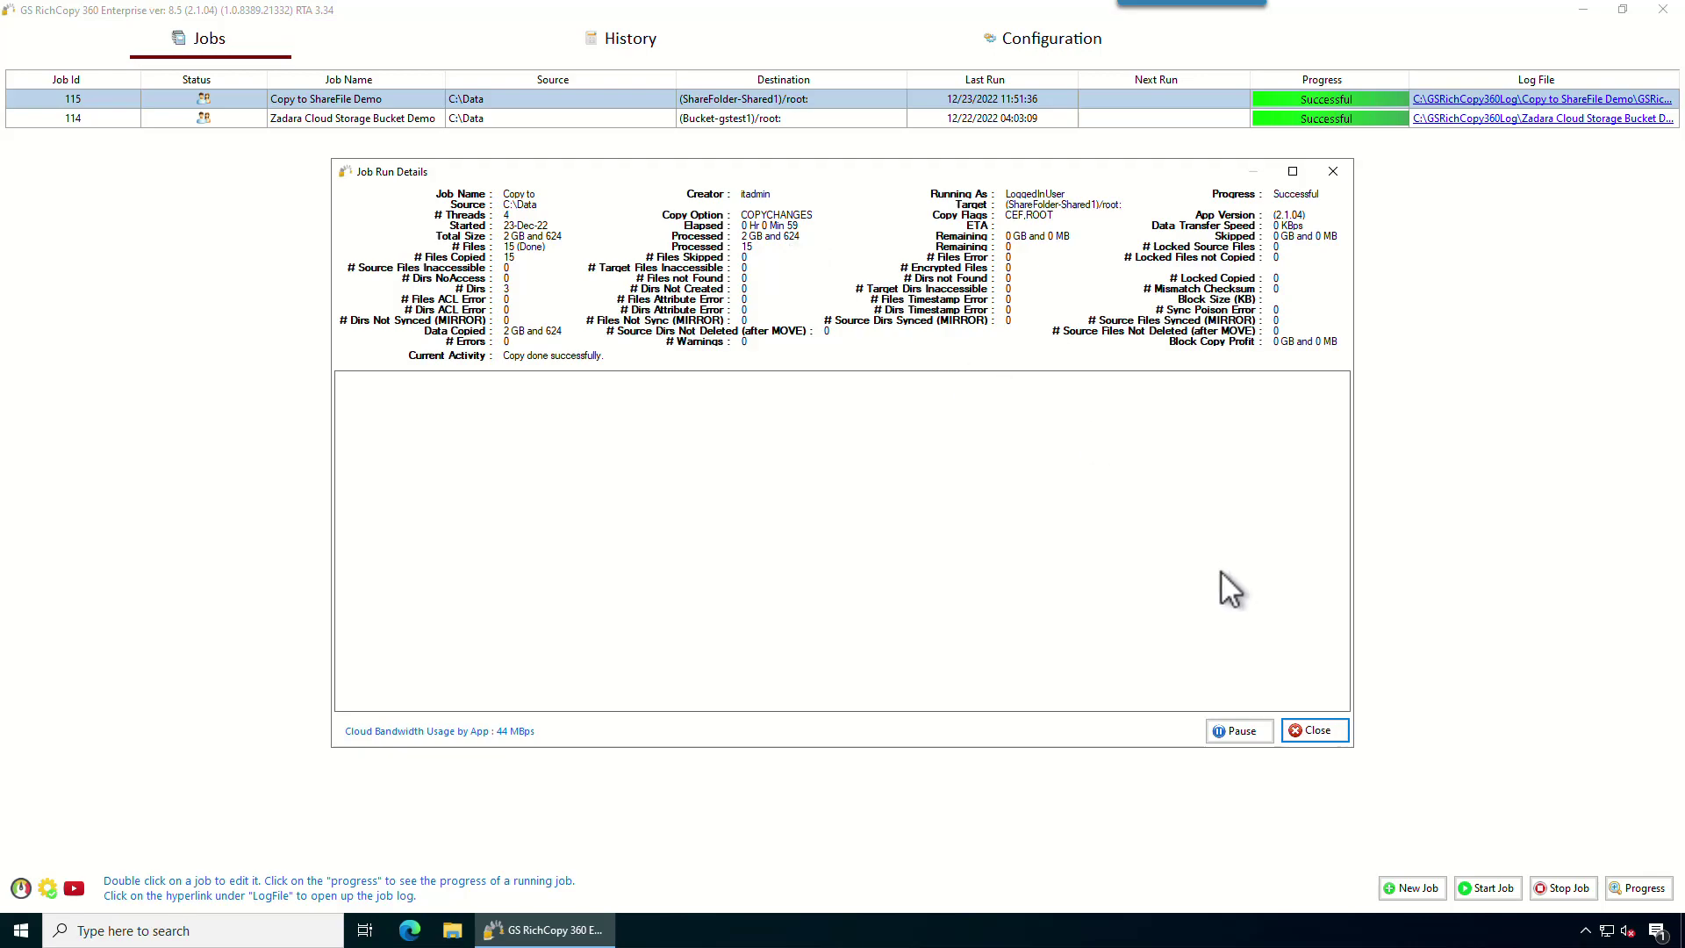
left_click(1305, 731)
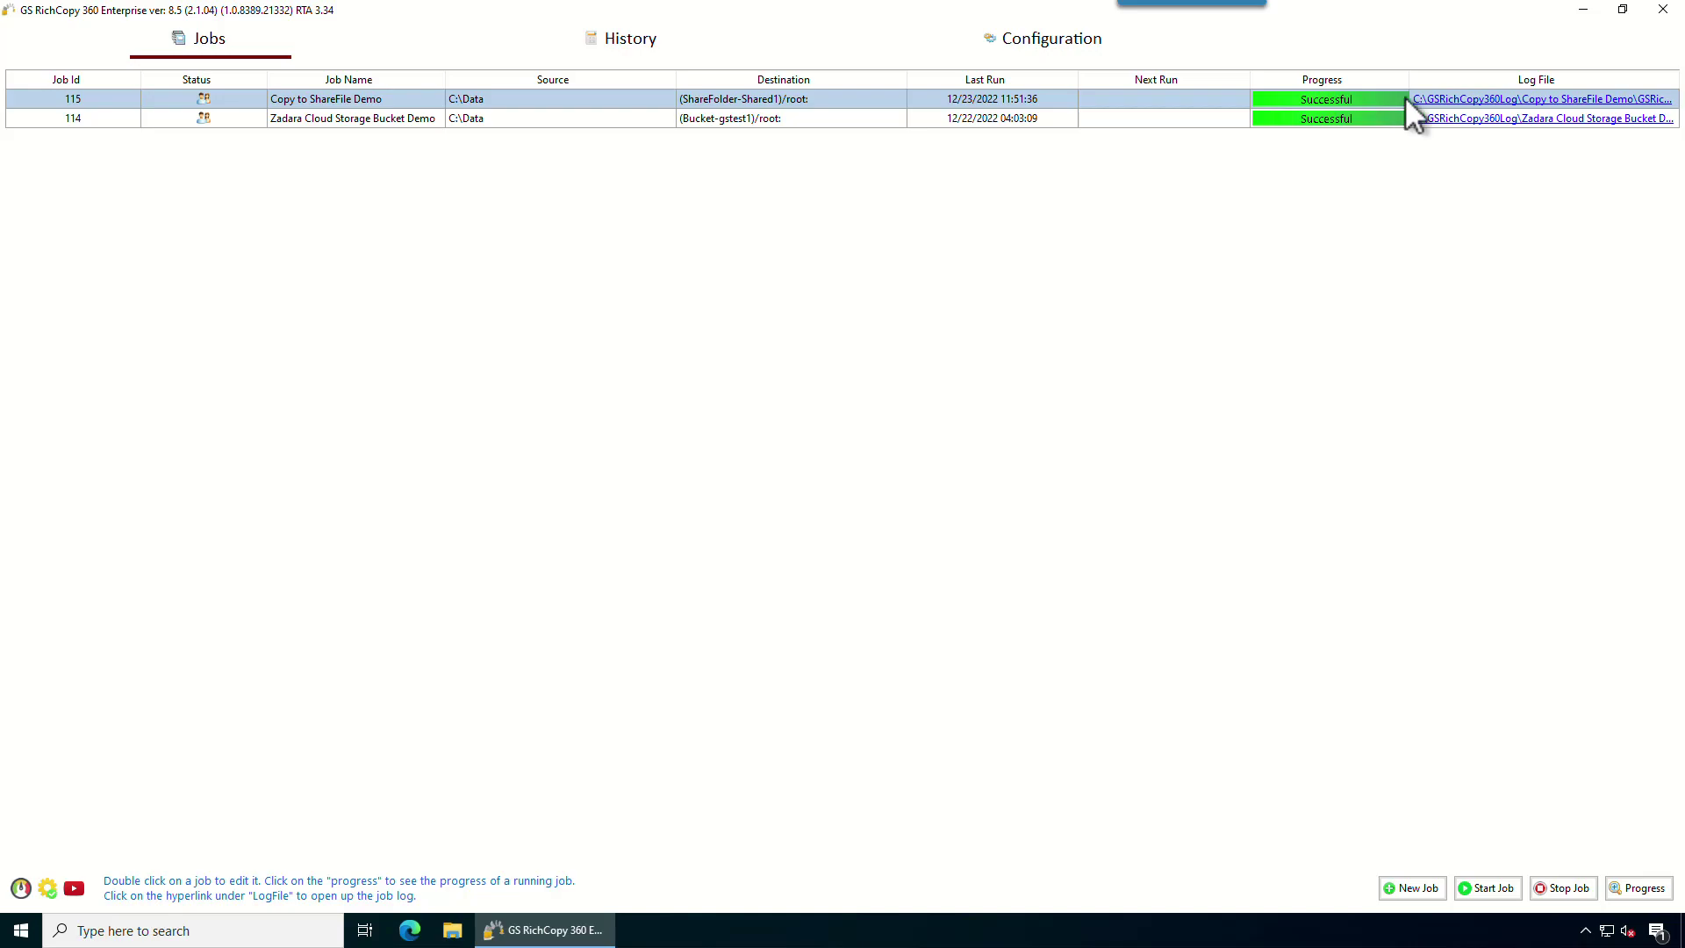
Review job 115's log in Notepad, confirming 15 of 15 files copied and no errors, then close it.
left_click(1436, 101)
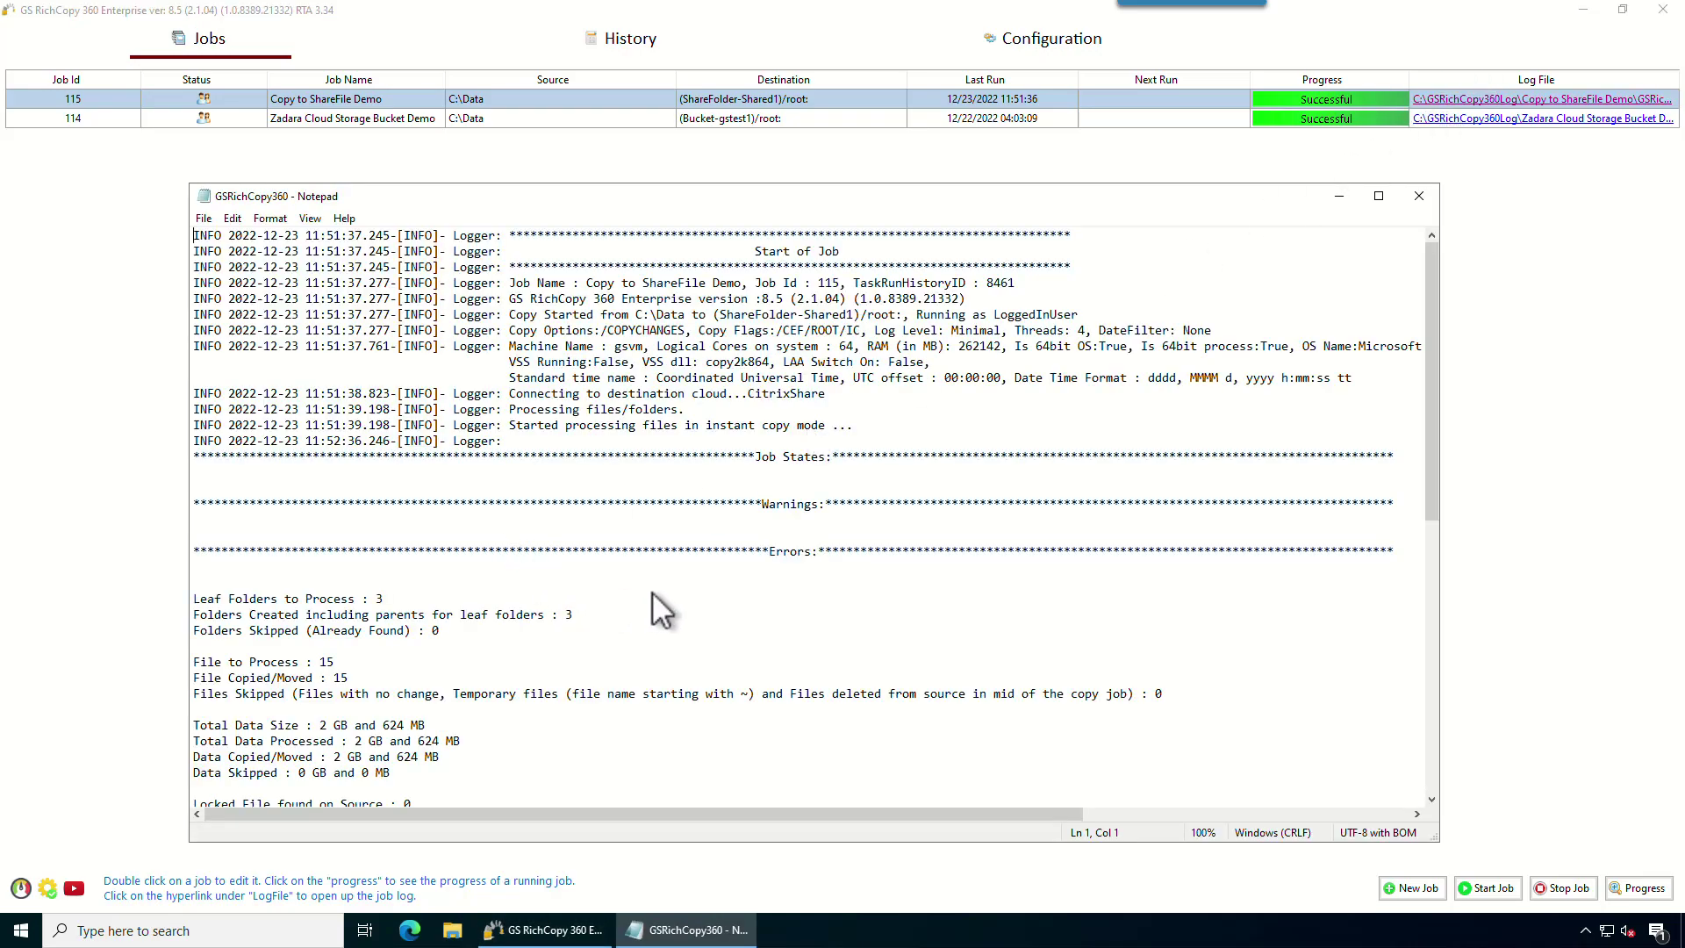
left_click(351, 571)
left_click_drag(198, 551, 312, 588)
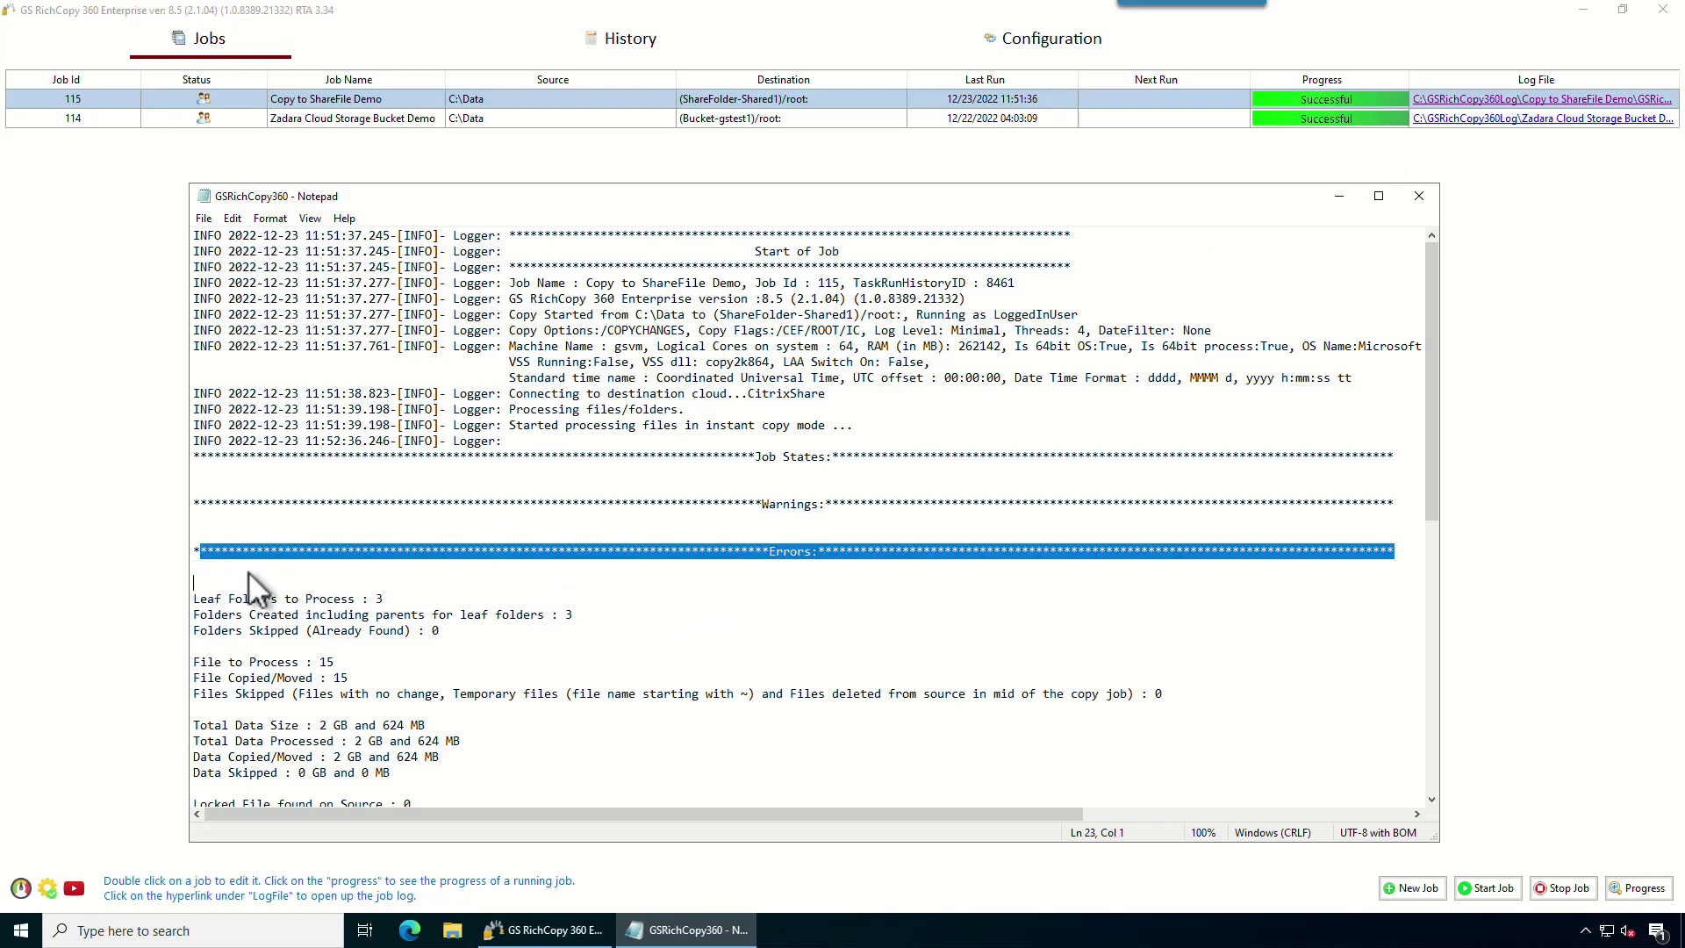
left_click(214, 578)
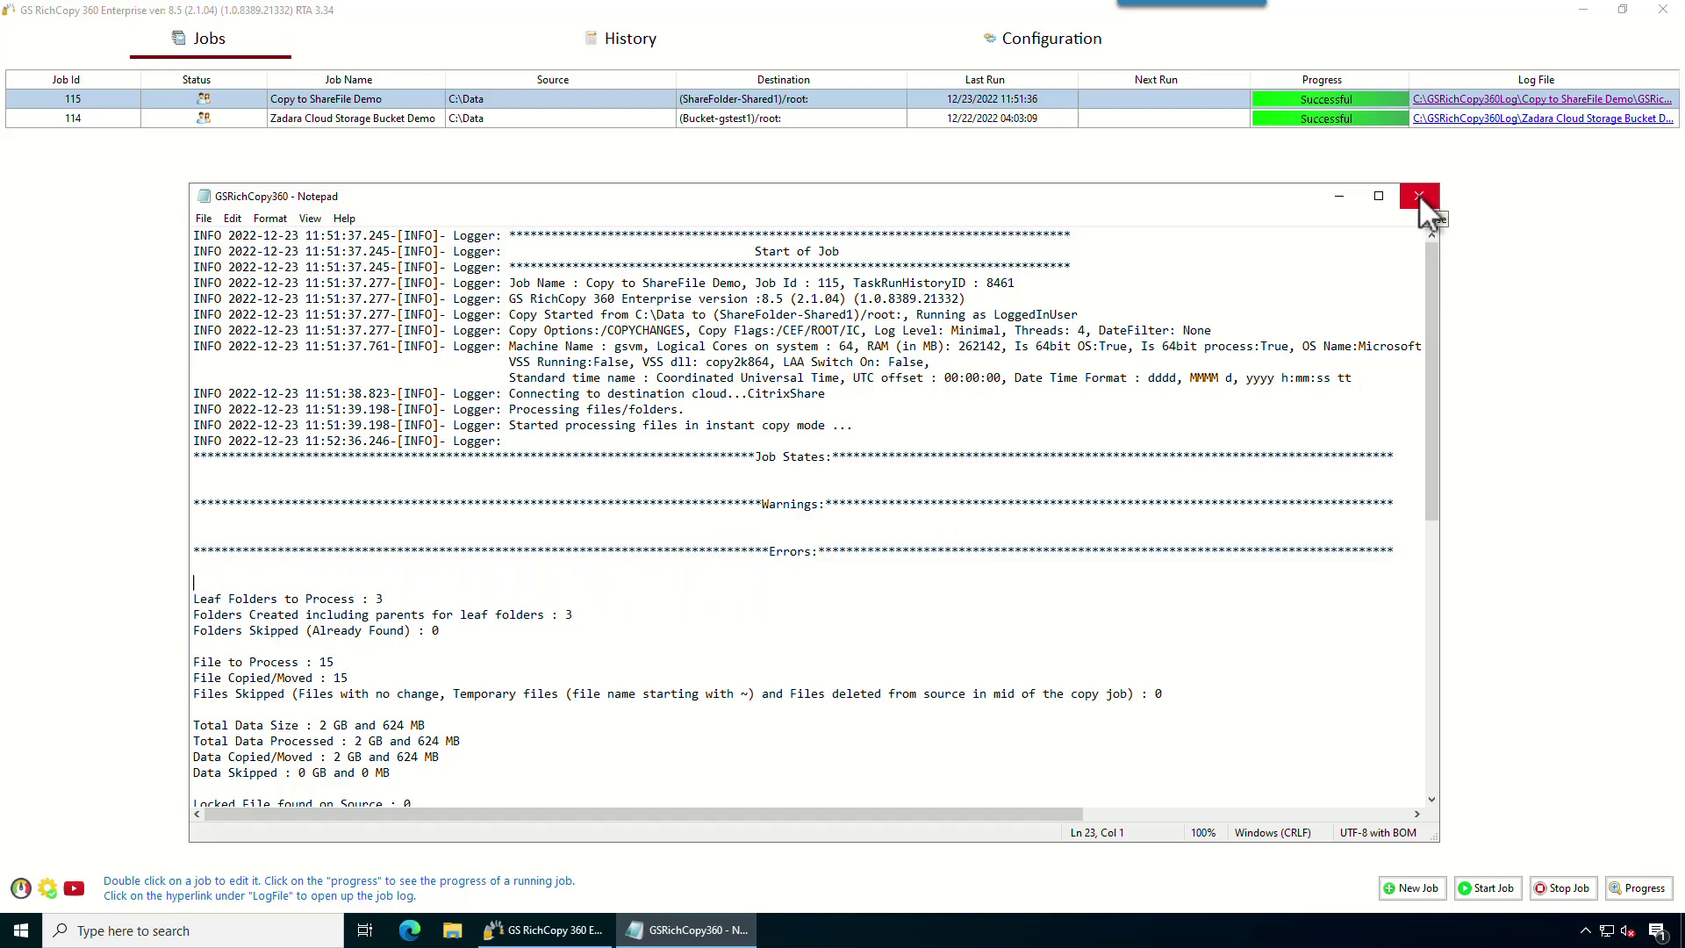
left_click(1420, 196)
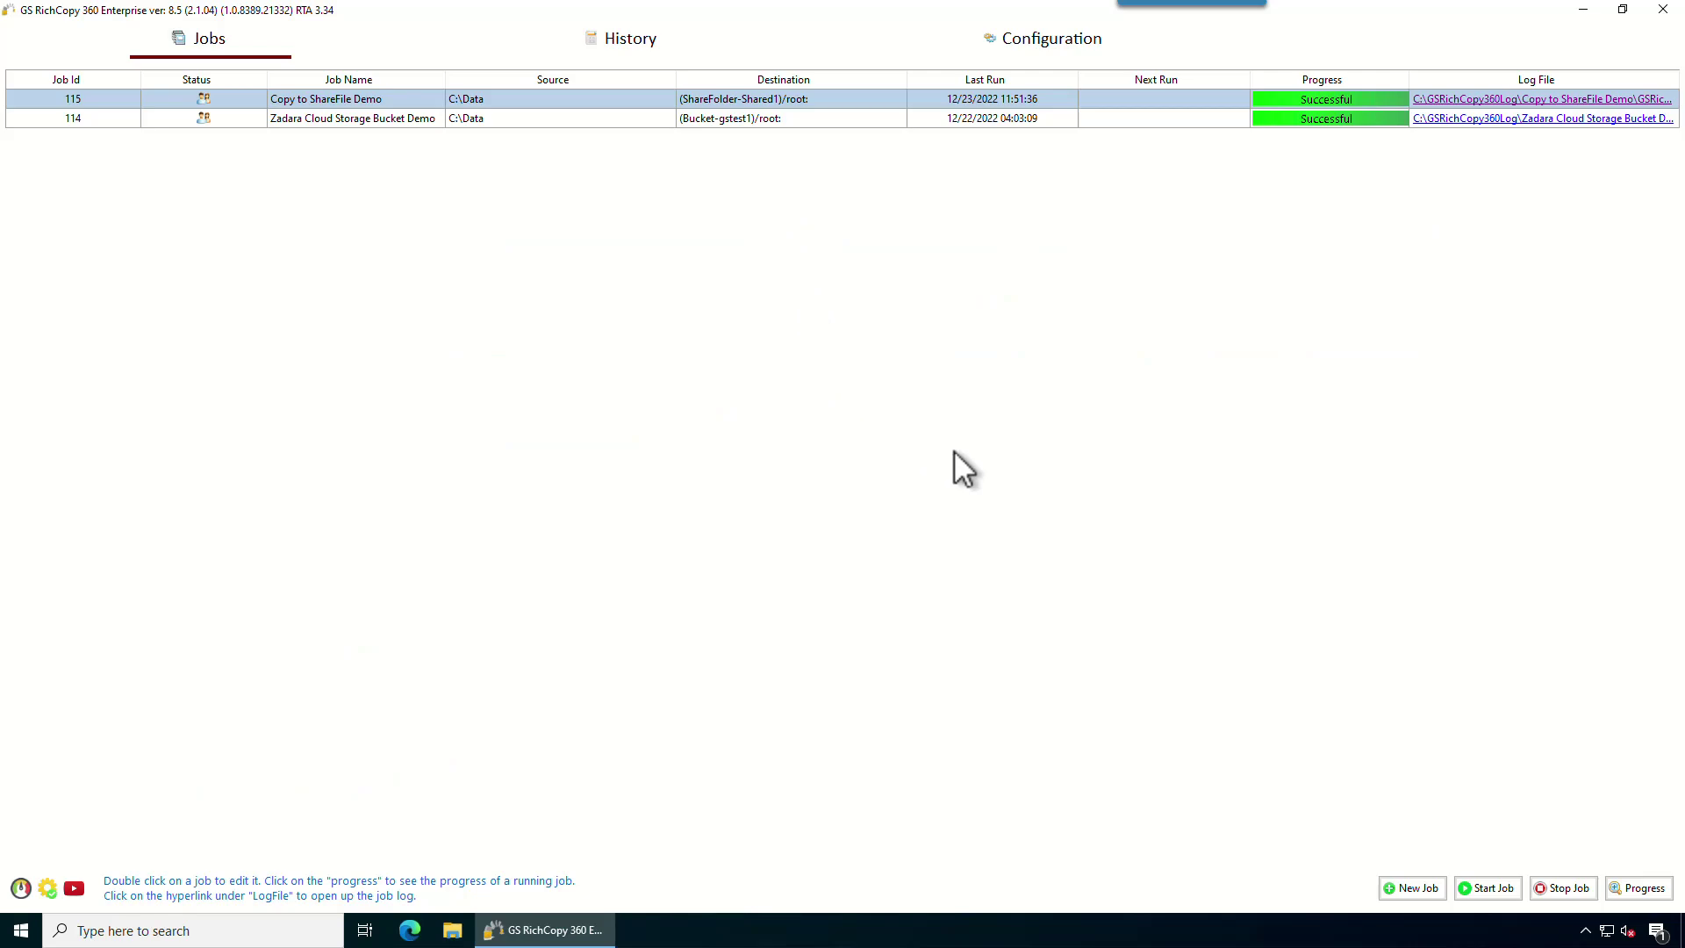
double_click(567, 98)
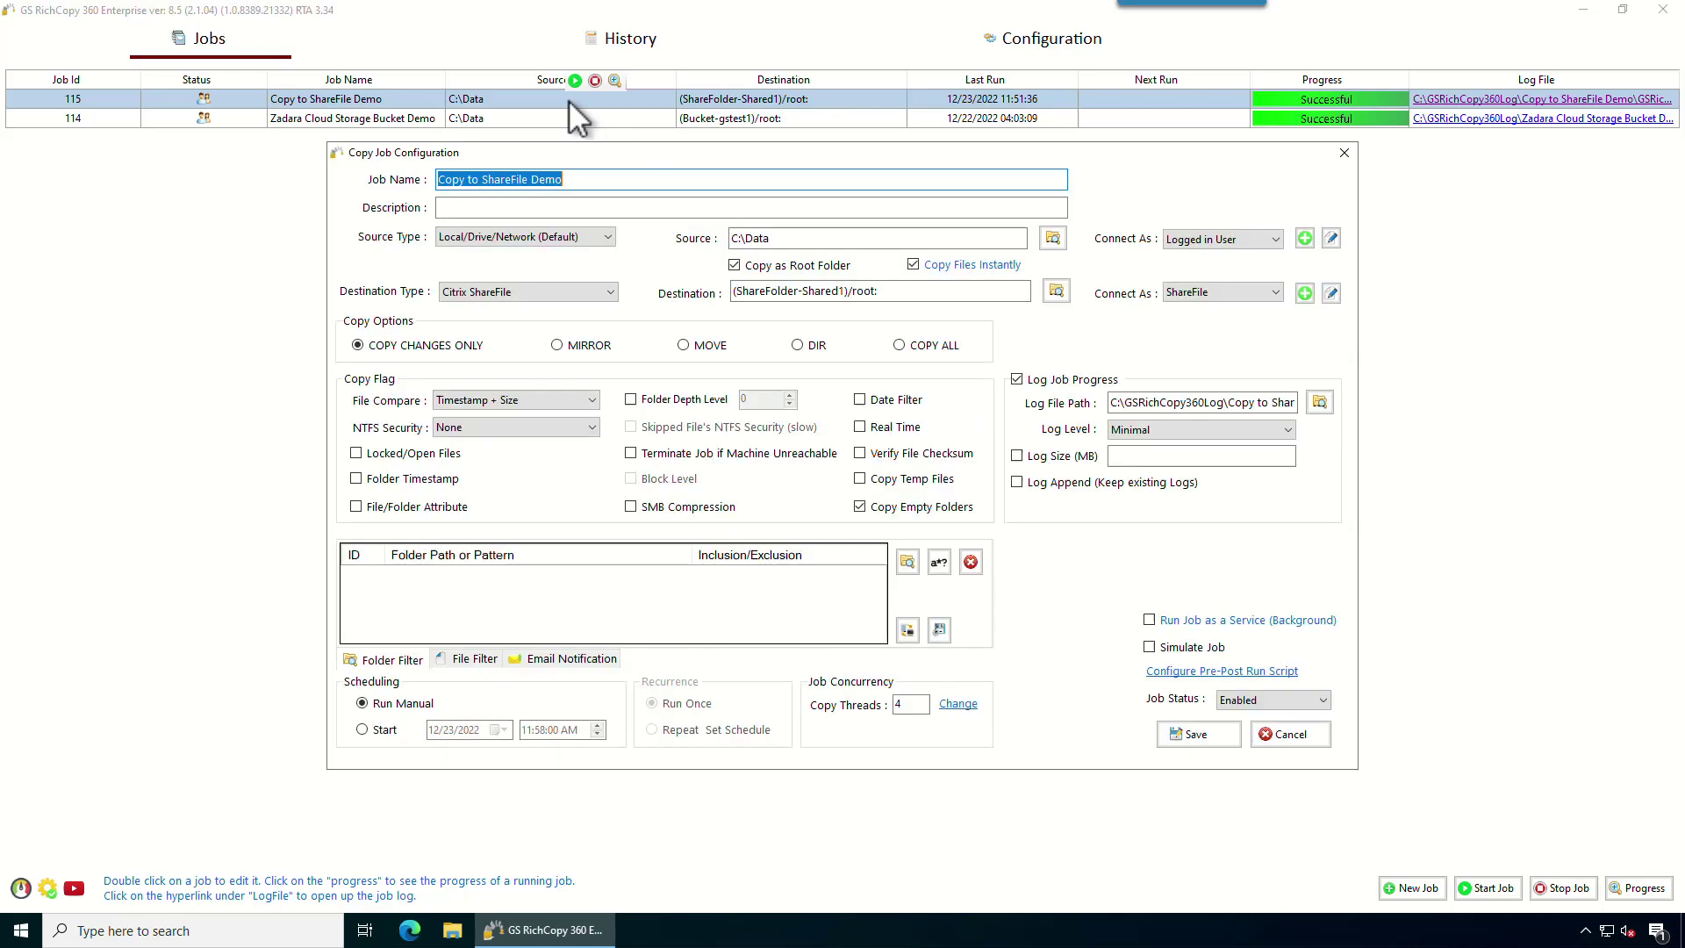
left_click(583, 242)
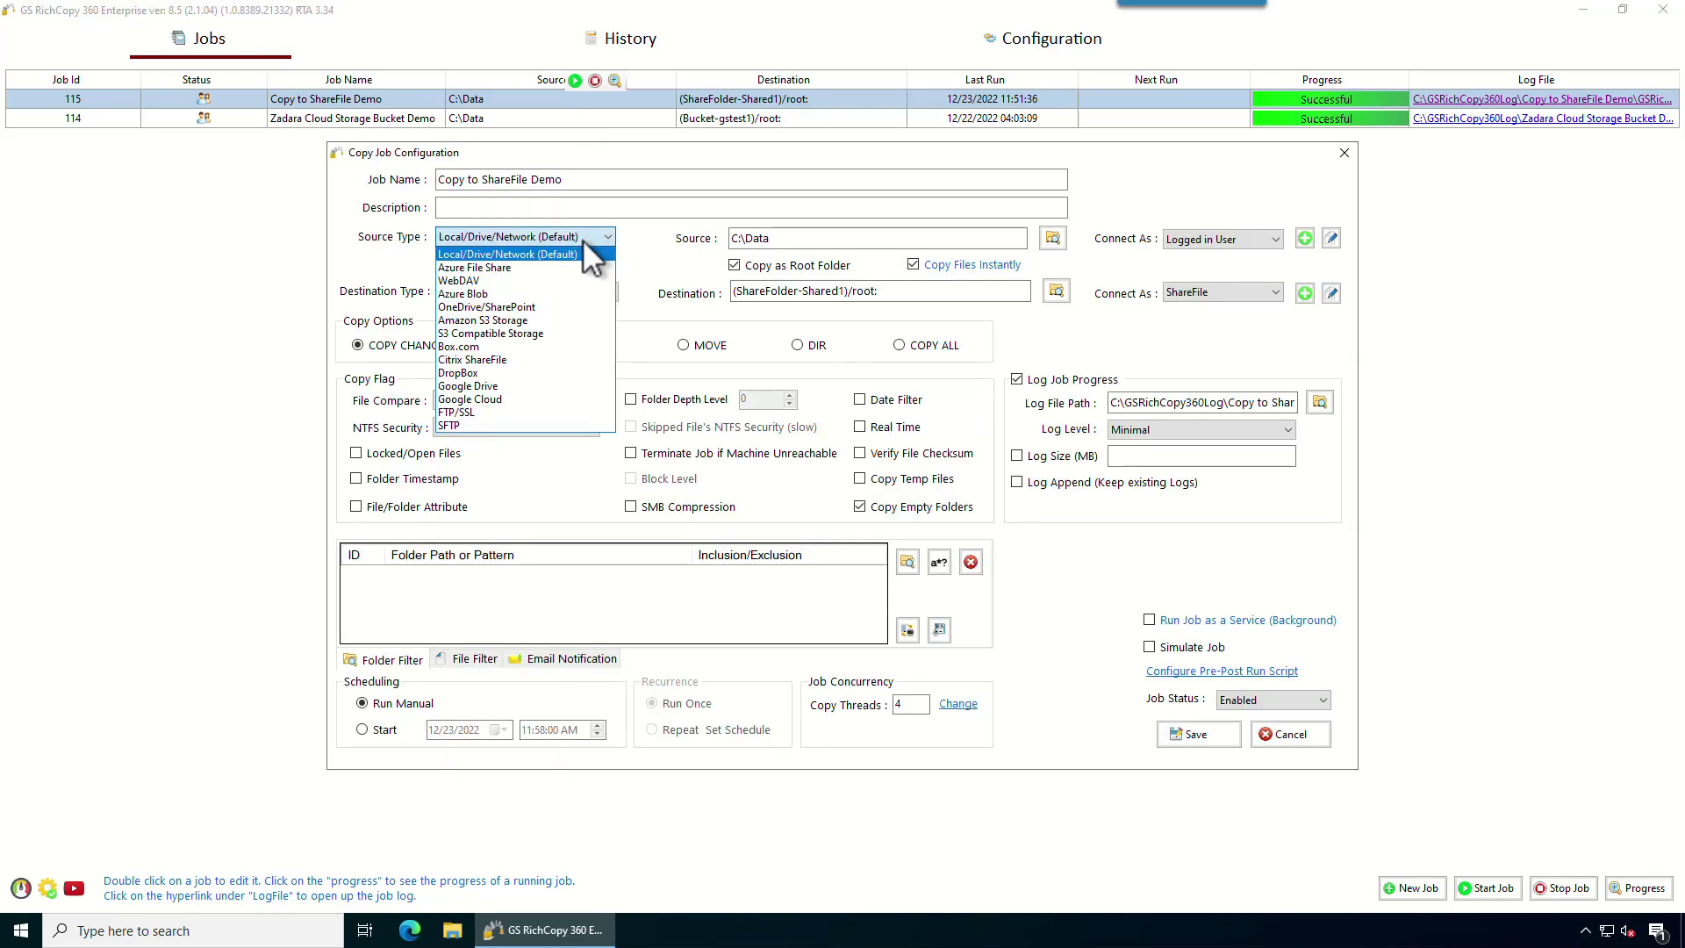
left_click(475, 362)
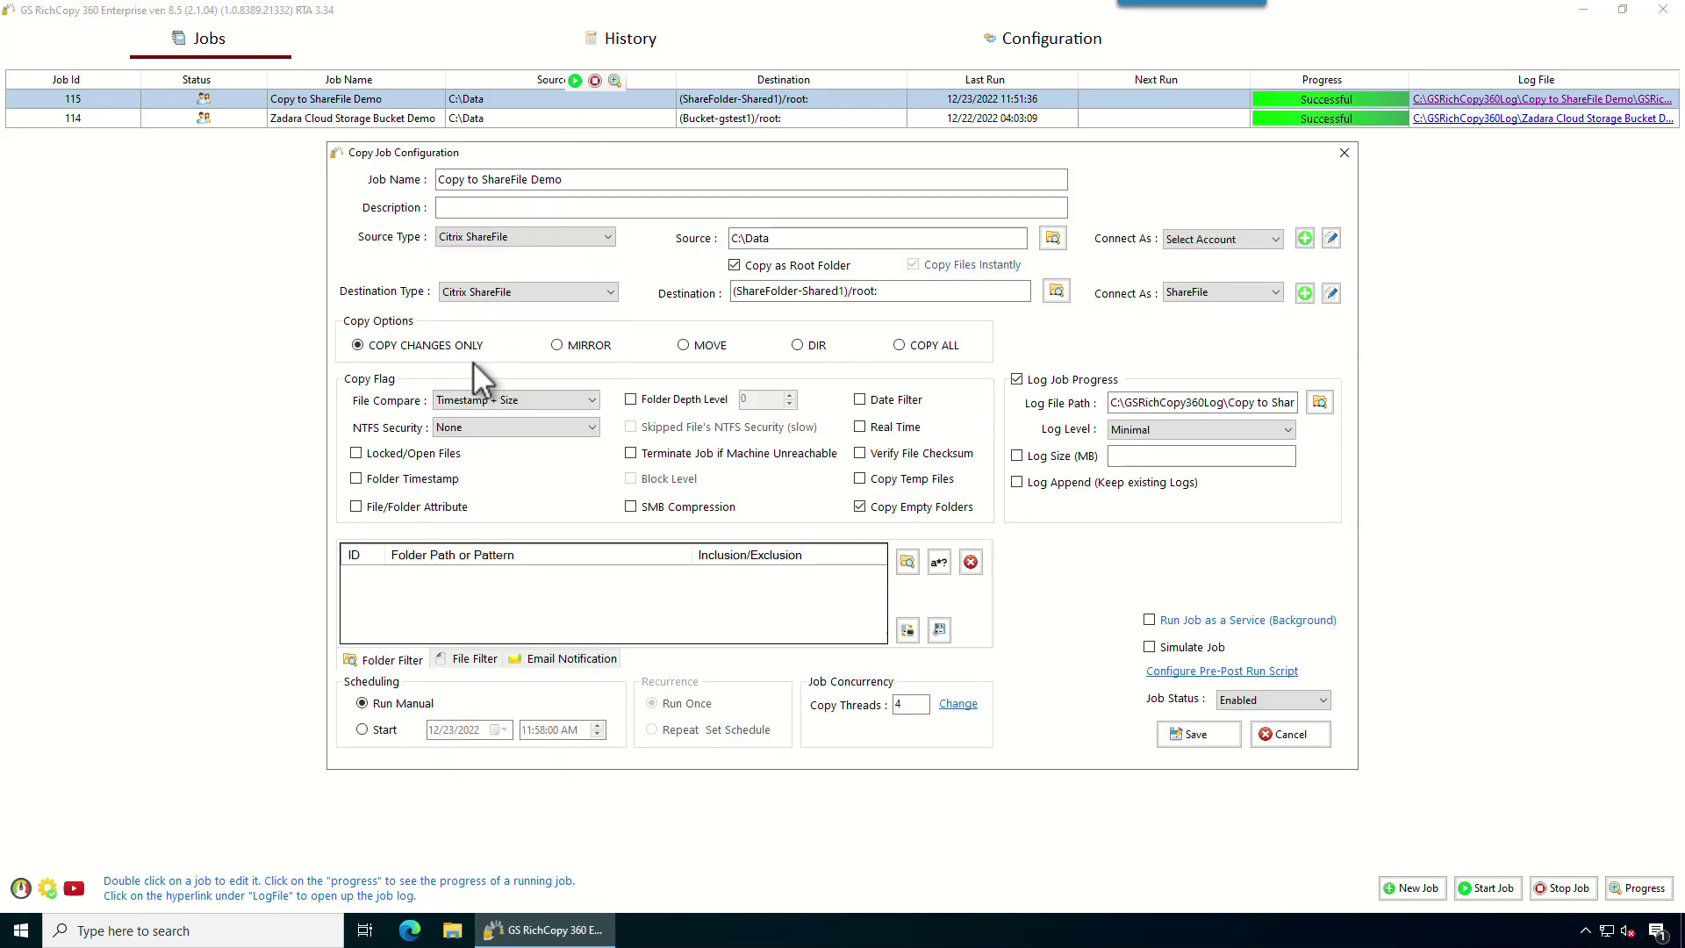
left_click(1215, 242)
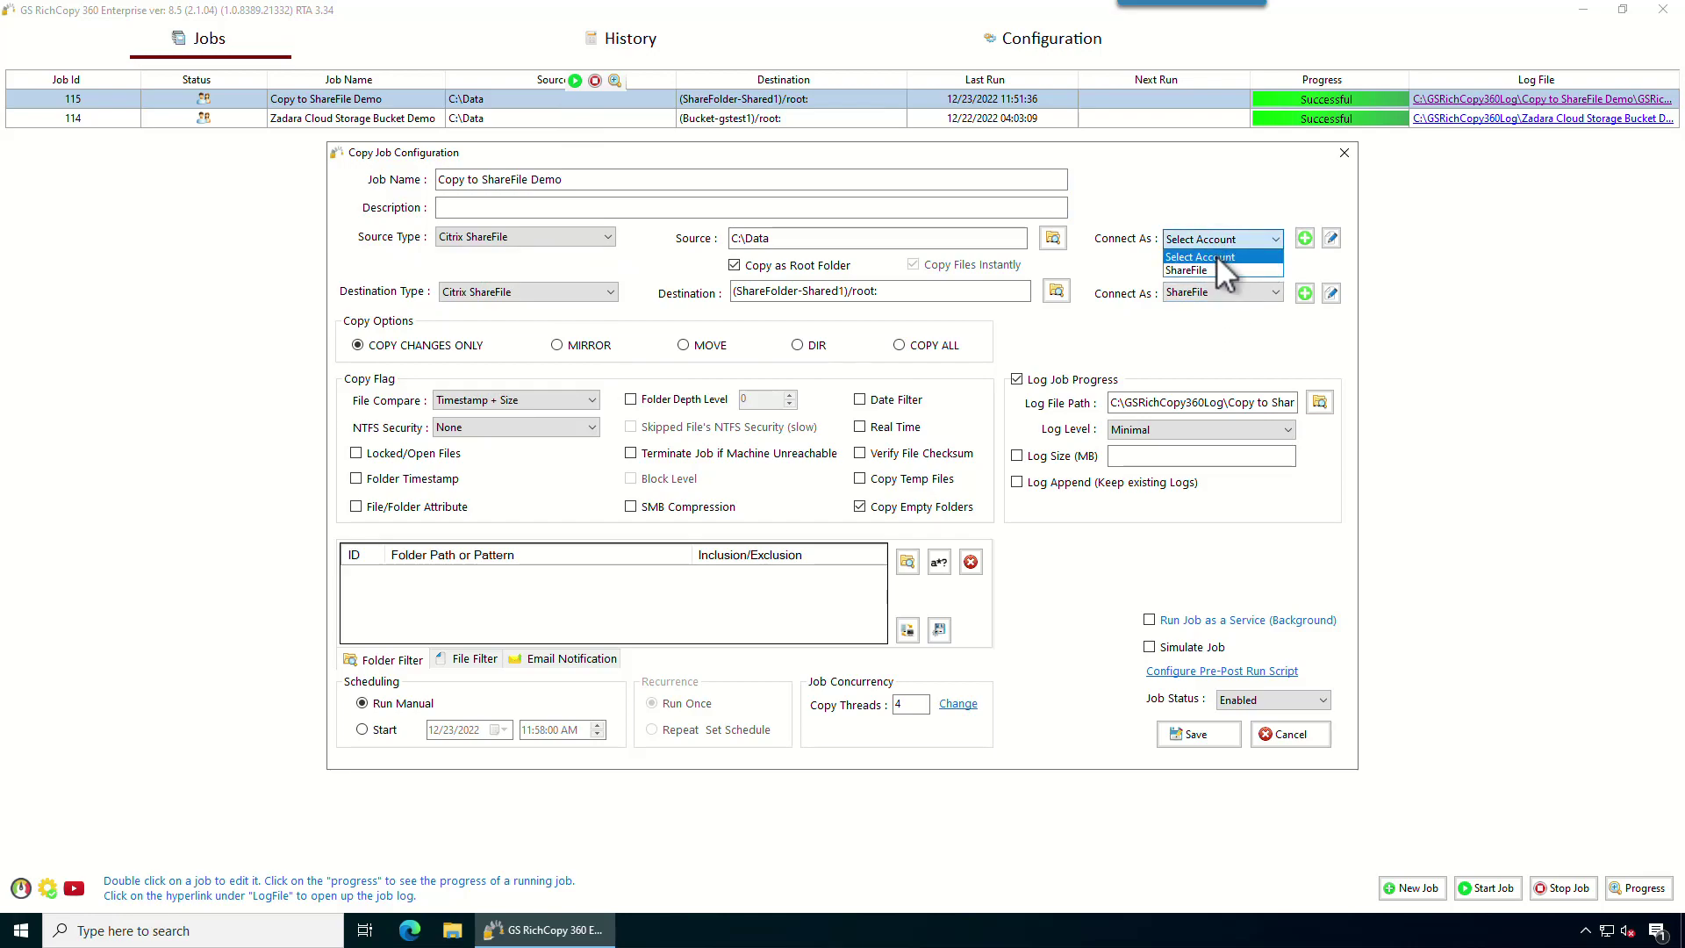
left_click(1223, 272)
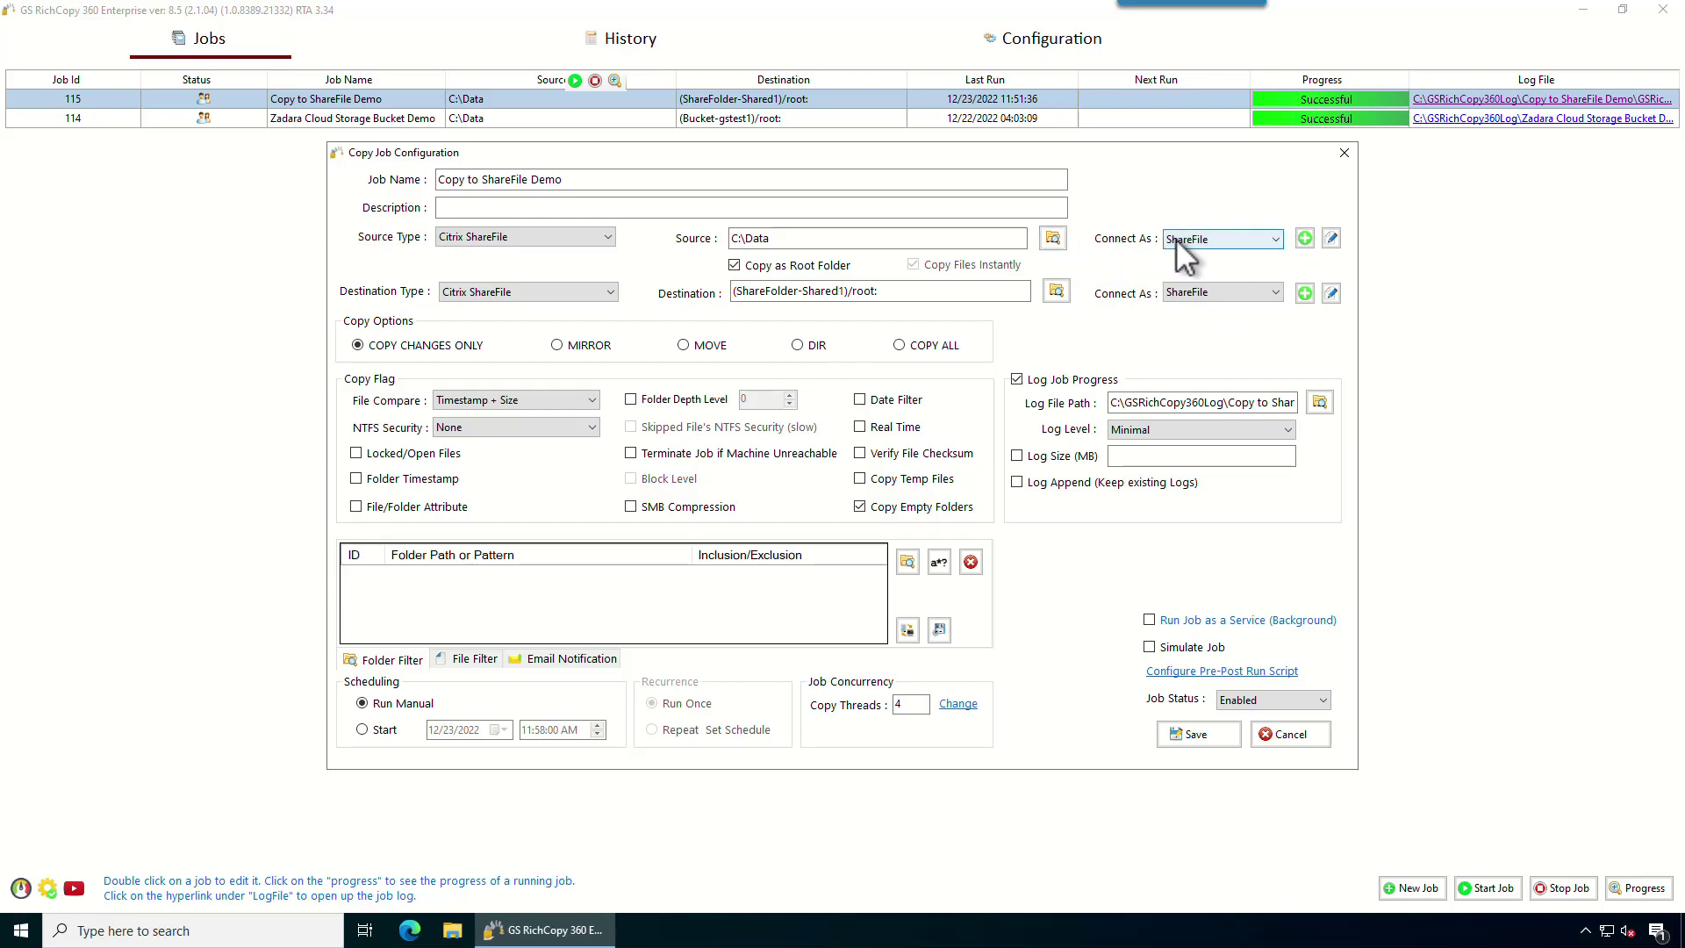
left_click(1053, 239)
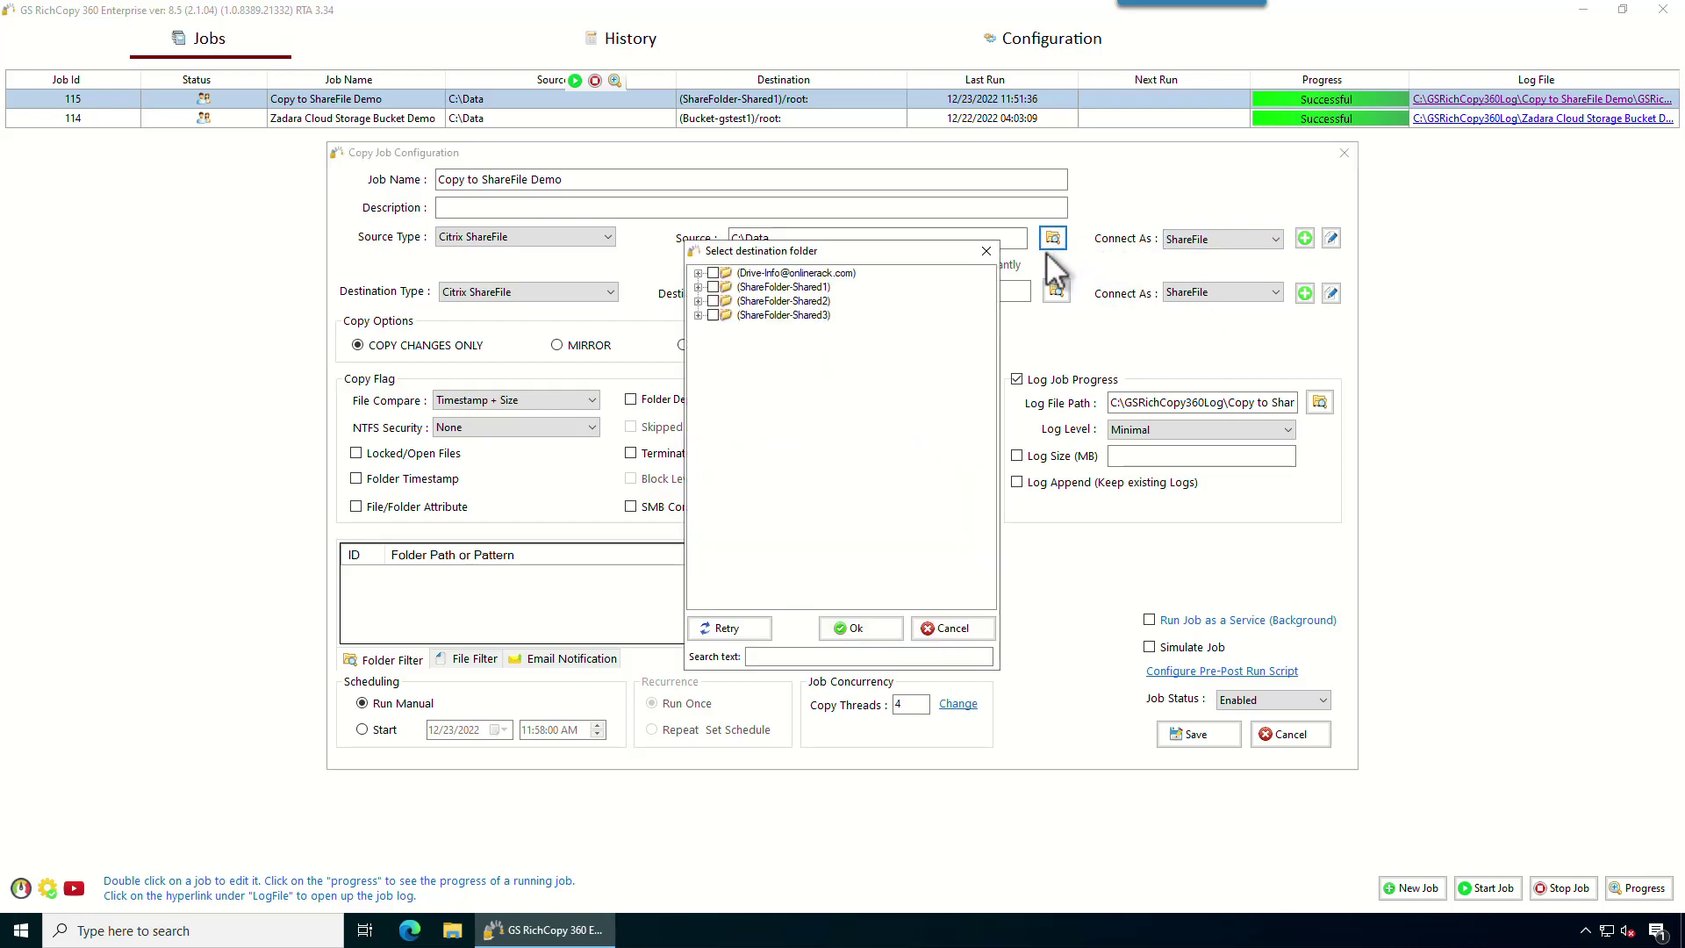
left_click(698, 287)
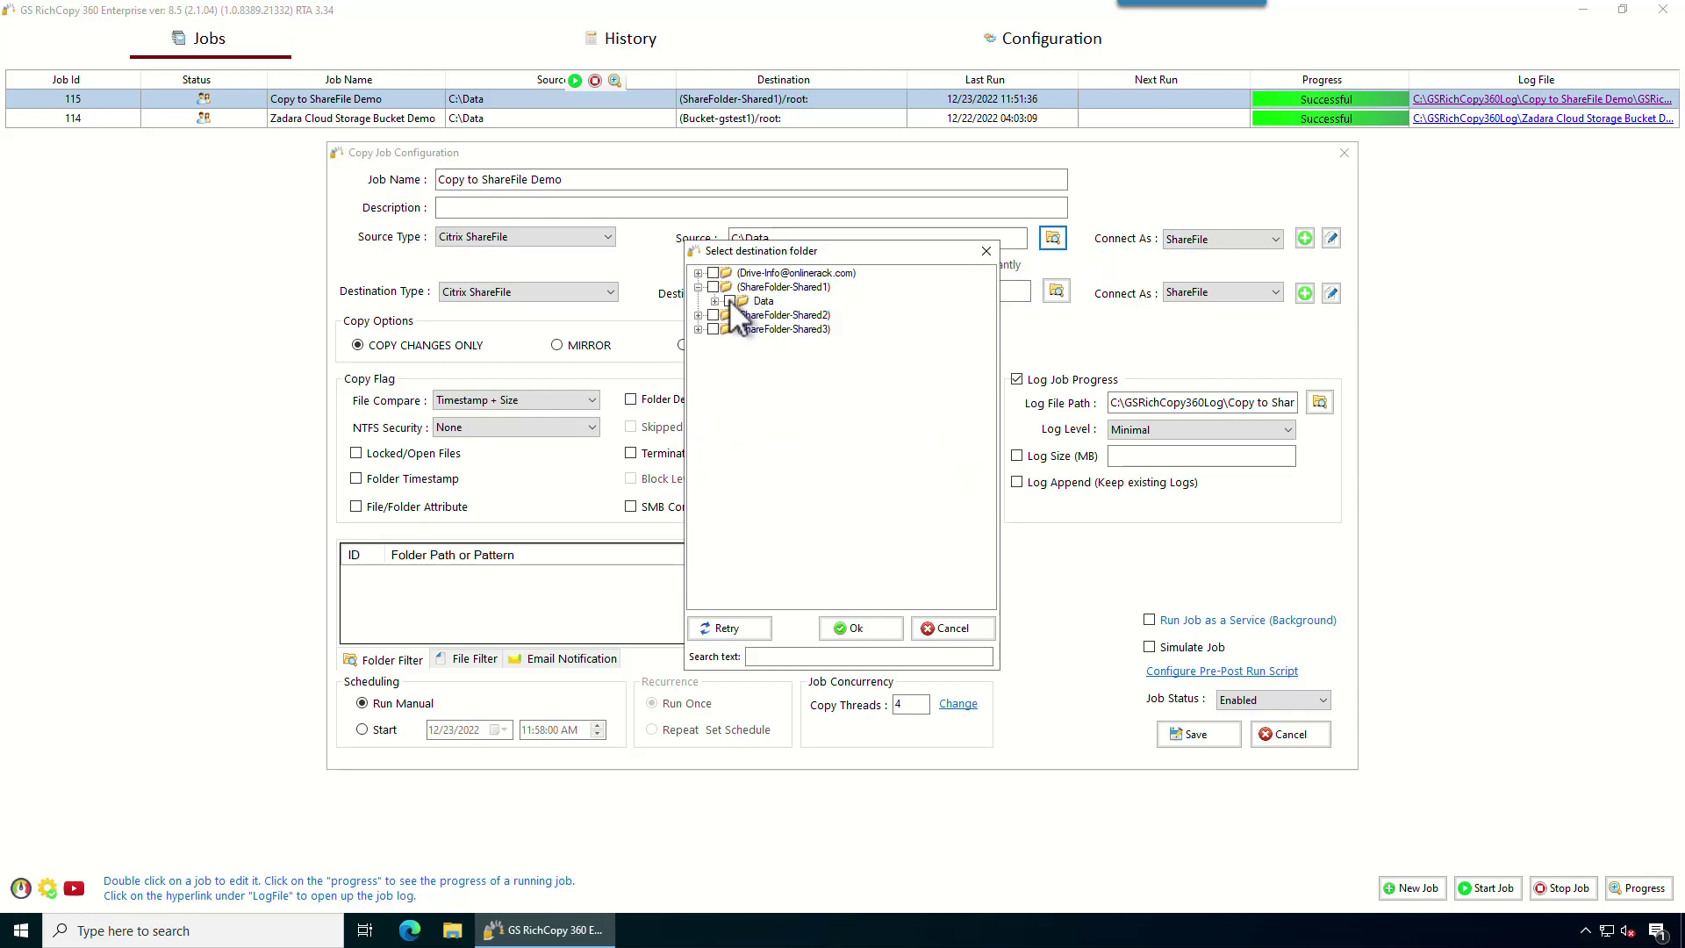
left_click(859, 628)
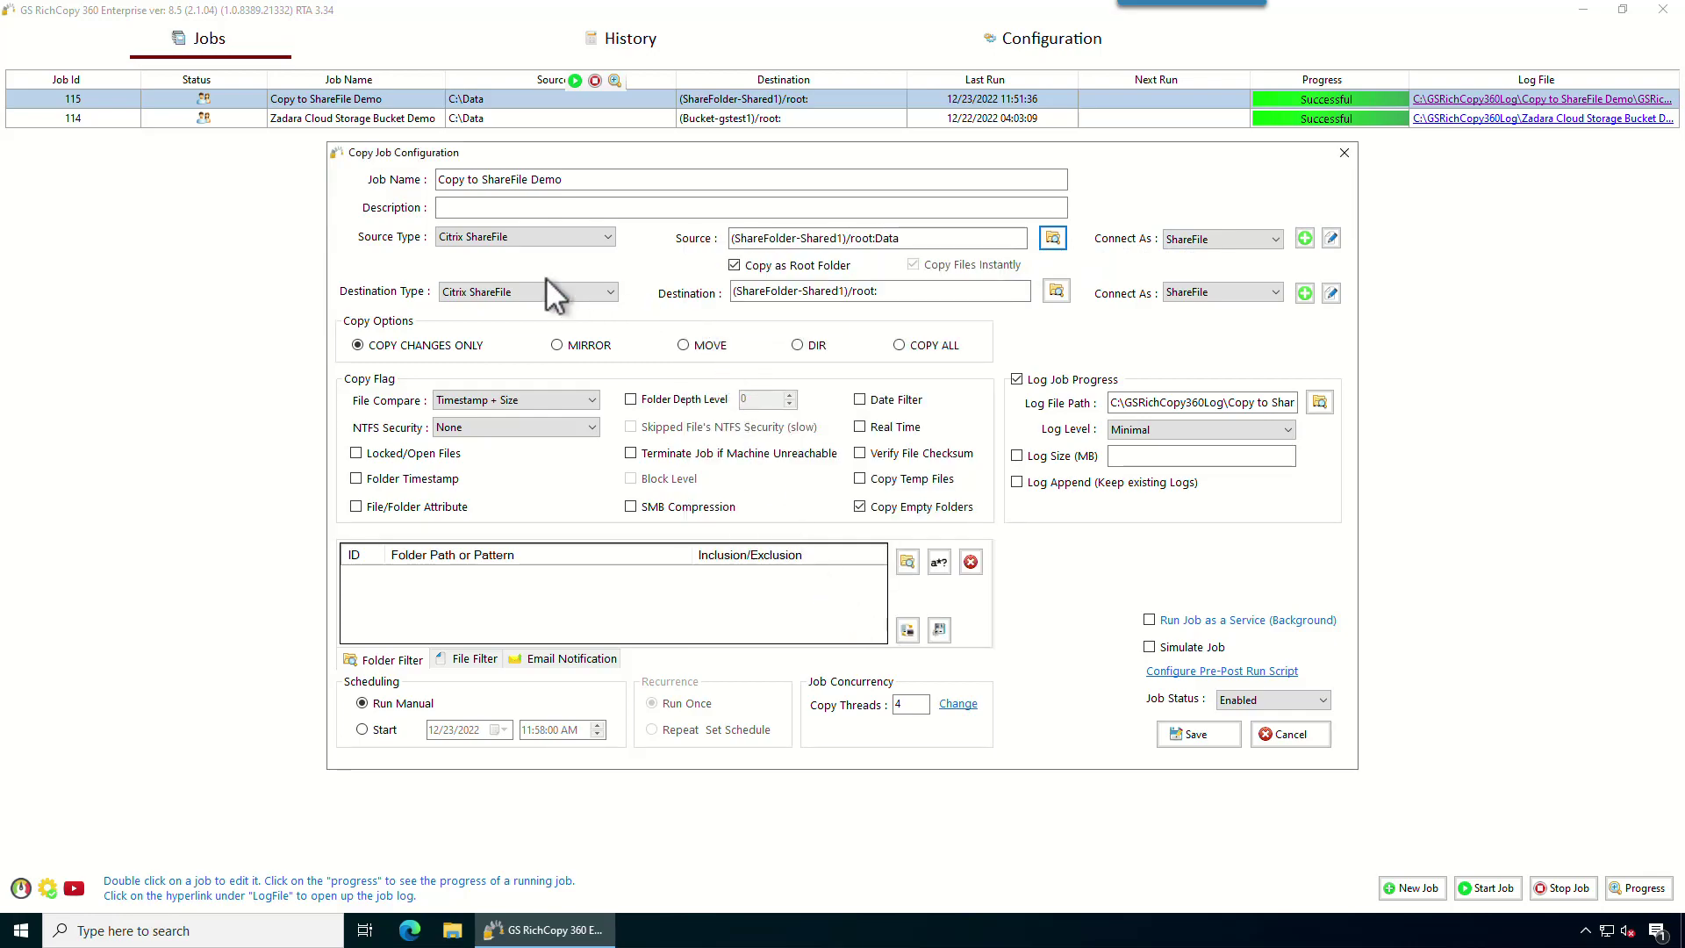
left_click(1305, 738)
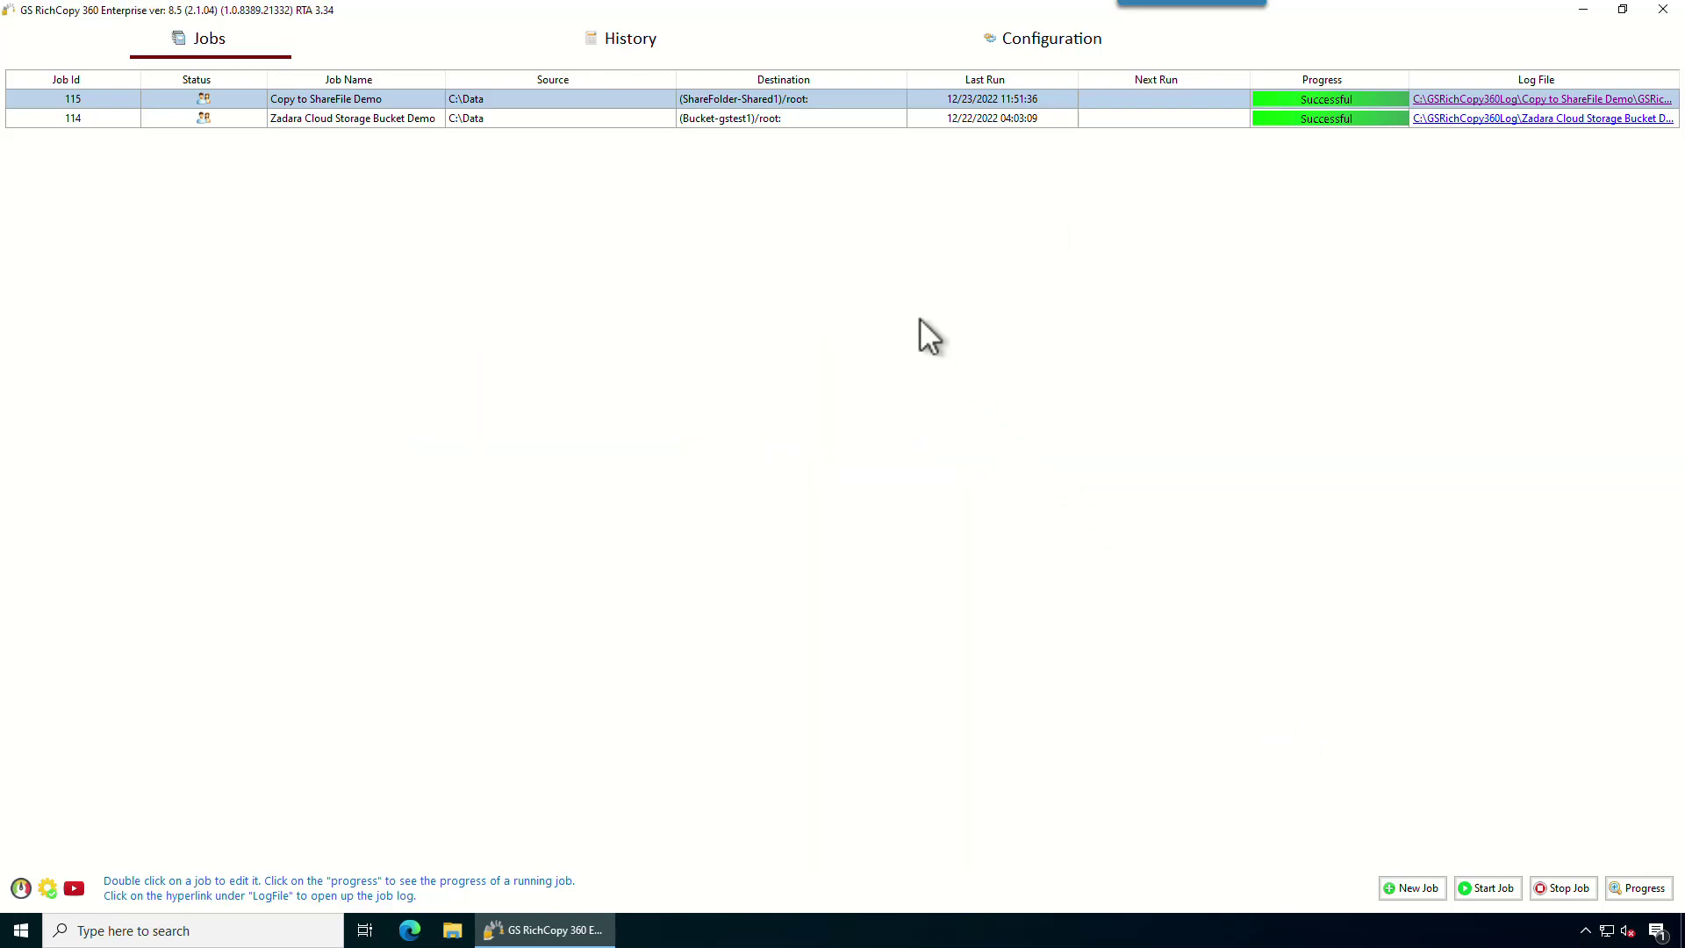